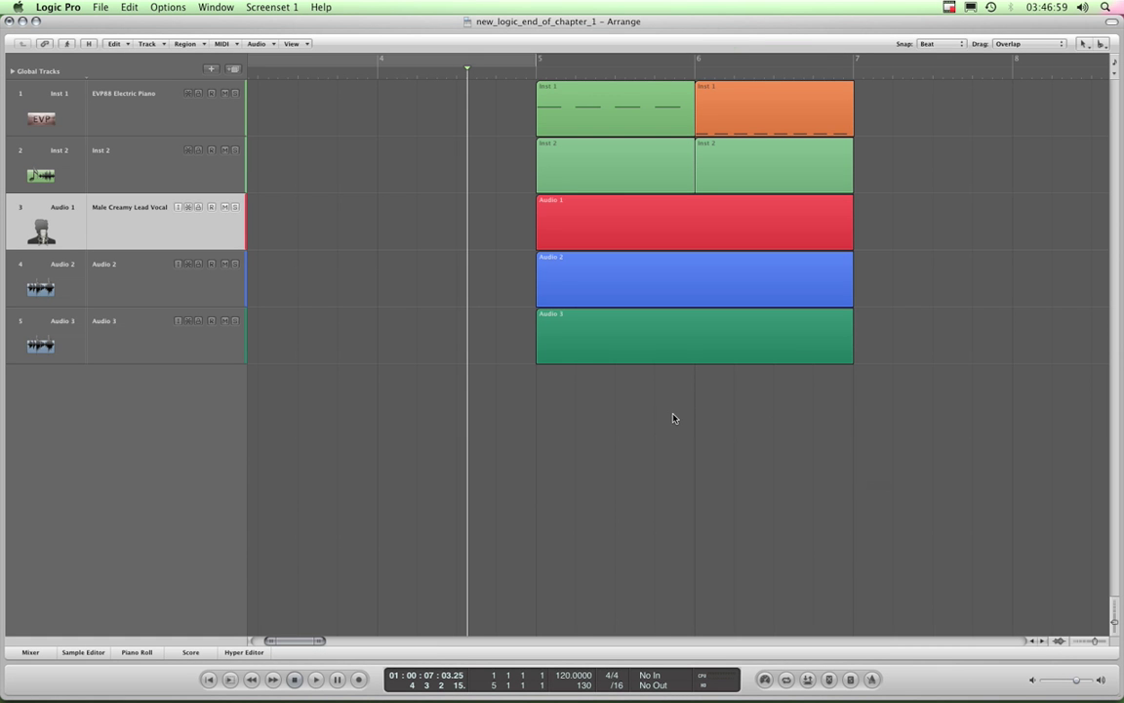
left_click(145, 272)
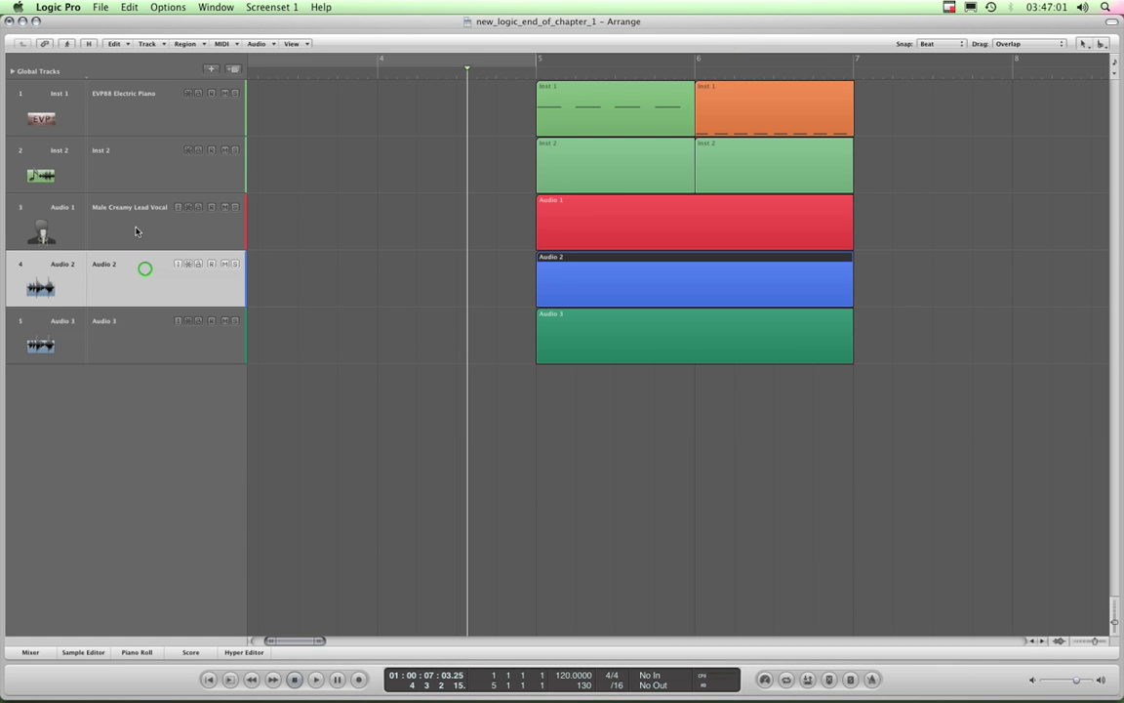
left_click(135, 230)
left_click(134, 175)
left_click(140, 111)
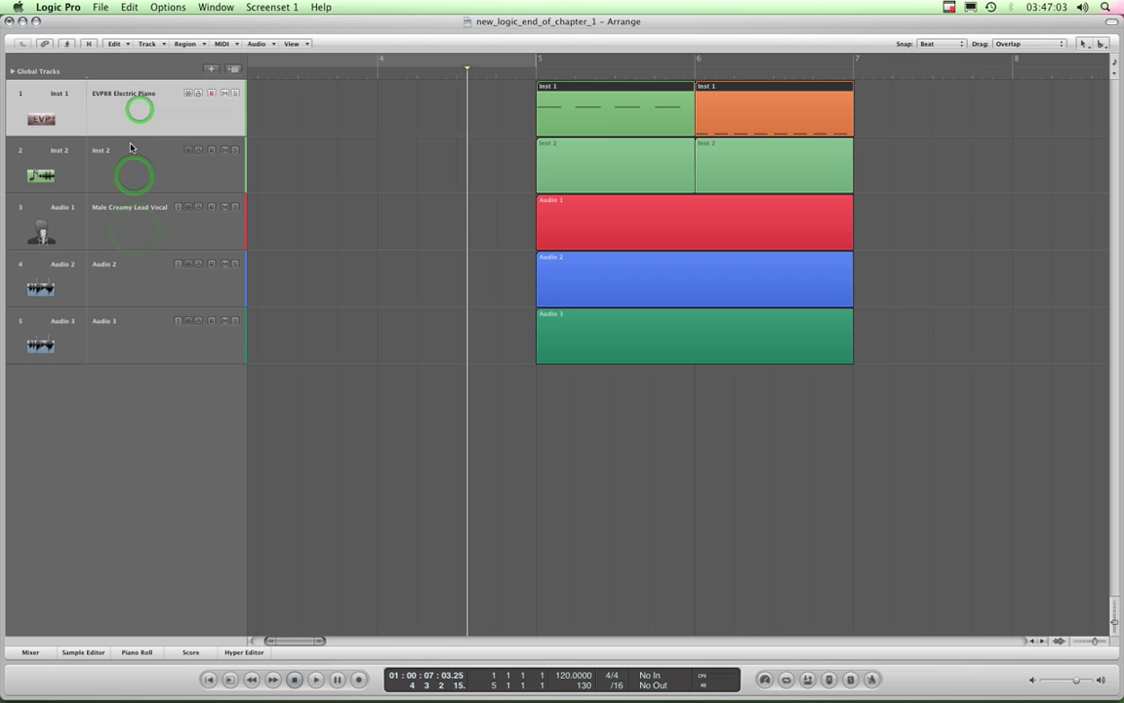
left_click(131, 149)
left_click(135, 223)
left_click(137, 260)
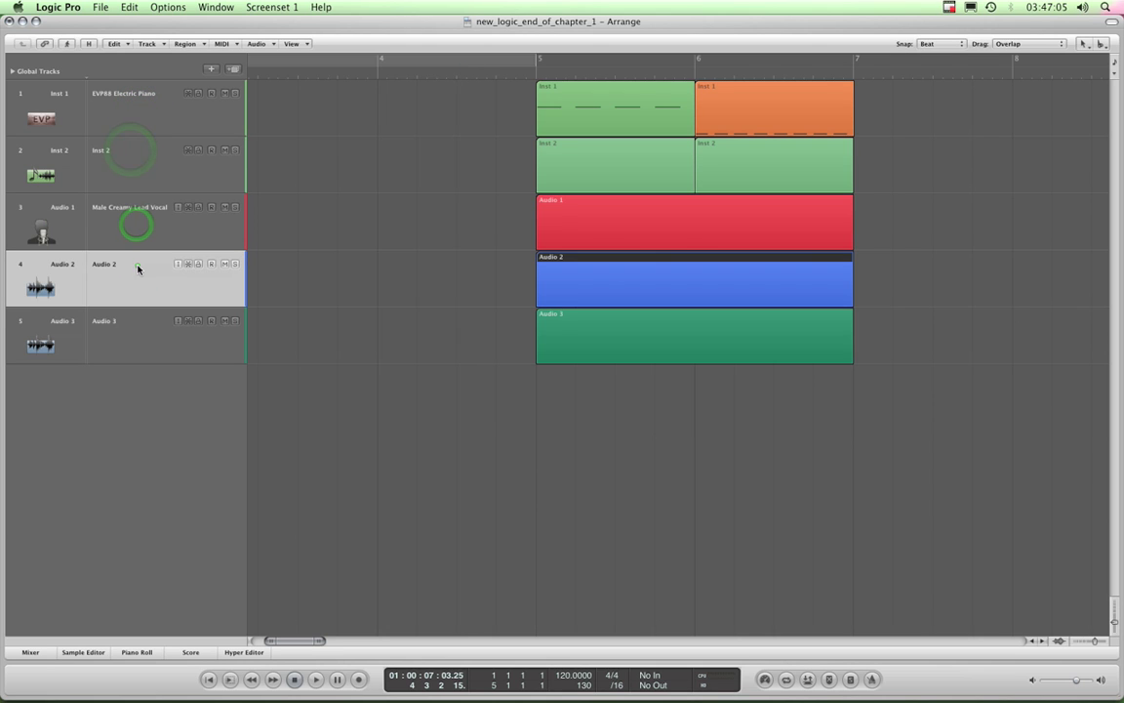
left_click(145, 211)
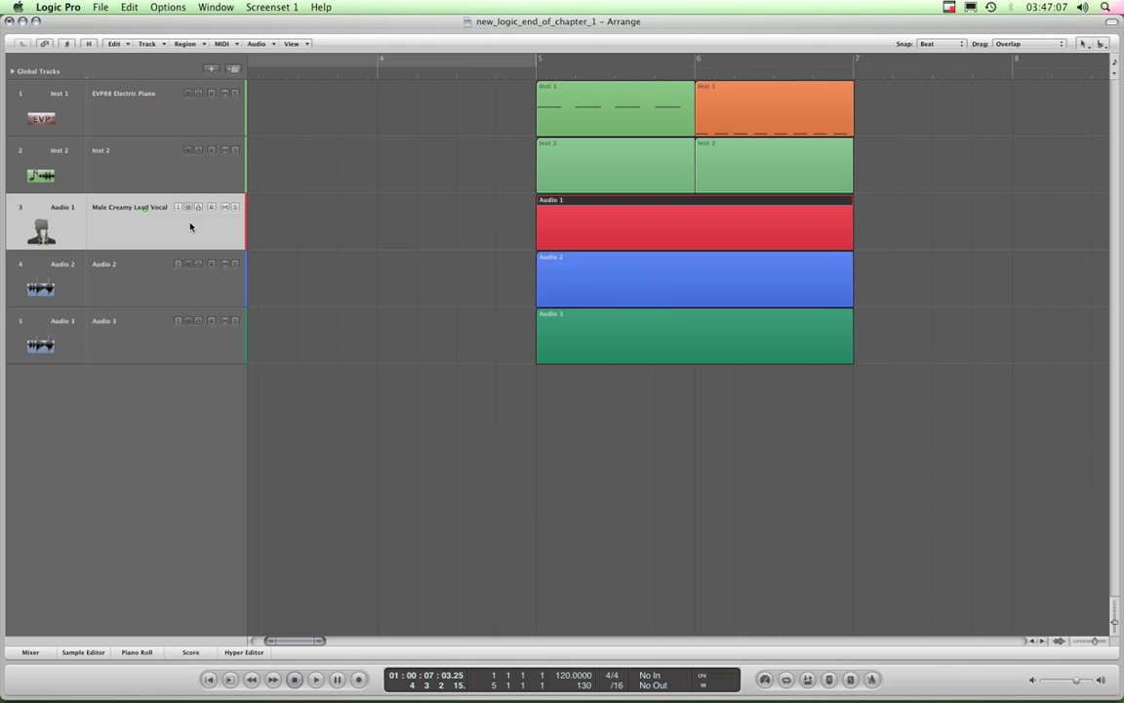
- Select the Audio 1, Audio 2 and Audio 3 regions and pack them into a folder
left_click_drag(868, 215, 555, 394)
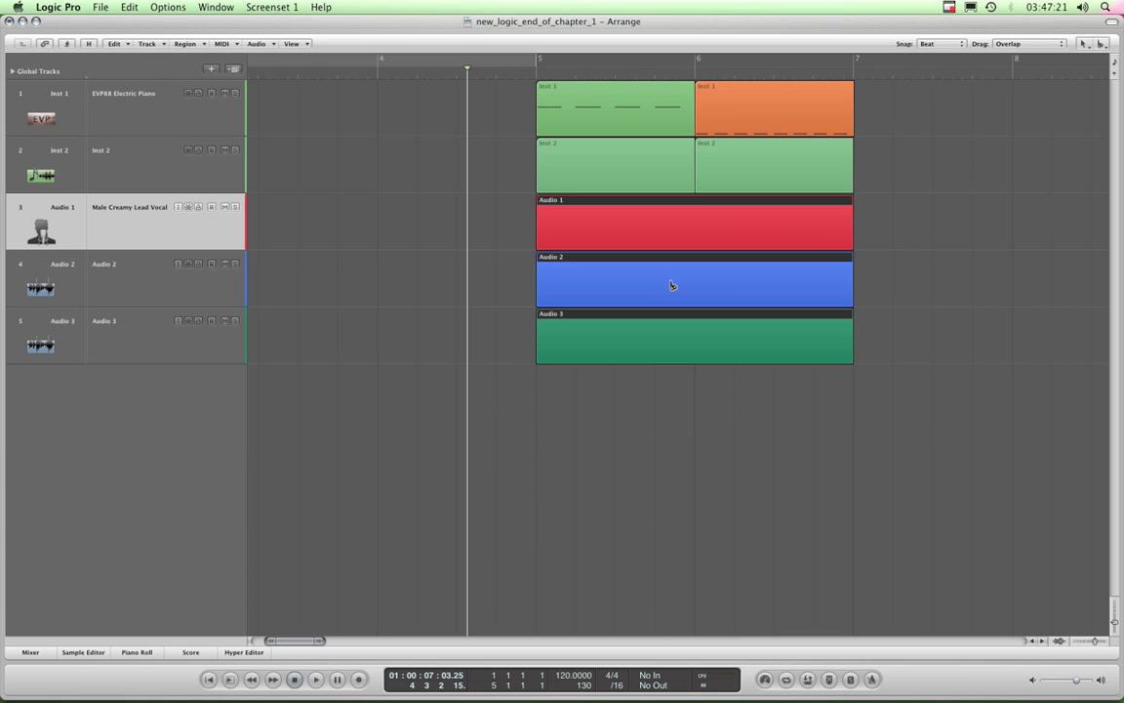
key("super+f")
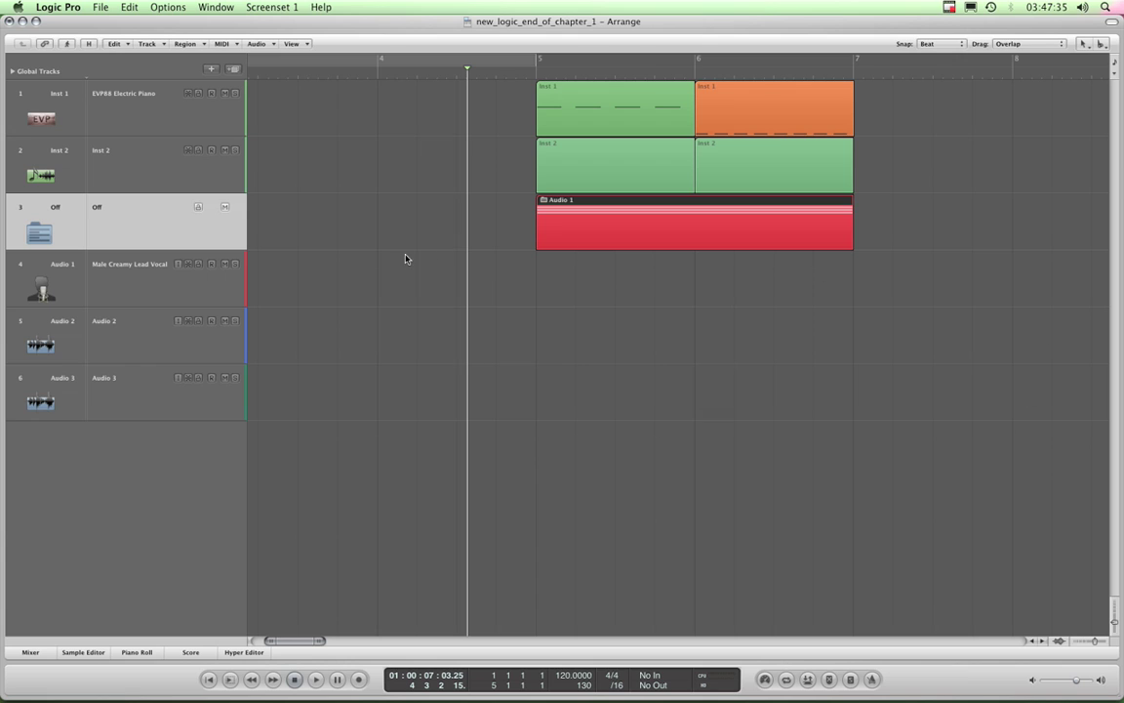
- Rename the new folder track as vocals
left_click(595, 203)
left_click(117, 219)
double_click(54, 207)
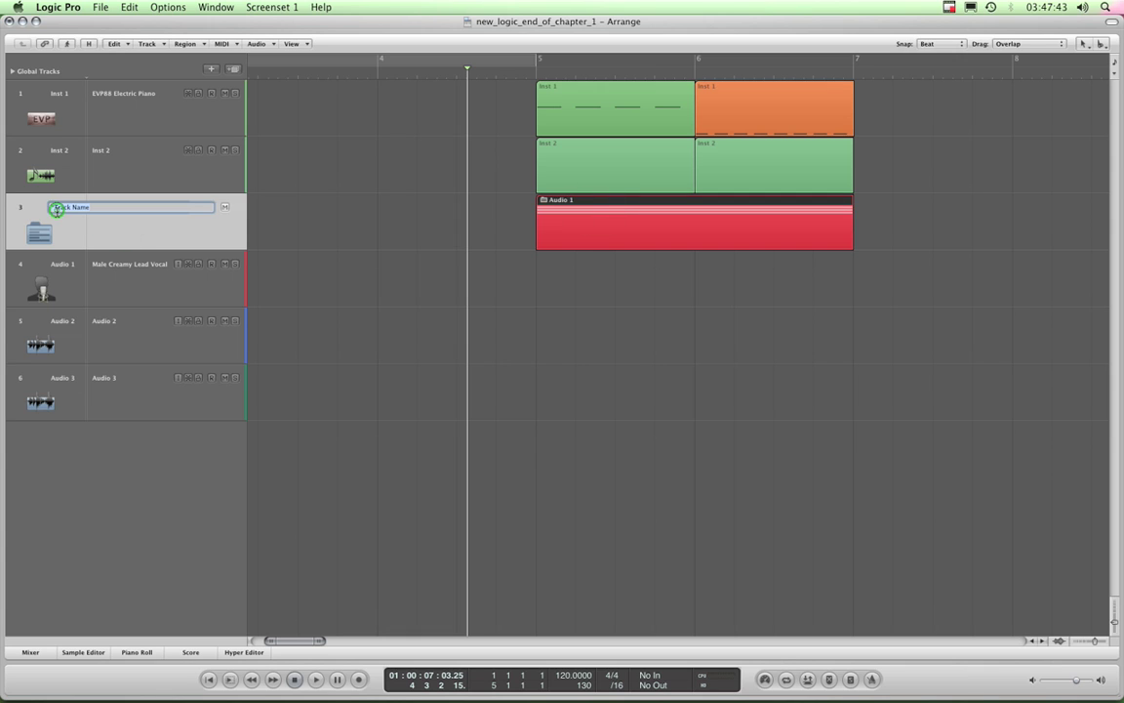
type("V")
key("Return")
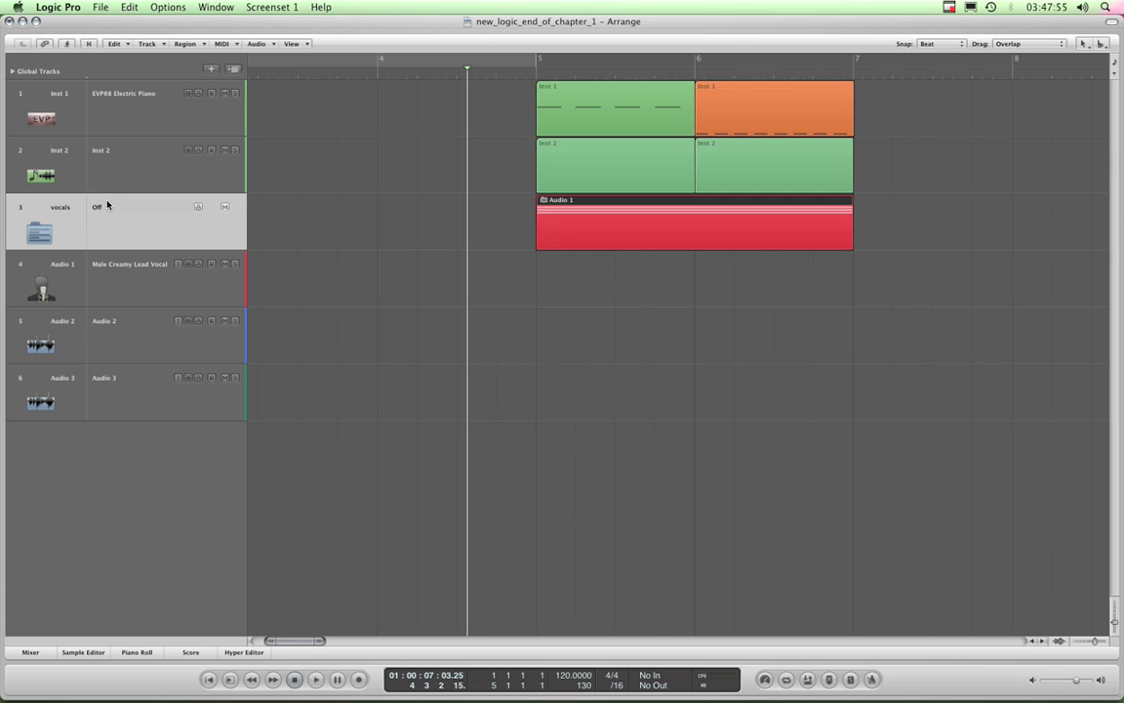
- Open the folder region on the vocals track and look over the three audio regions inside it
left_click(674, 227)
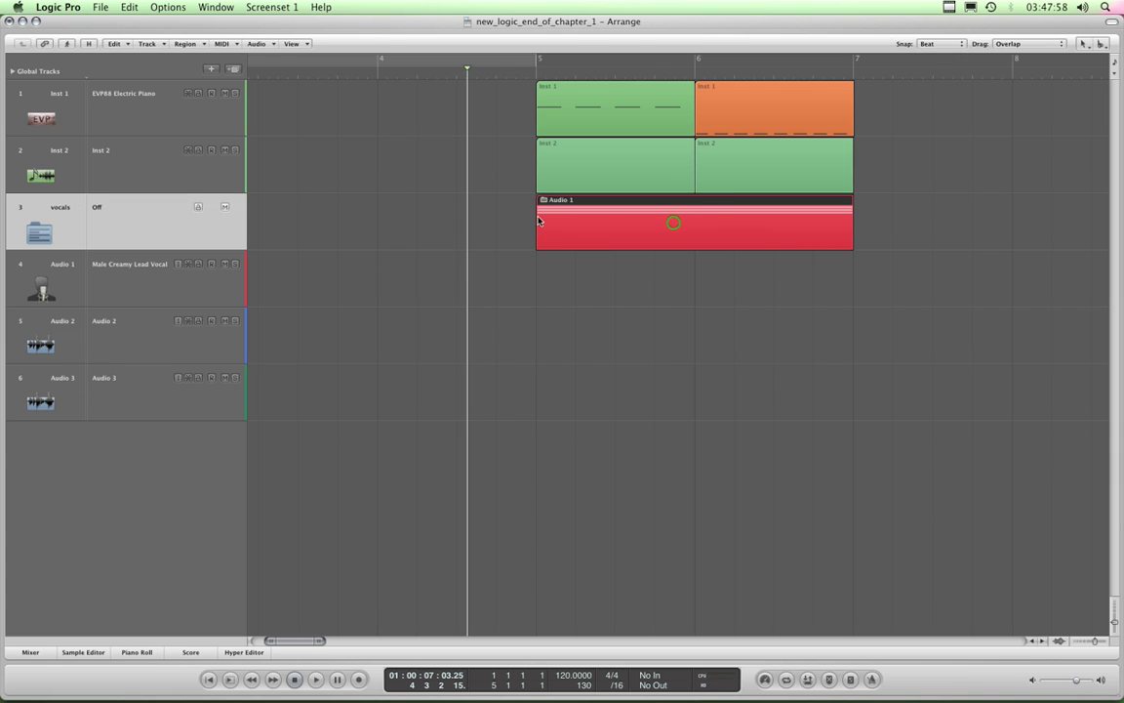
double_click(611, 220)
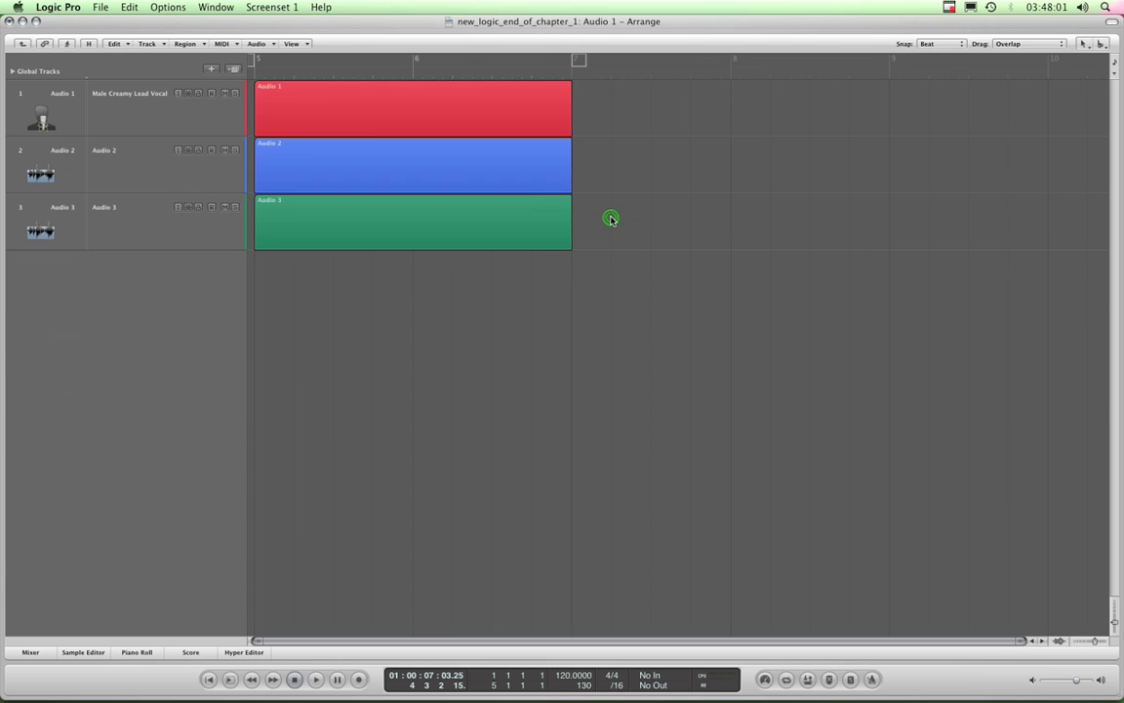
left_click(355, 120)
left_click(365, 187)
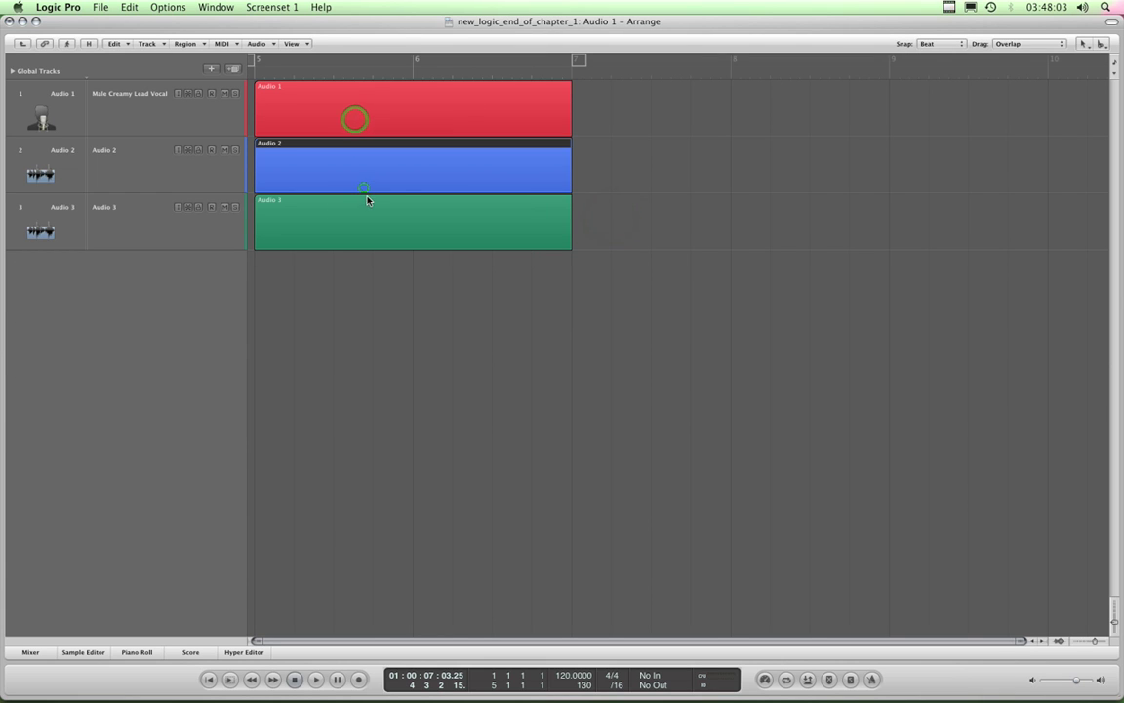
left_click(367, 206)
left_click(369, 162)
left_click(363, 121)
left_click(383, 211)
left_click(384, 161)
left_click(384, 131)
left_click(384, 161)
left_click(387, 200)
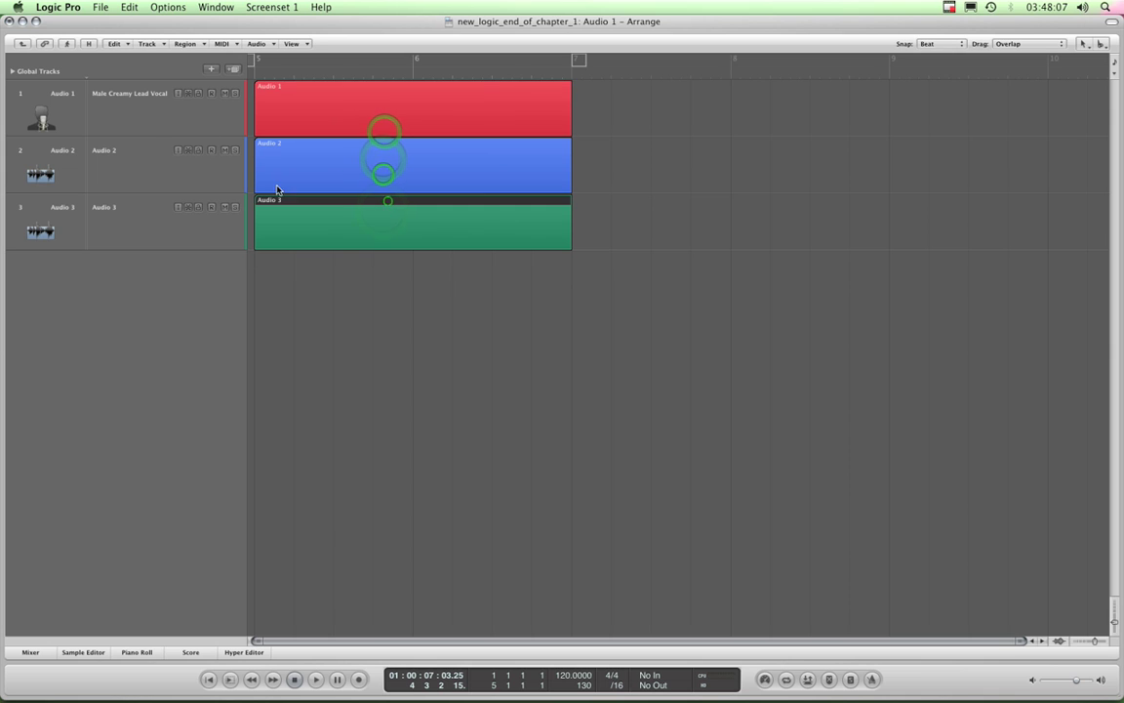
left_click(166, 119)
left_click(157, 162)
left_click(144, 214)
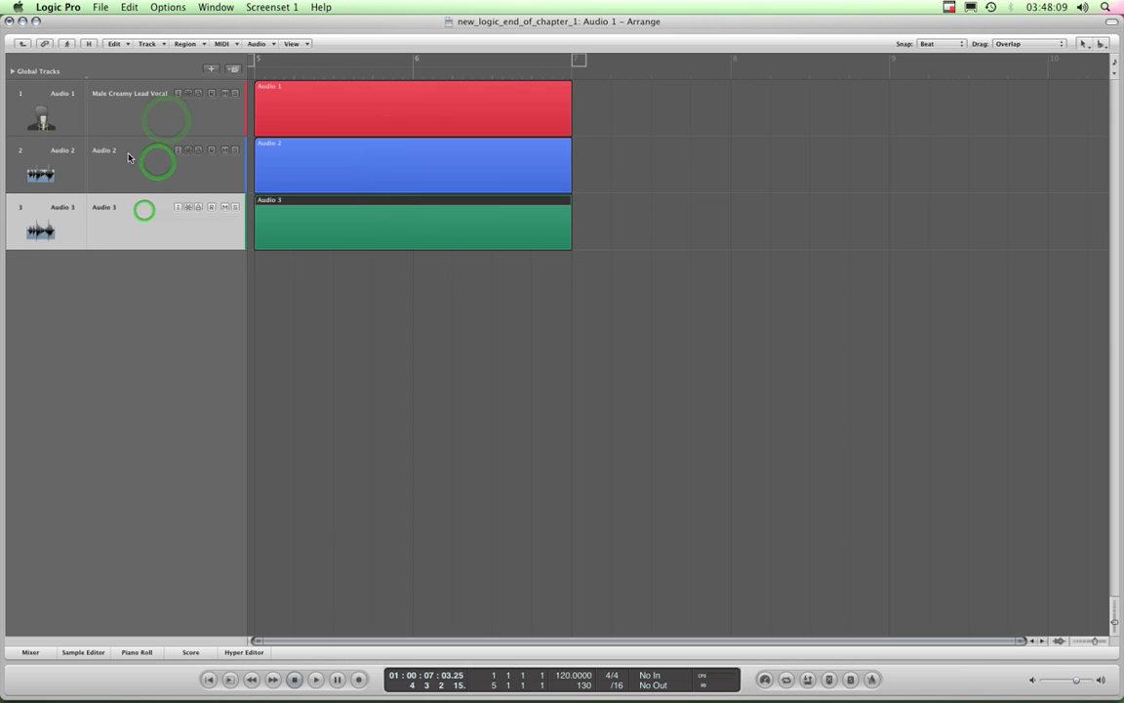
left_click(136, 156)
left_click(128, 115)
left_click(127, 160)
left_click(128, 205)
- Show the inspector, check the channel strips of the folder's three audio tracks, and hide the inspector again
left_click(129, 113)
key("i")
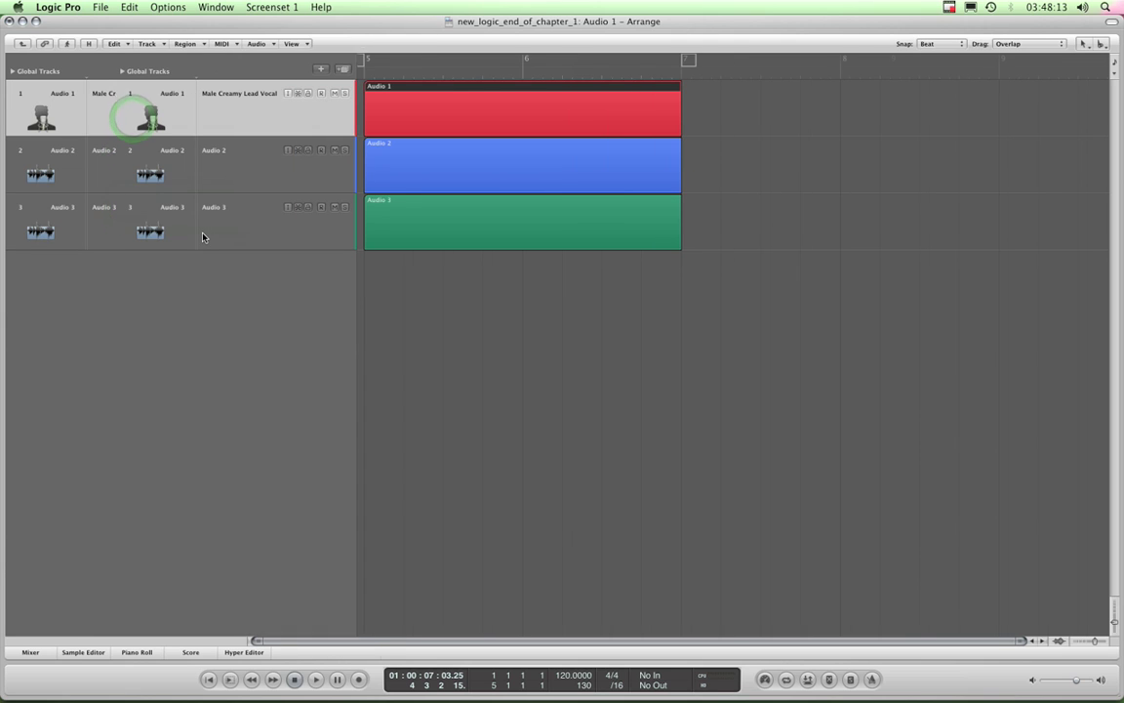
left_click(237, 91)
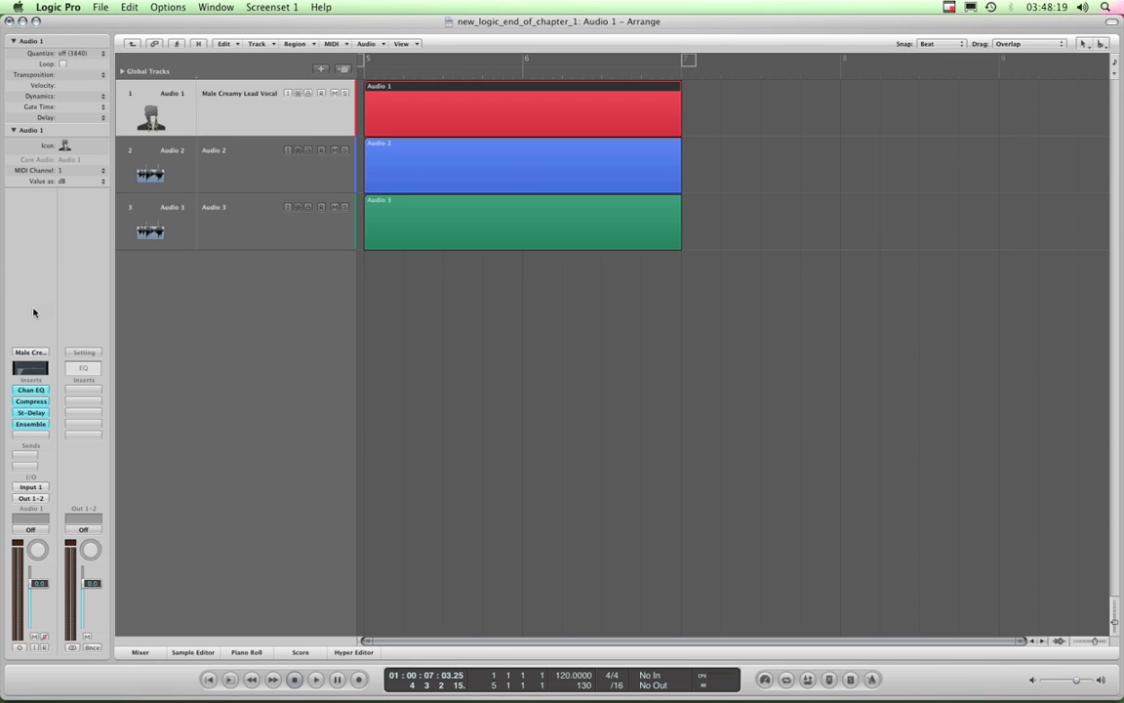
left_click(224, 152)
left_click(251, 215)
left_click(236, 149)
left_click(240, 115)
key("i")
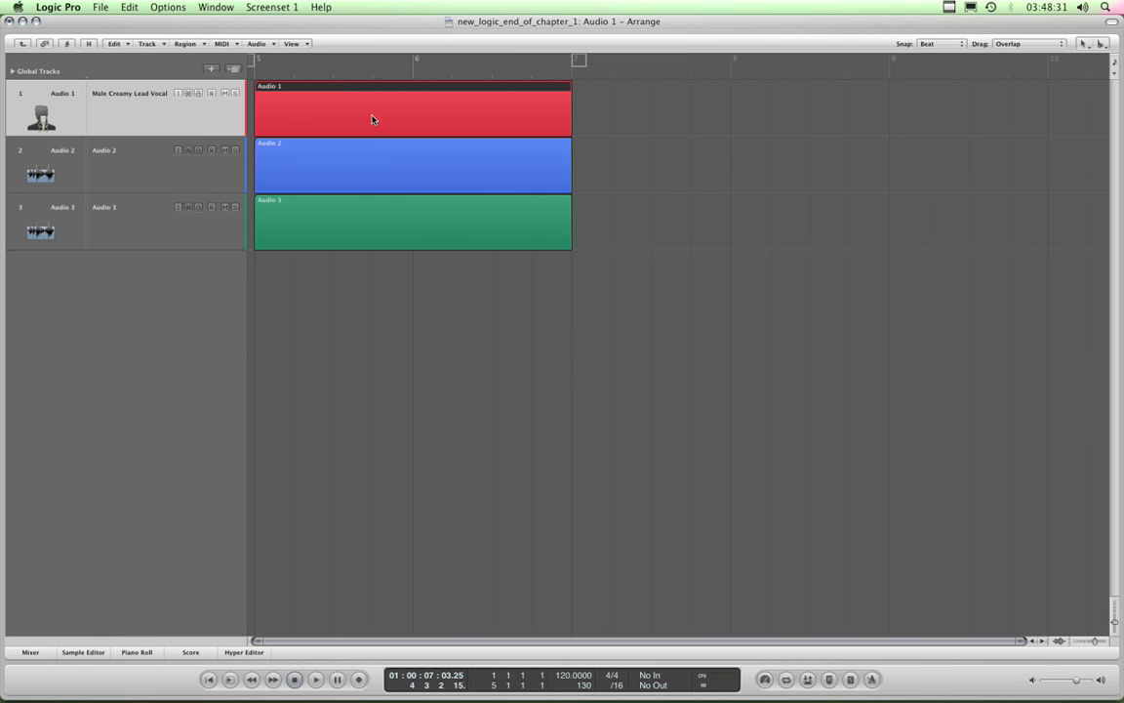
- Leave the folder for the main arrangement and select the folder region on the vocals track
left_click(24, 45)
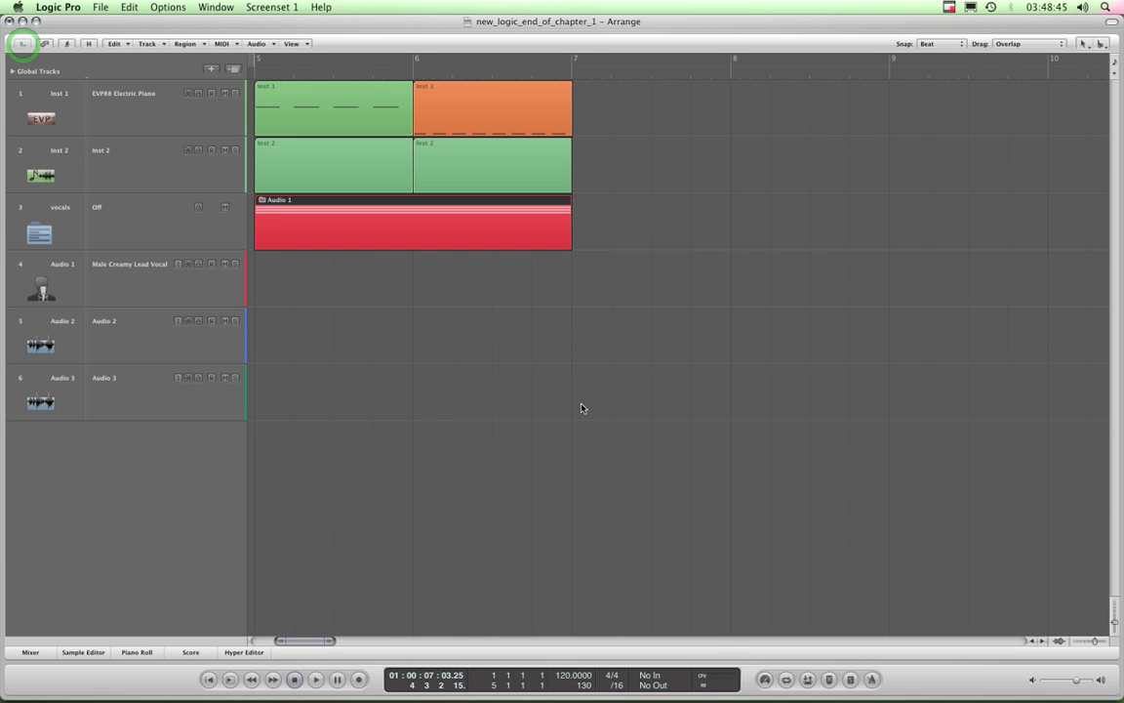
left_click(374, 228)
left_click_drag(317, 642, 311, 641)
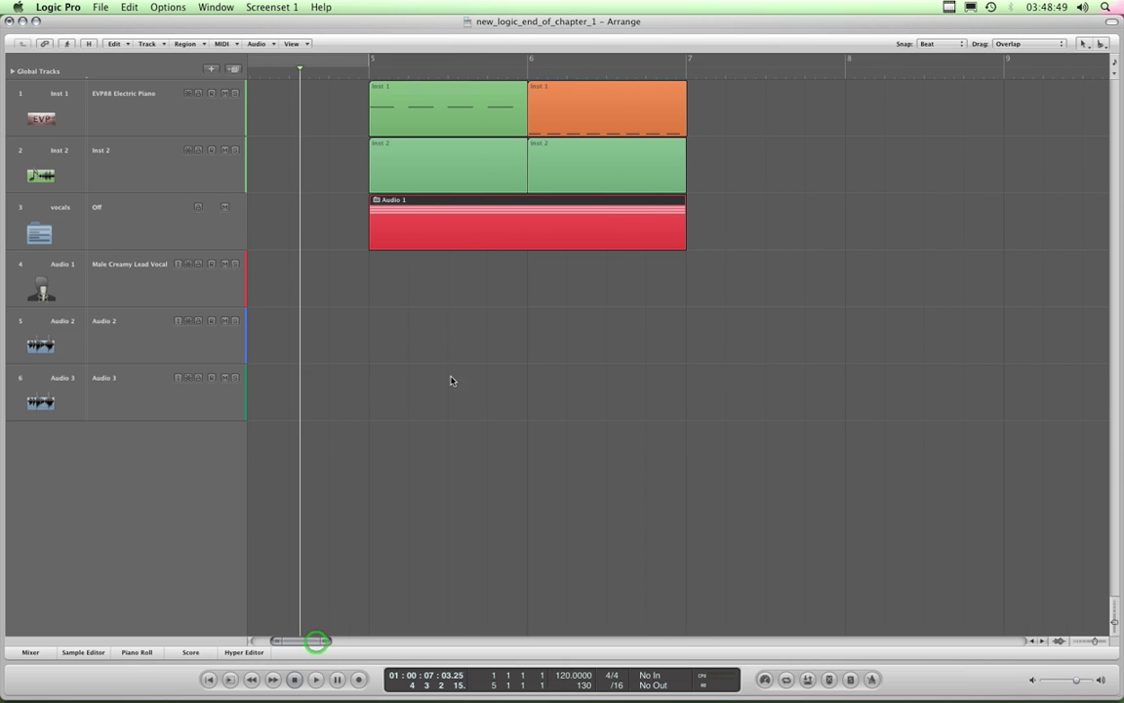
left_click(464, 224)
left_click(142, 285)
left_click(142, 350)
left_click(144, 385)
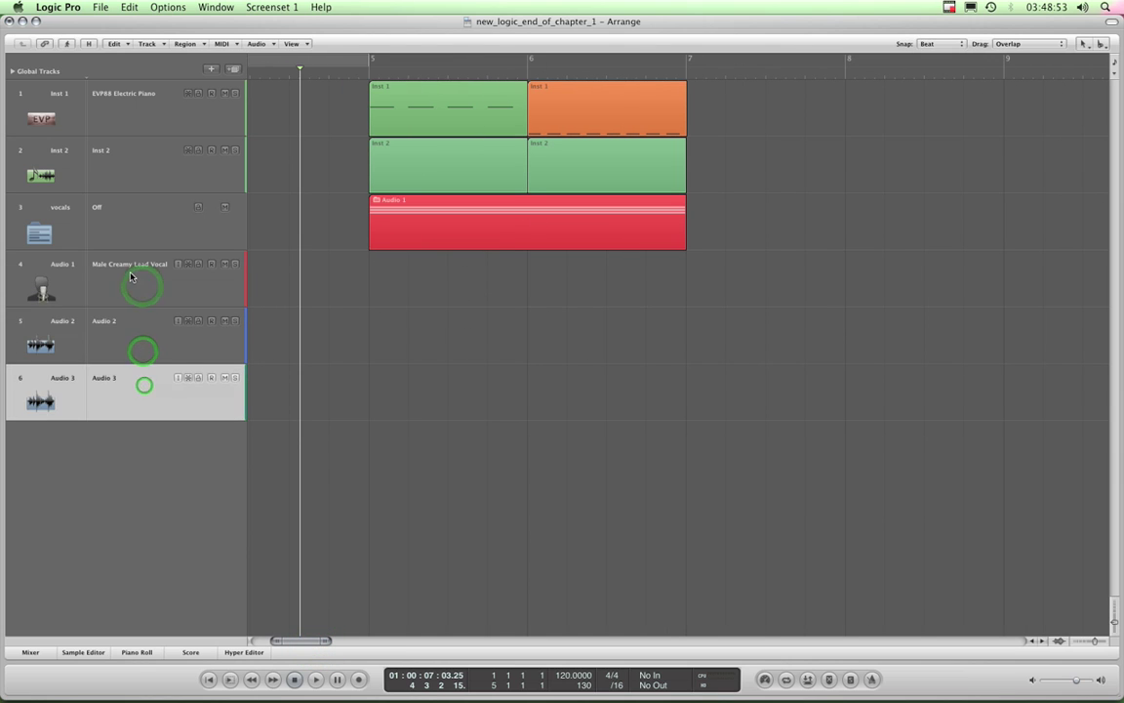
left_click(132, 278)
left_click(126, 318)
left_click(135, 376)
left_click(139, 282)
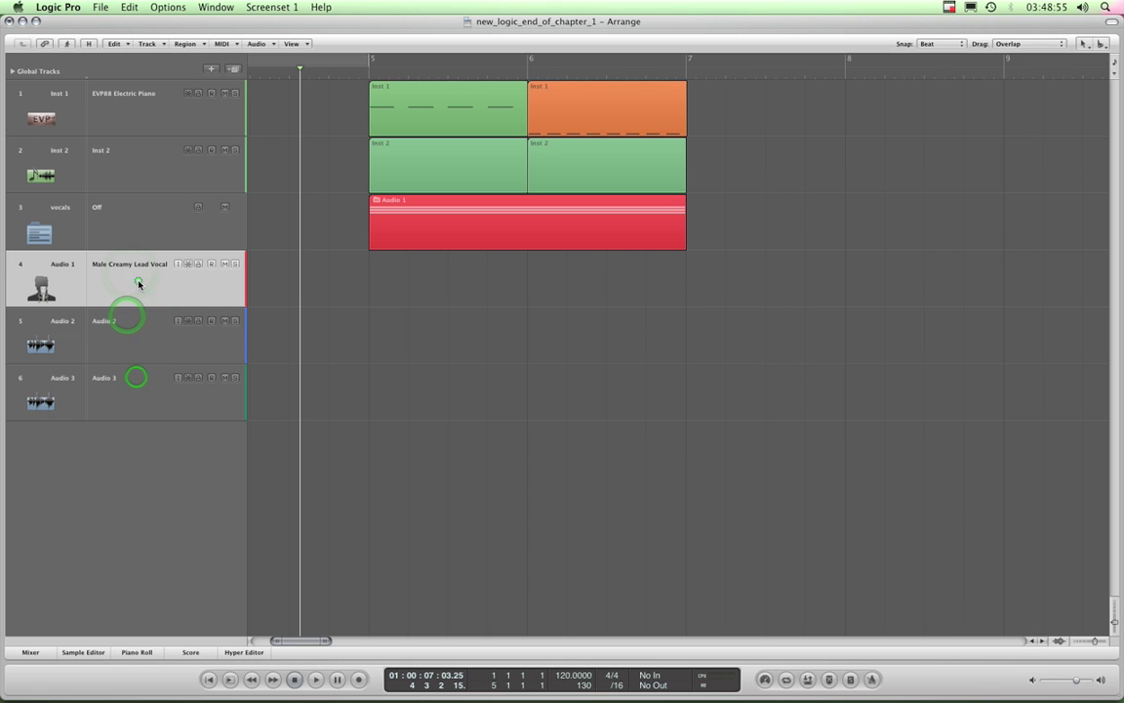
- View the contents of the vocals folder once more and go back to the main arrangement
left_click(459, 231)
left_click(156, 231)
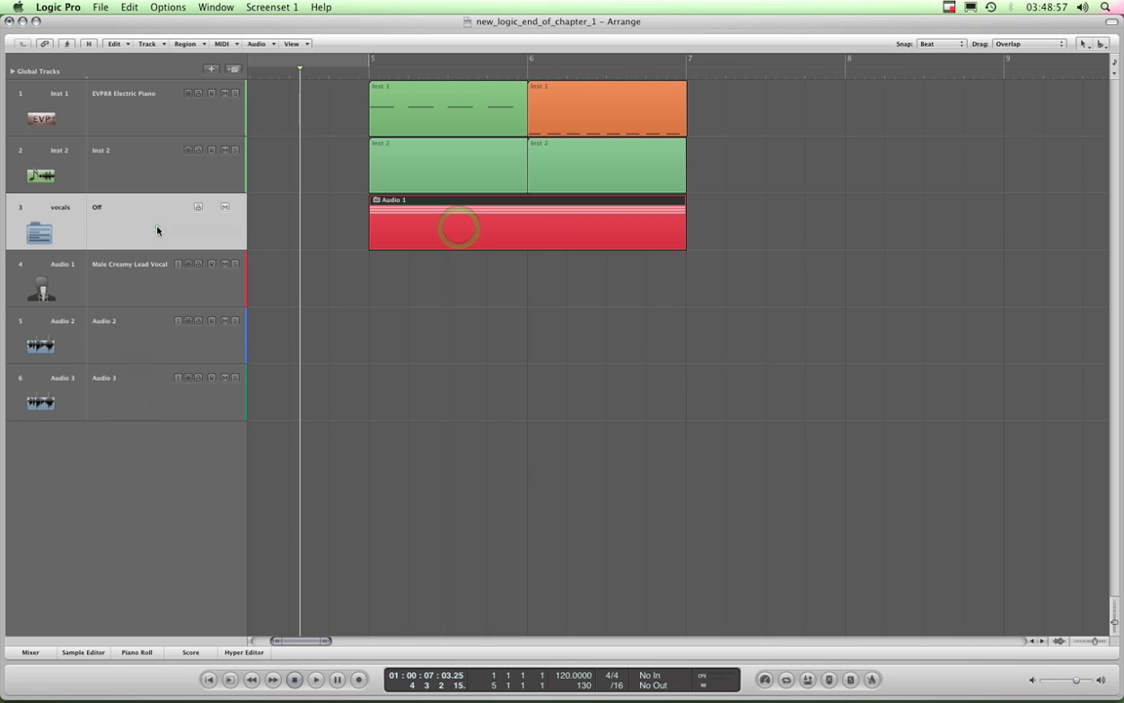
double_click(447, 214)
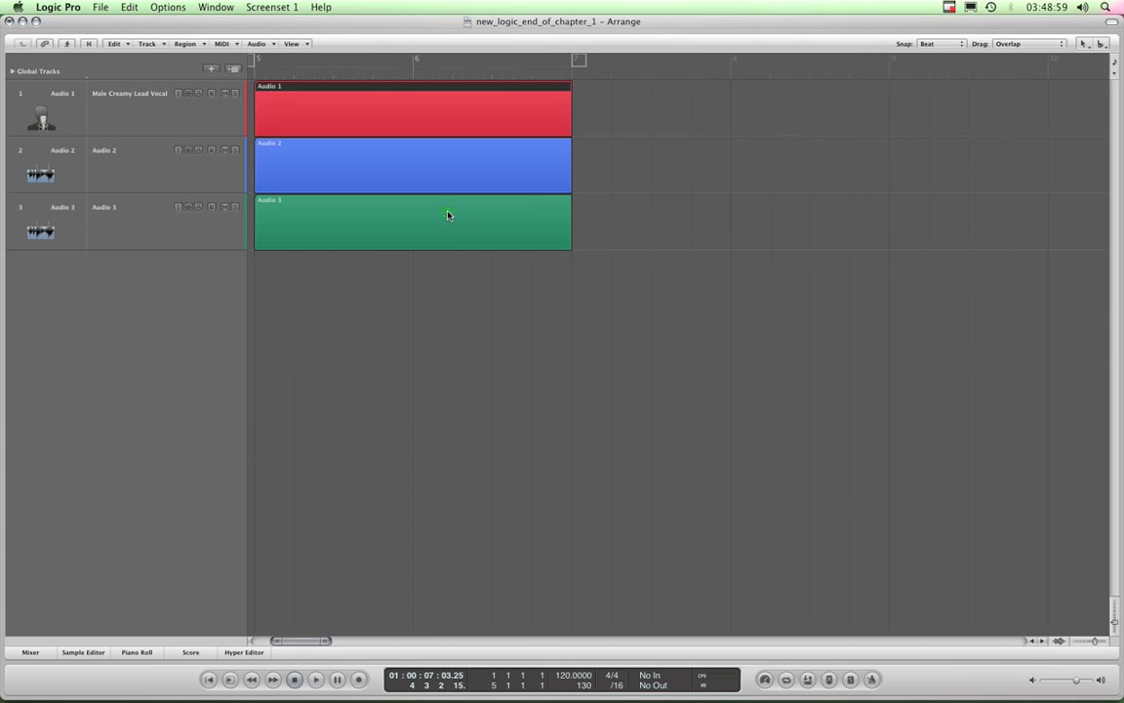
left_click(20, 43)
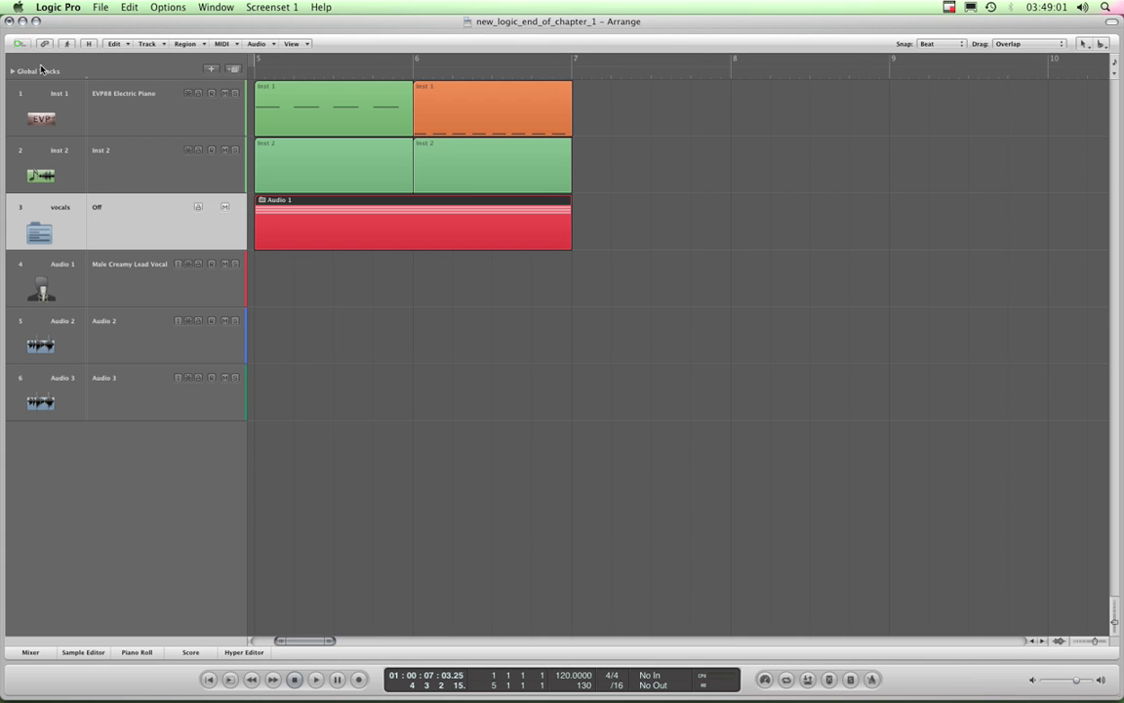
left_click(168, 296)
left_click(147, 342)
left_click(148, 390)
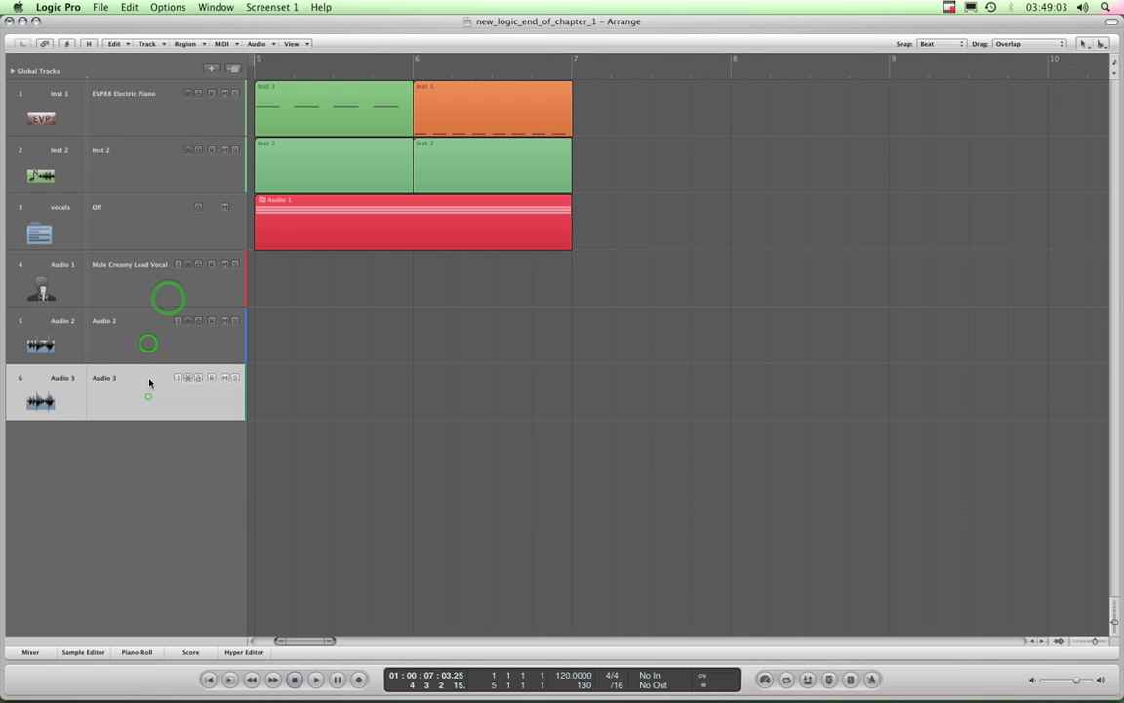
left_click(139, 289)
left_click(143, 338)
left_click(139, 368)
left_click(139, 341)
left_click(127, 283)
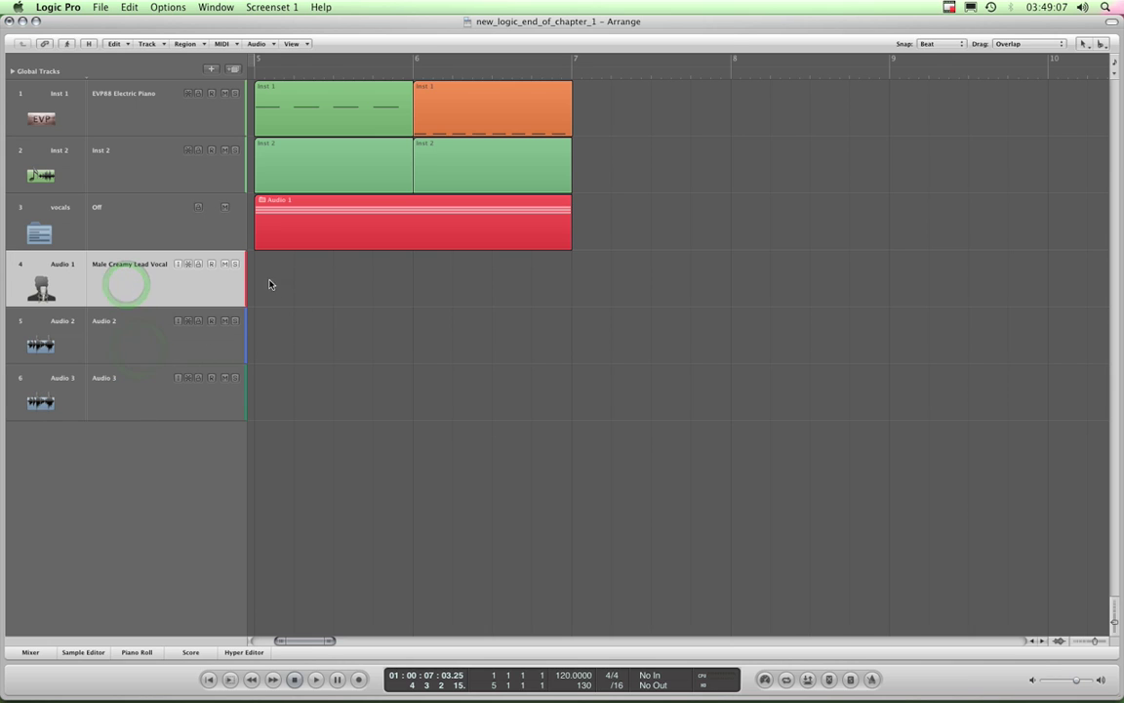
left_click(137, 328)
left_click(127, 289)
left_click(130, 327)
left_click(135, 375)
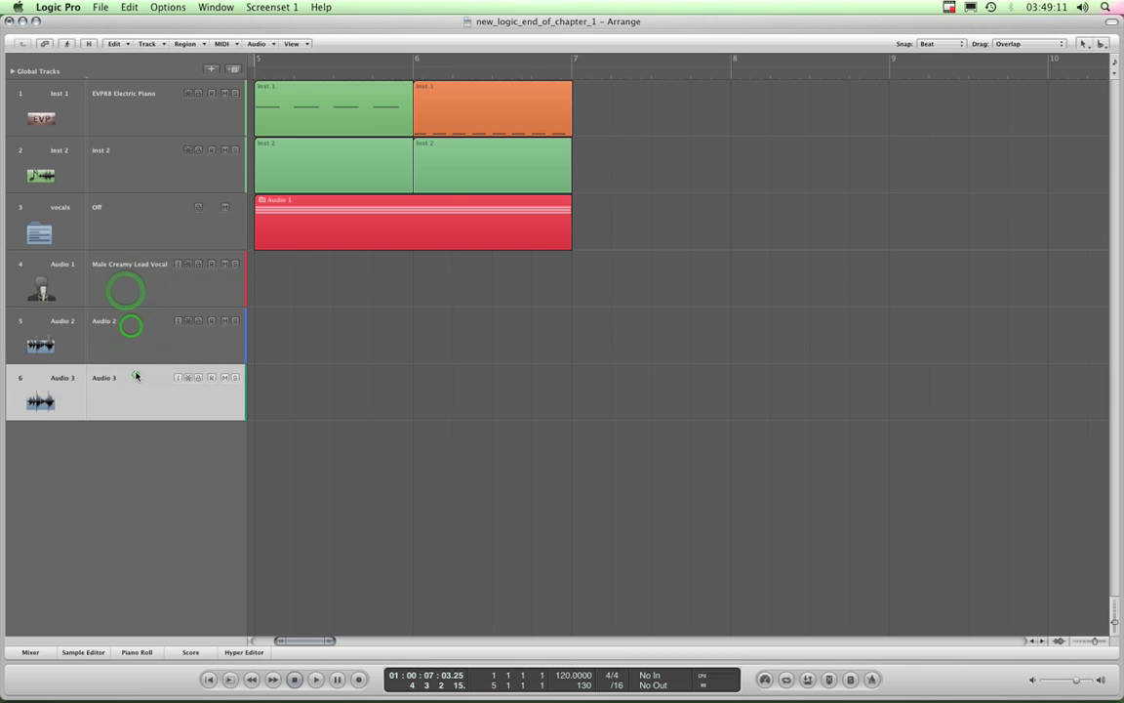
left_click(131, 325)
left_click(122, 290)
- Reopen the vocals folder, return to the main arrangement, and select the vocals track with its folder region
left_click(306, 228)
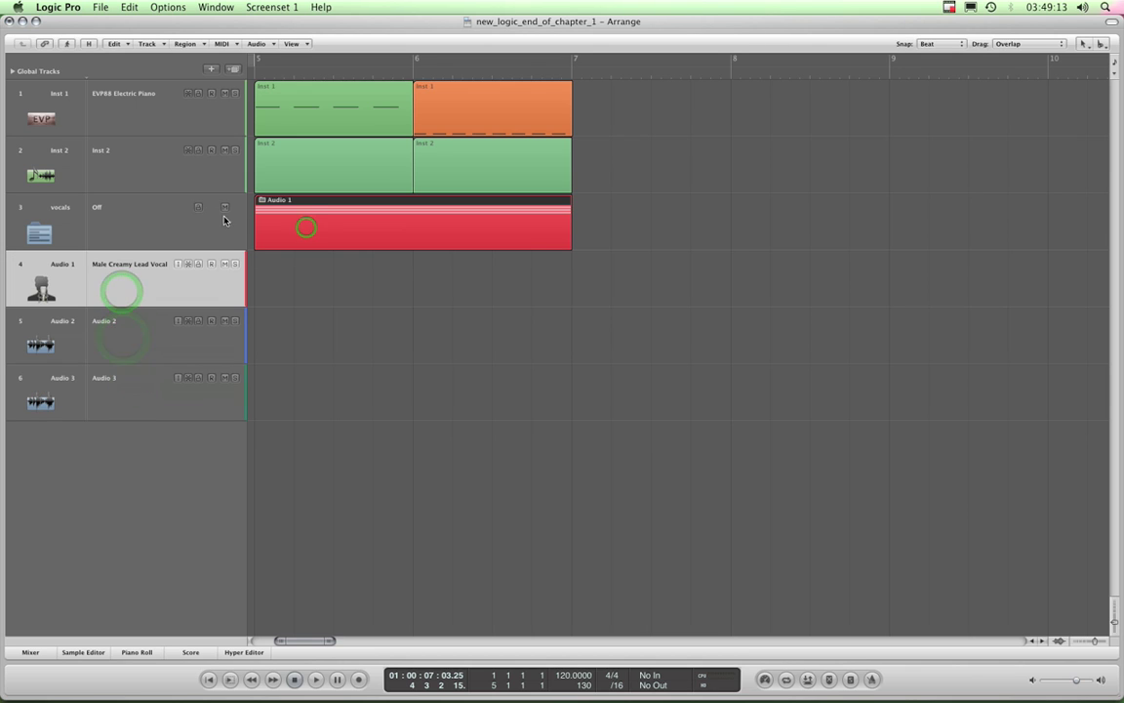
double_click(306, 229)
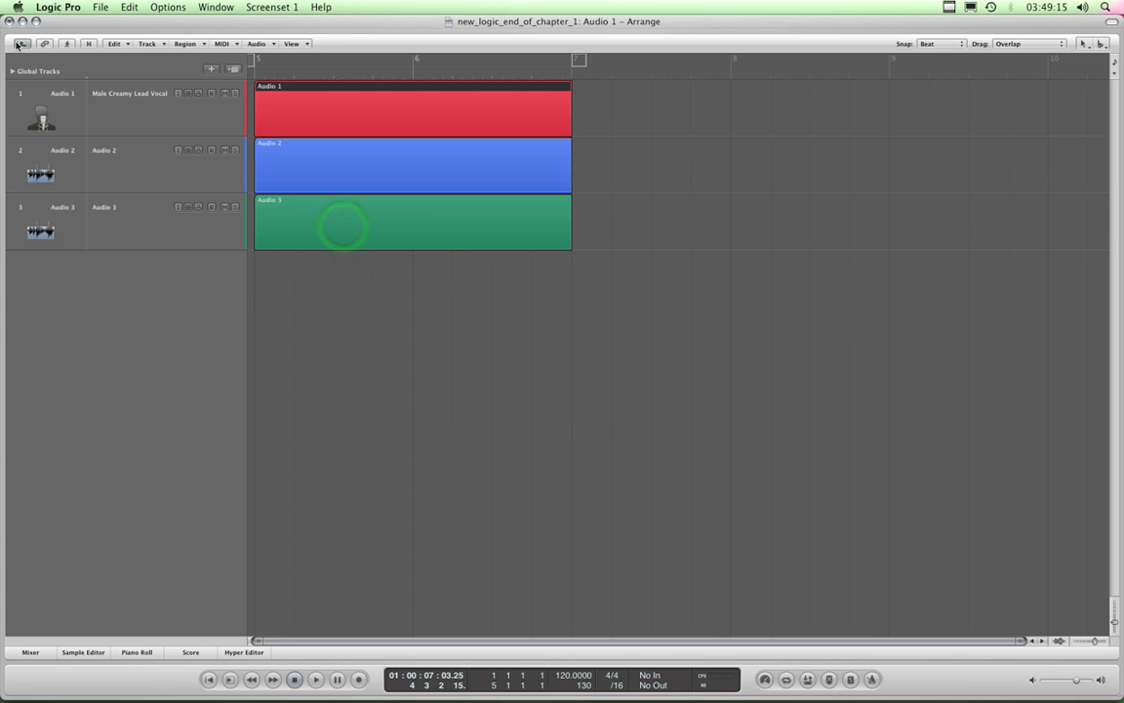
left_click(17, 45)
left_click(371, 234)
left_click(120, 231)
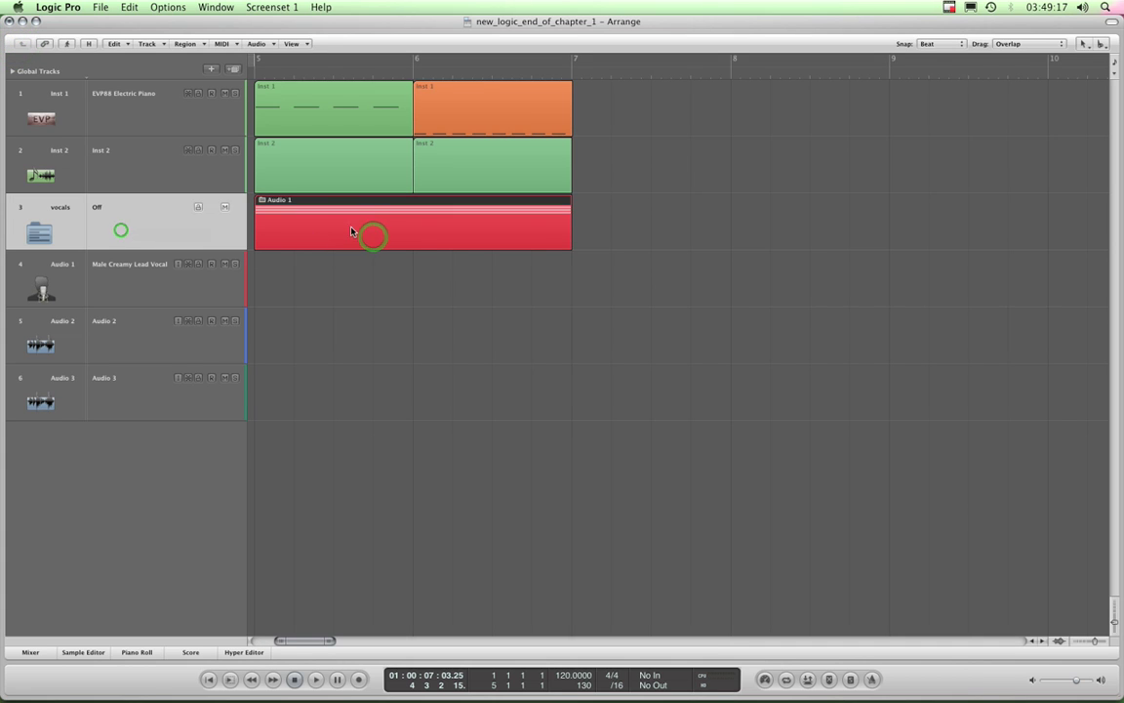
left_click(334, 230)
left_click(225, 207)
mouse_move(487, 214)
left_mouse_down()
mouse_move(559, 219)
mouse_move(484, 219)
left_mouse_up()
left_click(141, 293)
left_click(155, 340)
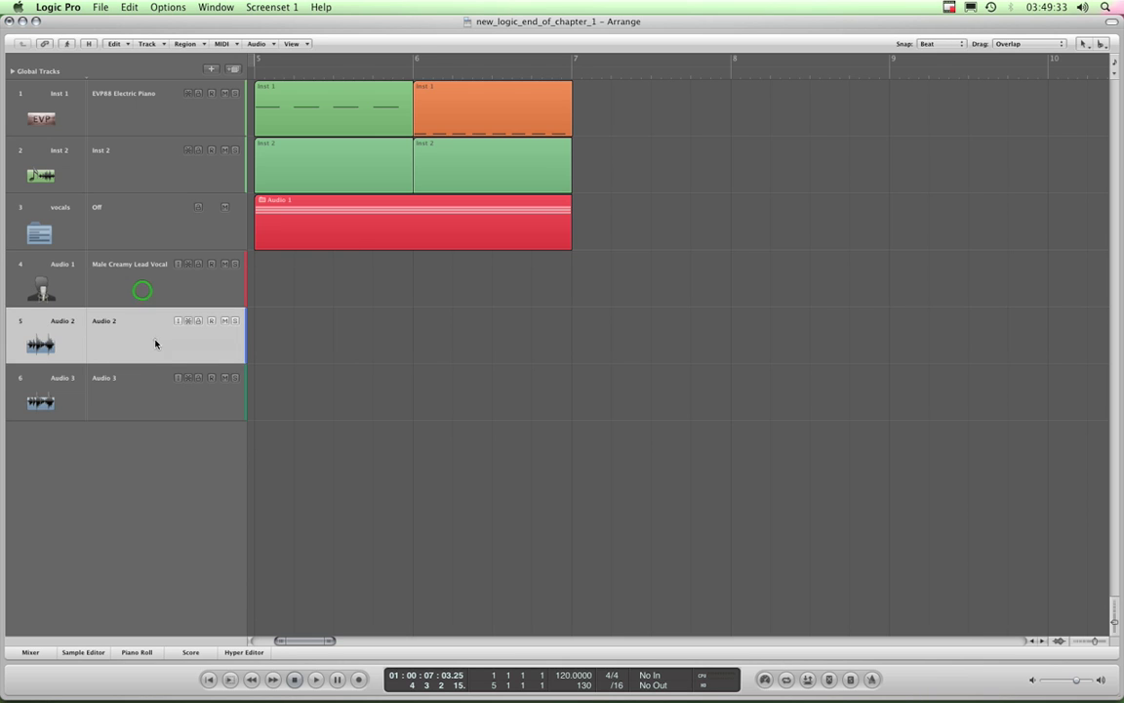
left_click(151, 383)
left_click(146, 342)
left_click(136, 291)
left_click(142, 340)
left_click(146, 381)
left_click(144, 347)
left_click(142, 293)
left_click(144, 337)
left_click(147, 381)
left_click(139, 332)
left_click(135, 288)
left_click(141, 332)
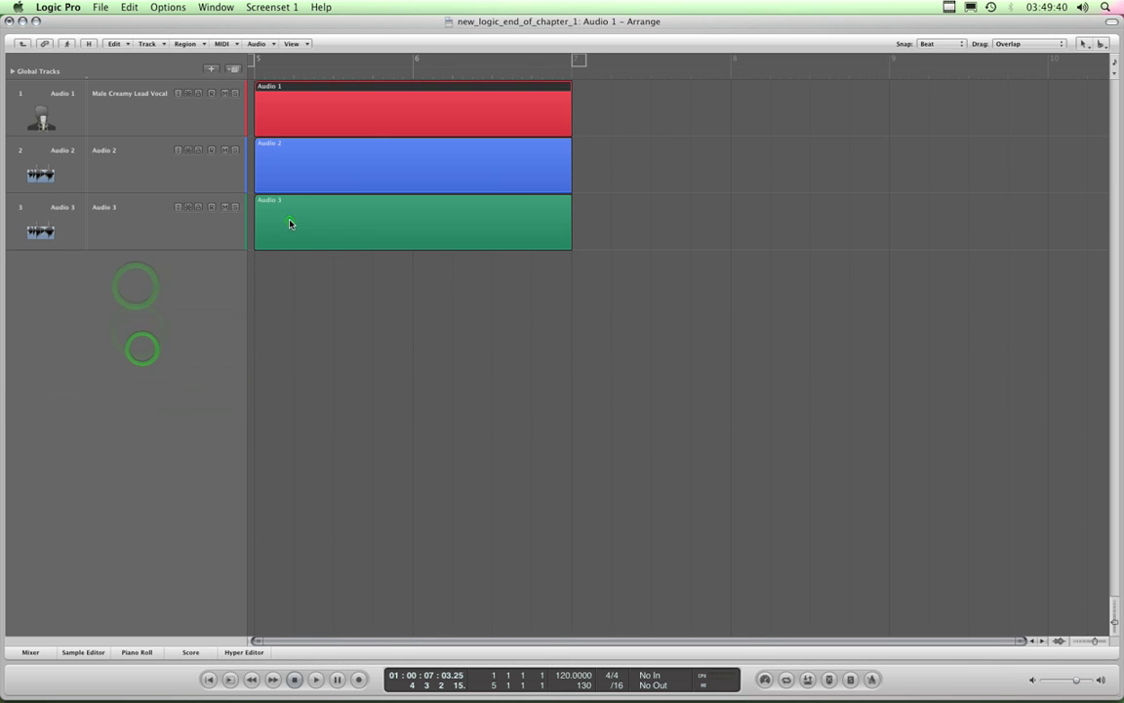
- Enter the vocals folder, check the Audio 1, Audio 2 and Audio 3 regions, and return to the top-level arrangement
left_click(289, 222)
left_click(371, 159)
left_click(374, 202)
left_click(376, 173)
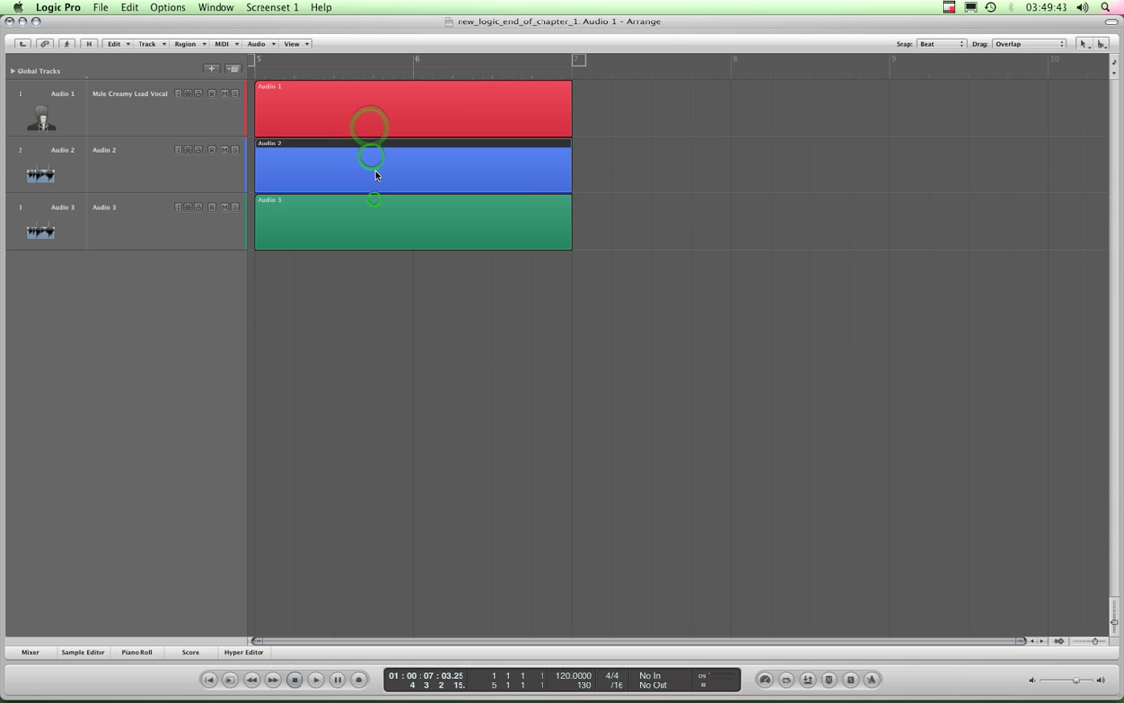
left_click(369, 118)
left_click(20, 42)
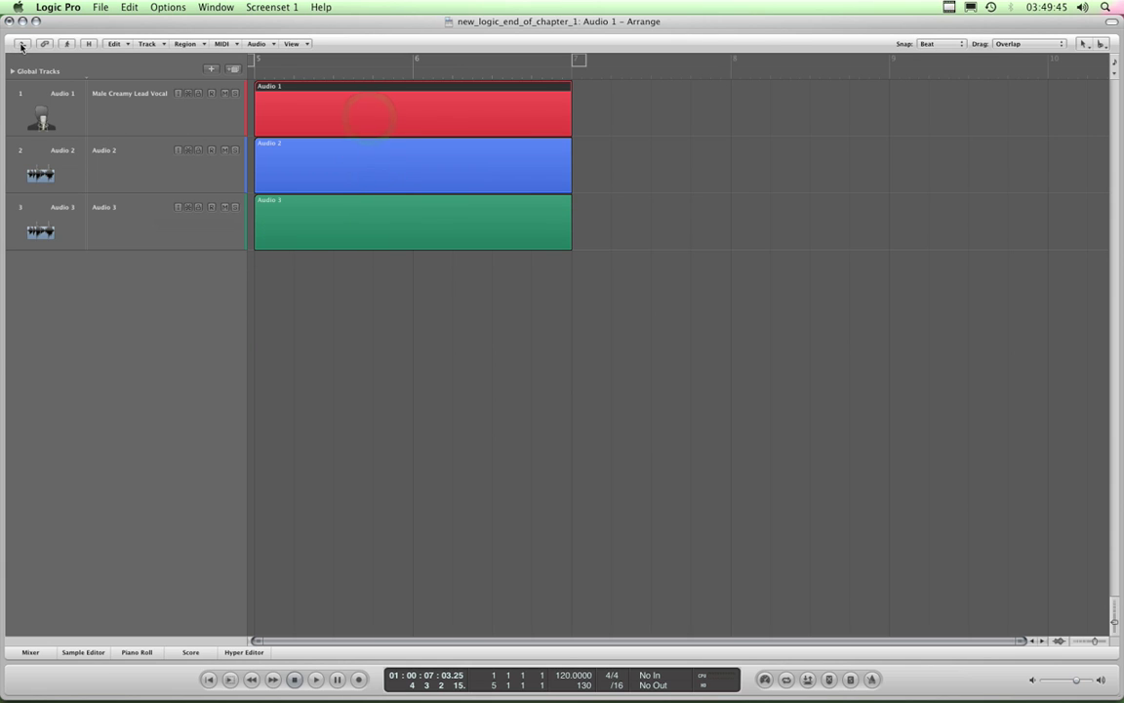
left_click(338, 315)
left_click(348, 232)
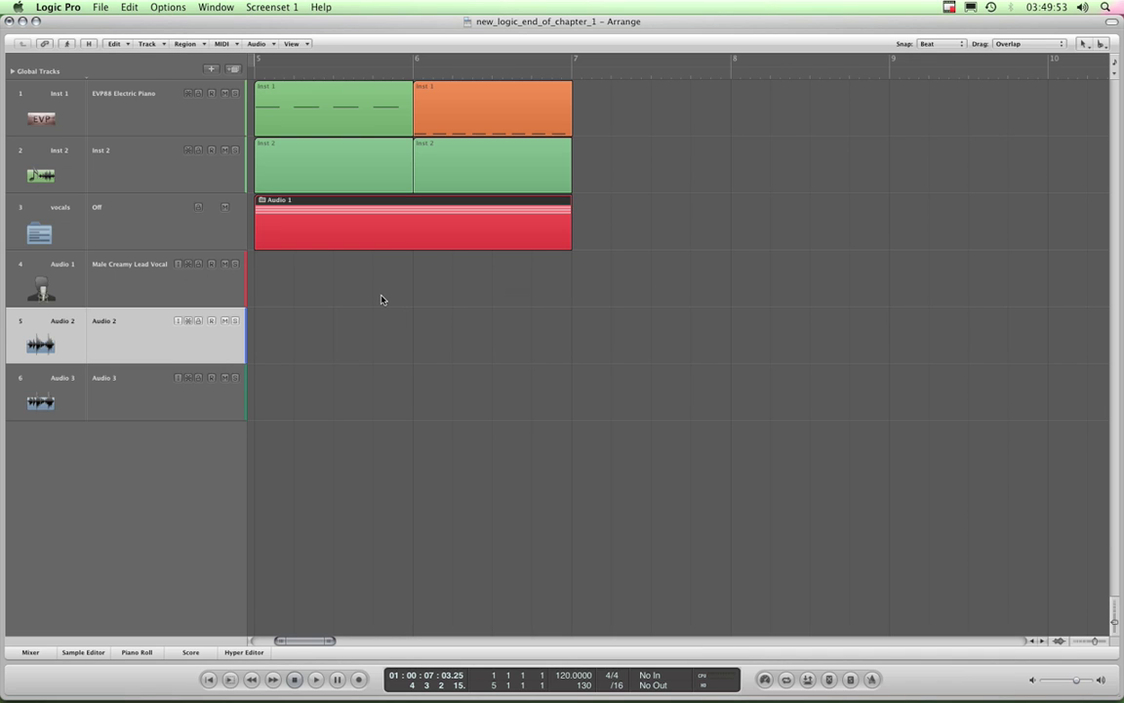
left_click(188, 284)
left_click(155, 336)
left_click(151, 382)
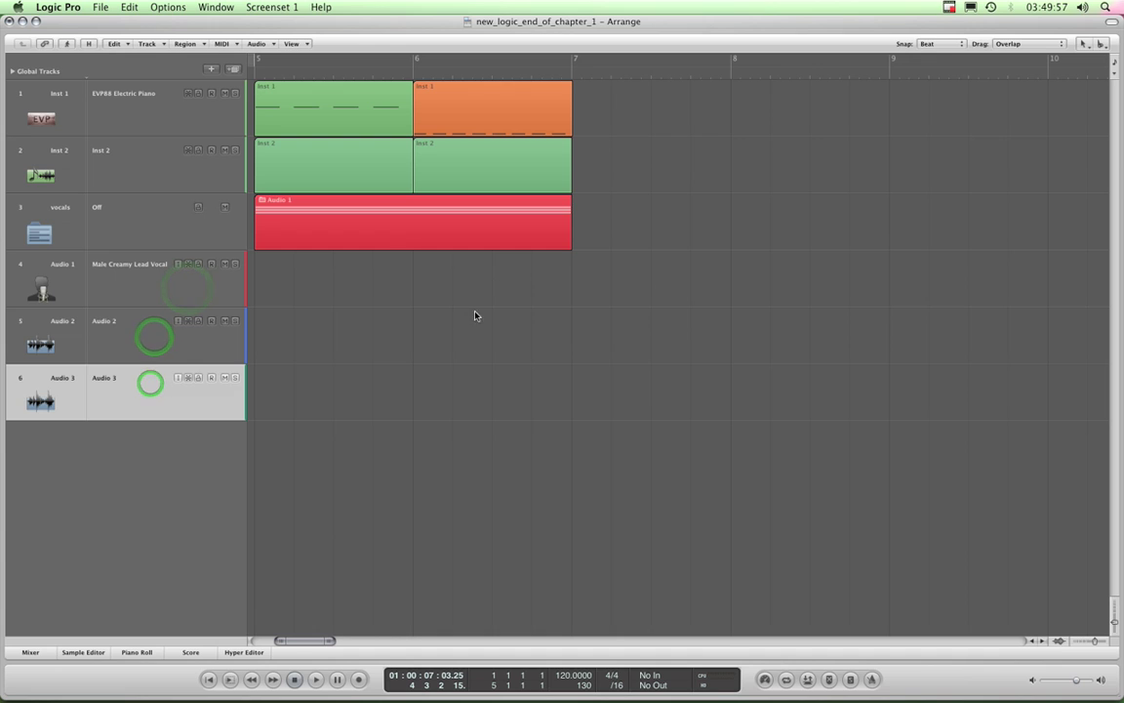
- Unpack the folder region on the vocals track onto the existing audio tracks
left_click(401, 233)
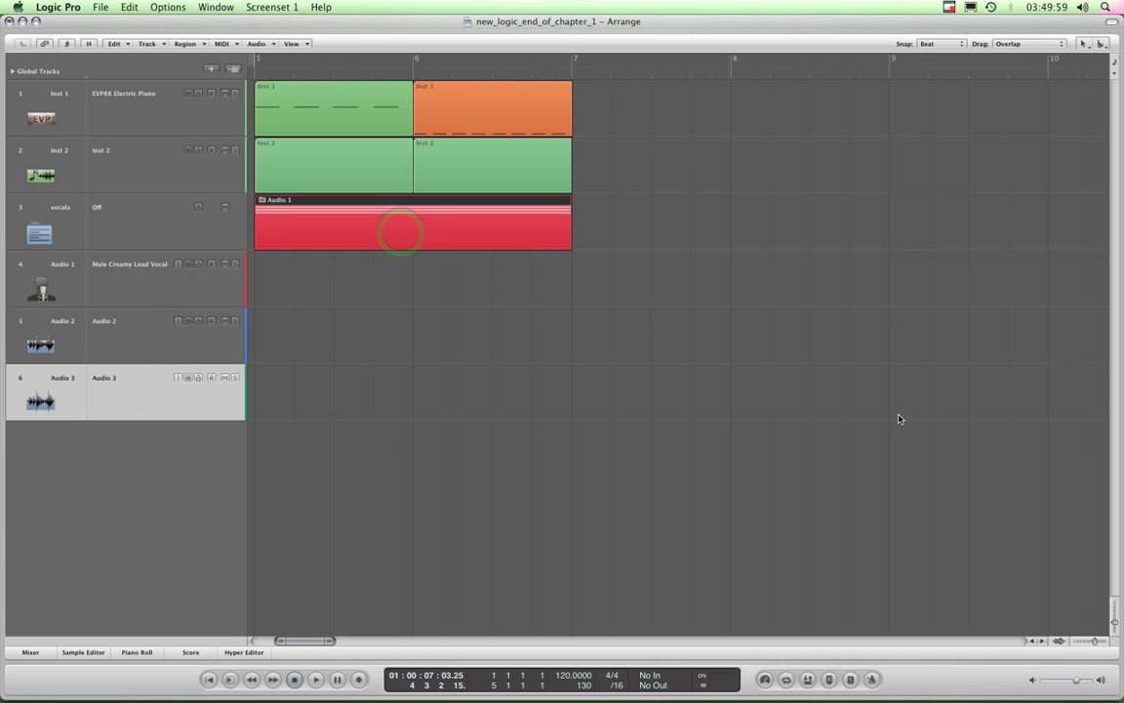
left_click(485, 237)
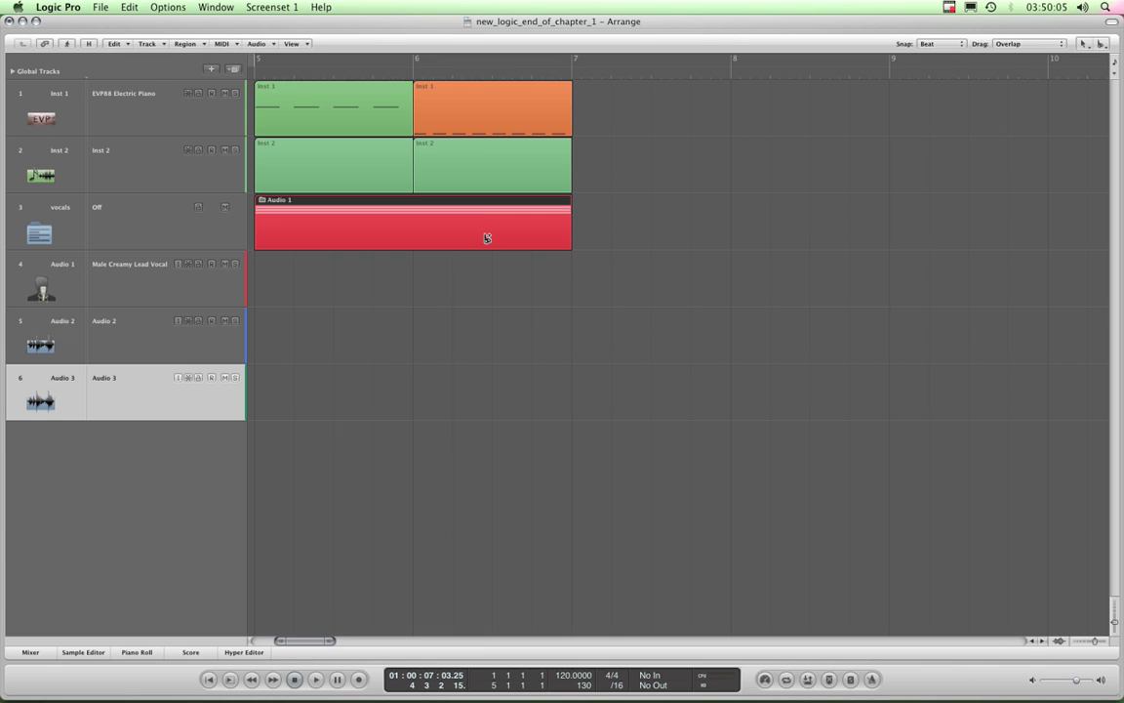
key("super+u")
- Compare the unpacked Audio 1, Audio 2 and Audio 3 regions with the folder region on the vocals track
left_click(427, 280)
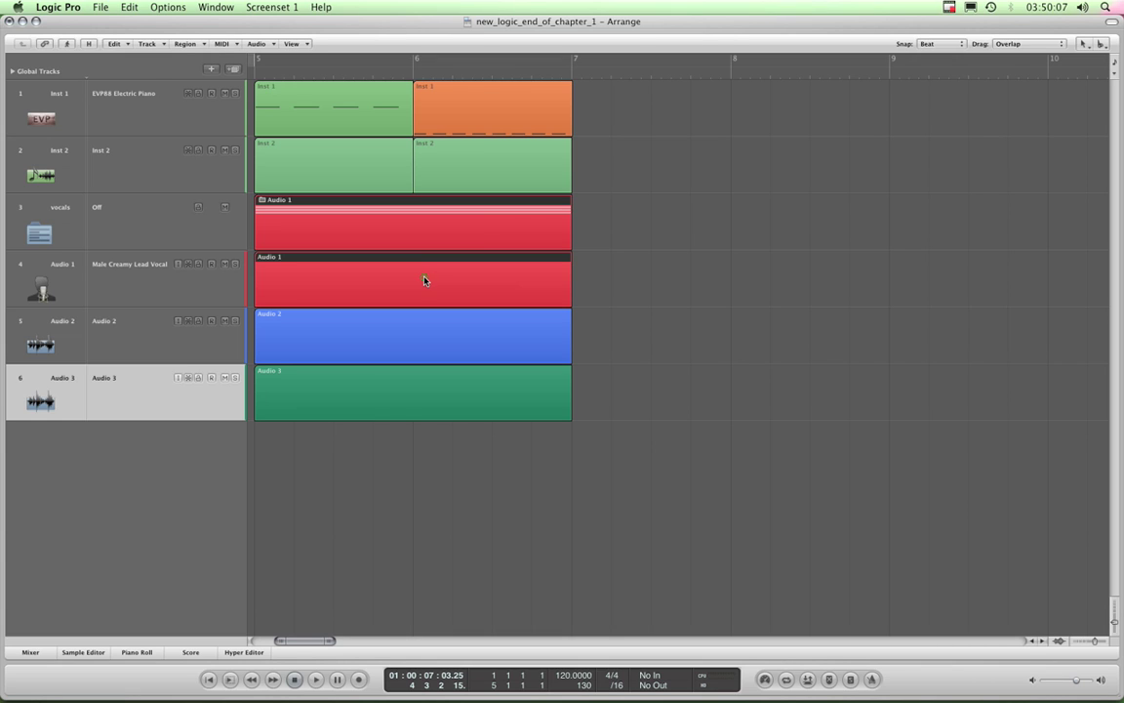
left_click(414, 324)
left_click(411, 384)
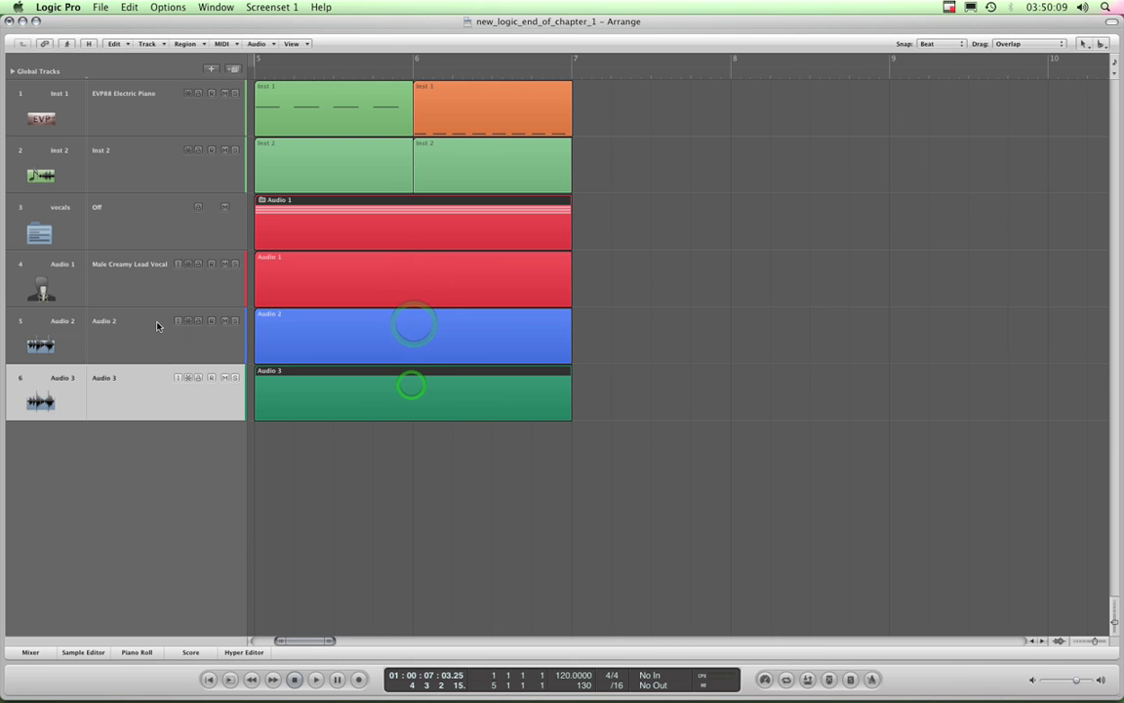
left_click(311, 268)
left_click(348, 372)
left_click(344, 356)
left_click(329, 232)
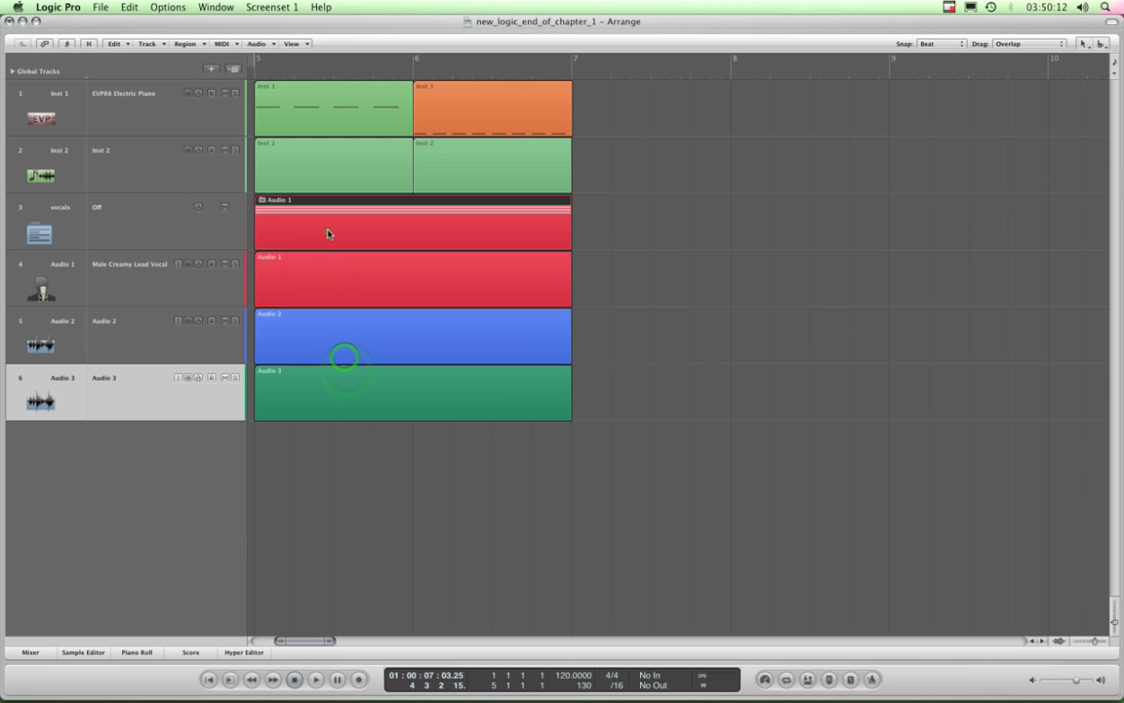
left_click(405, 225)
left_click(371, 309)
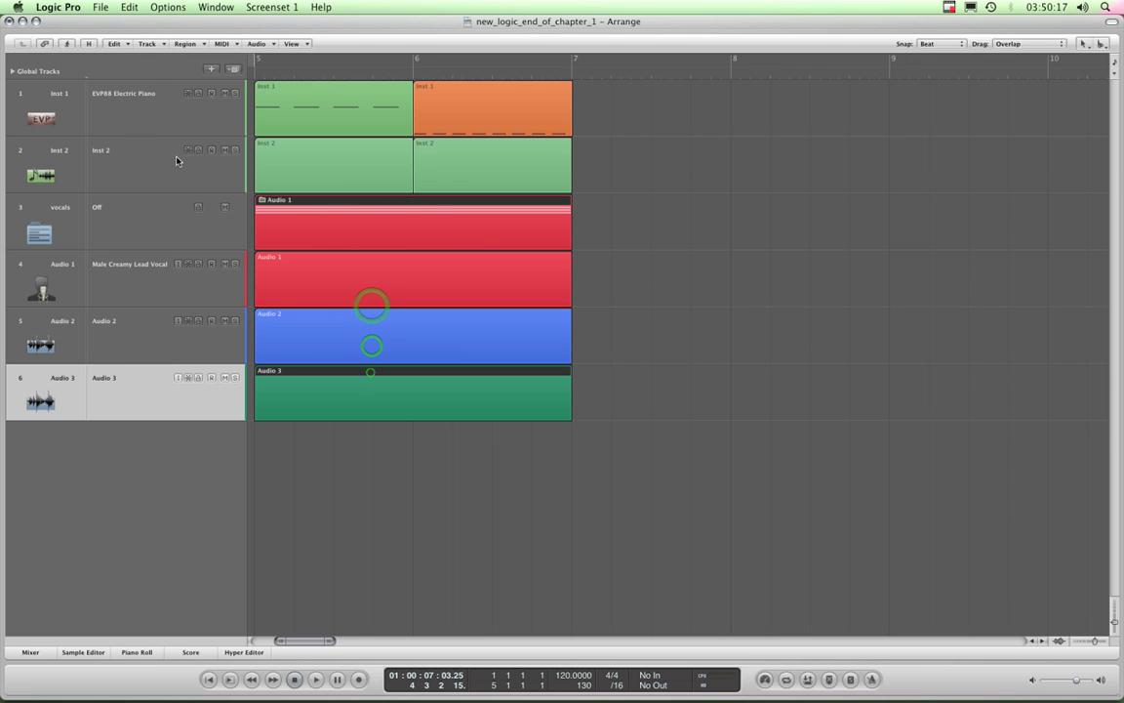
left_click(382, 284)
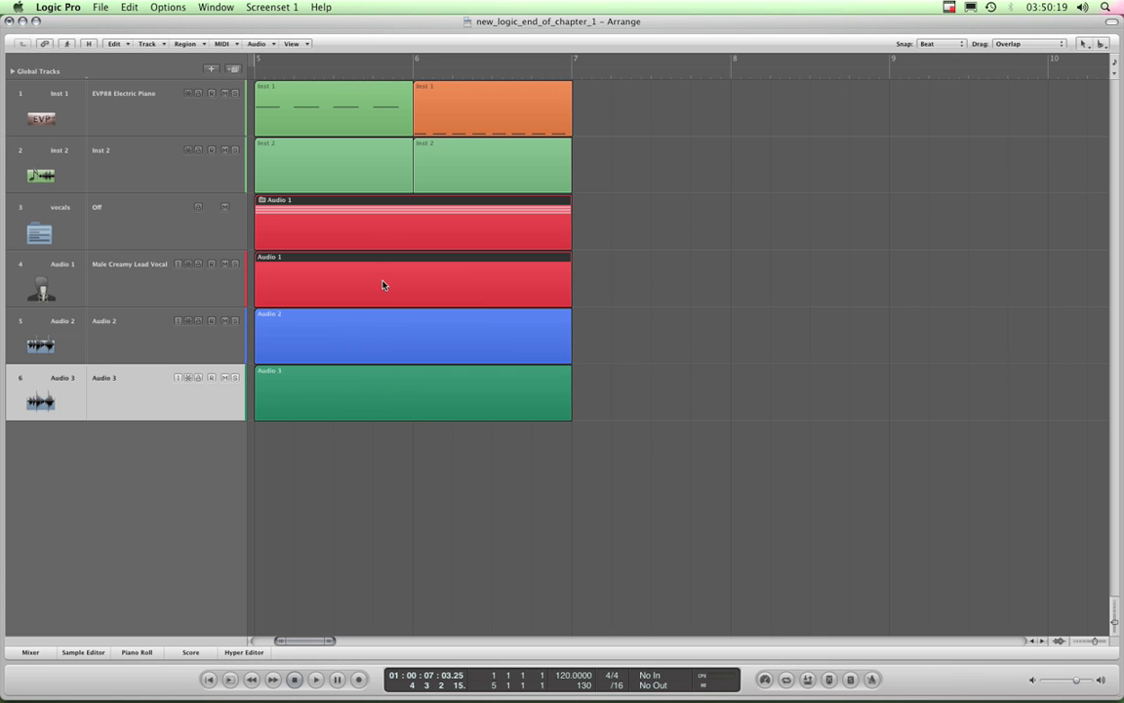
left_click(395, 346)
left_click(396, 383)
left_click(395, 335)
left_click(389, 298)
left_click(385, 246)
left_click(461, 208)
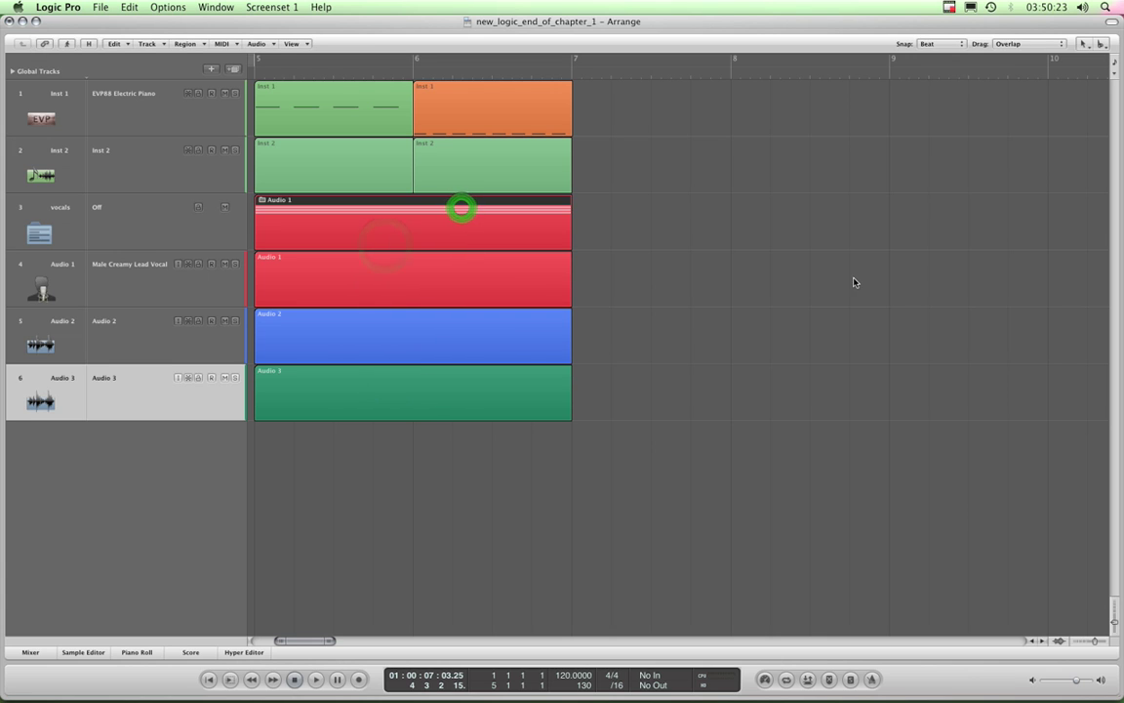
- Select the Audio 1, Audio 2 and Audio 3 regions together and pack them into a new folder
left_click_drag(636, 288, 320, 419)
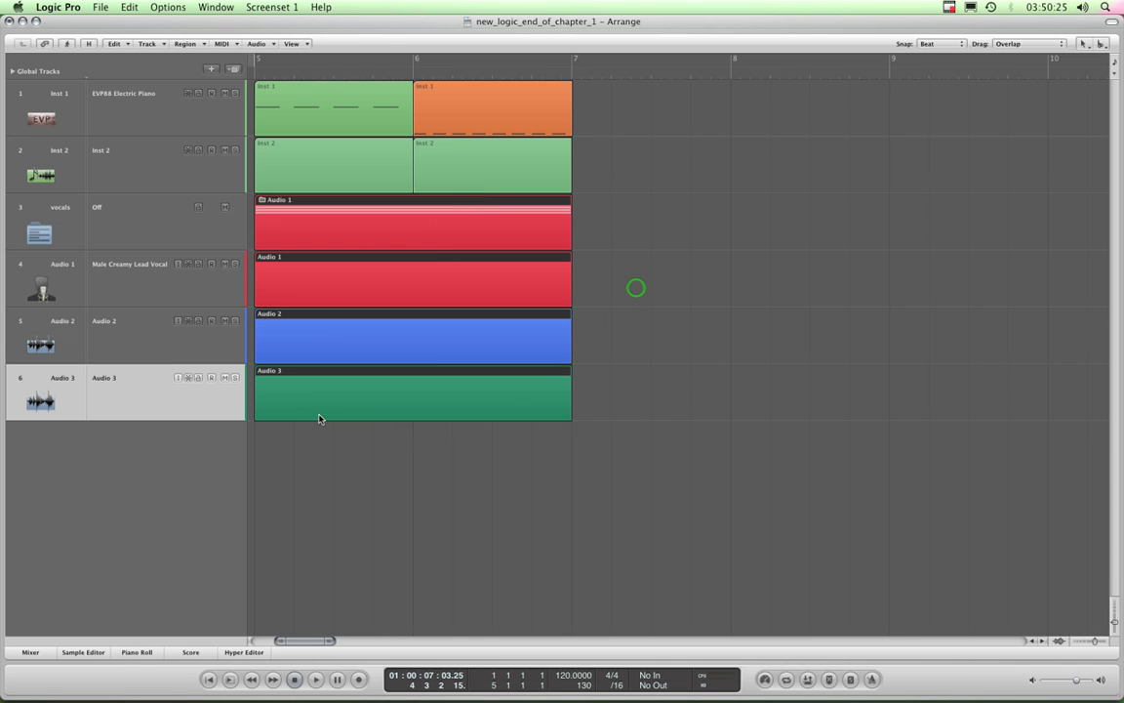
left_click(746, 264)
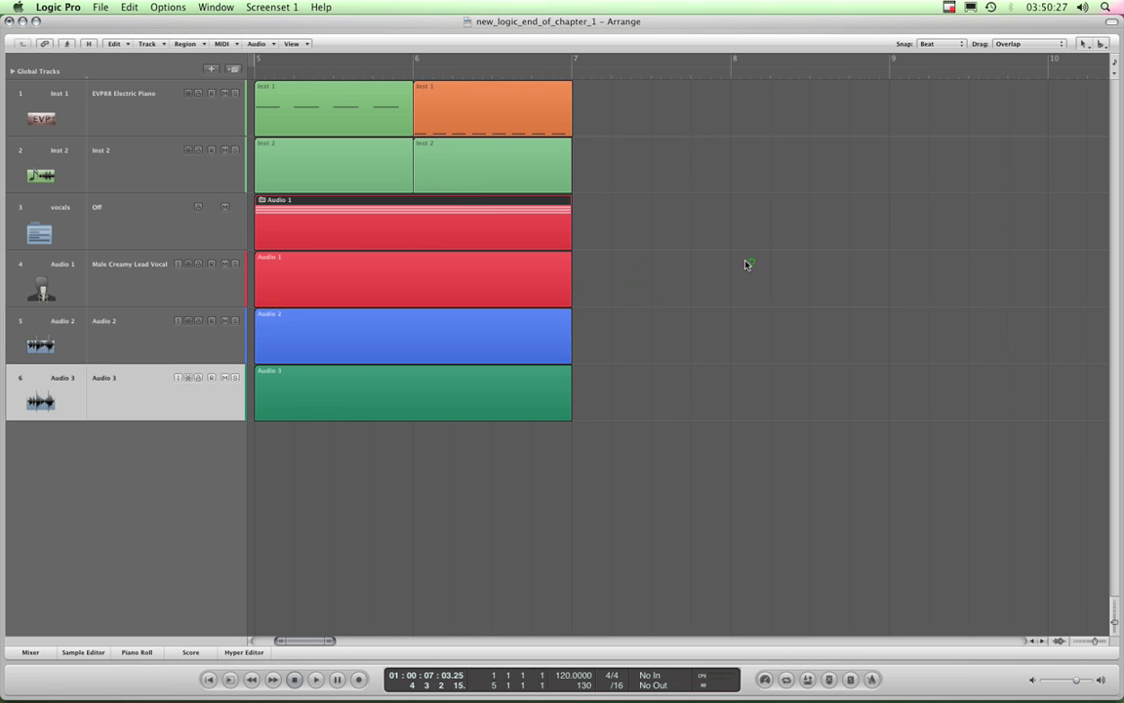
left_click_drag(615, 288, 404, 382)
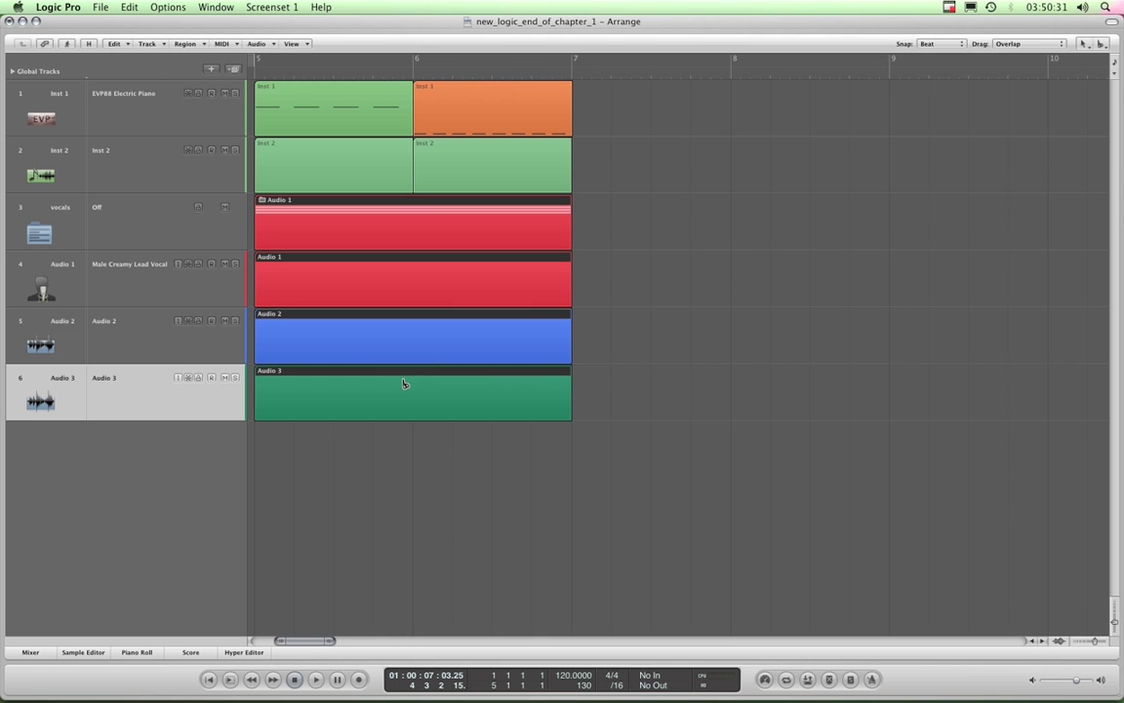
key("super+f")
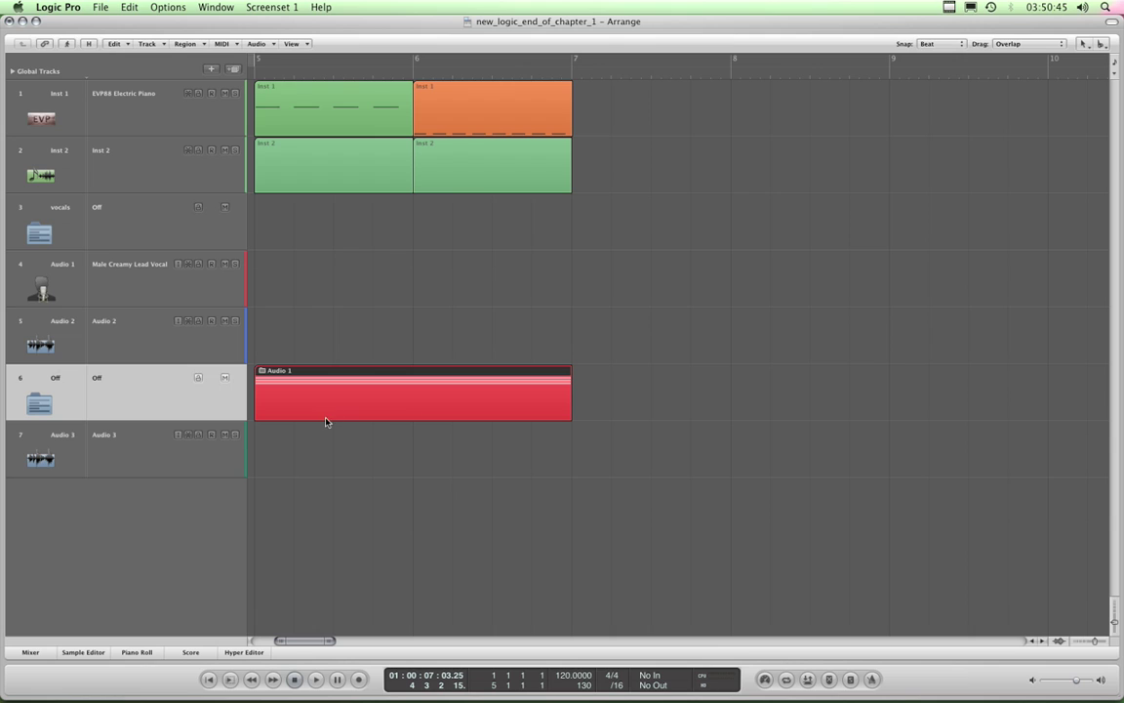
- Unpack the folder region on track 6 back onto the existing audio tracks
left_click(294, 232)
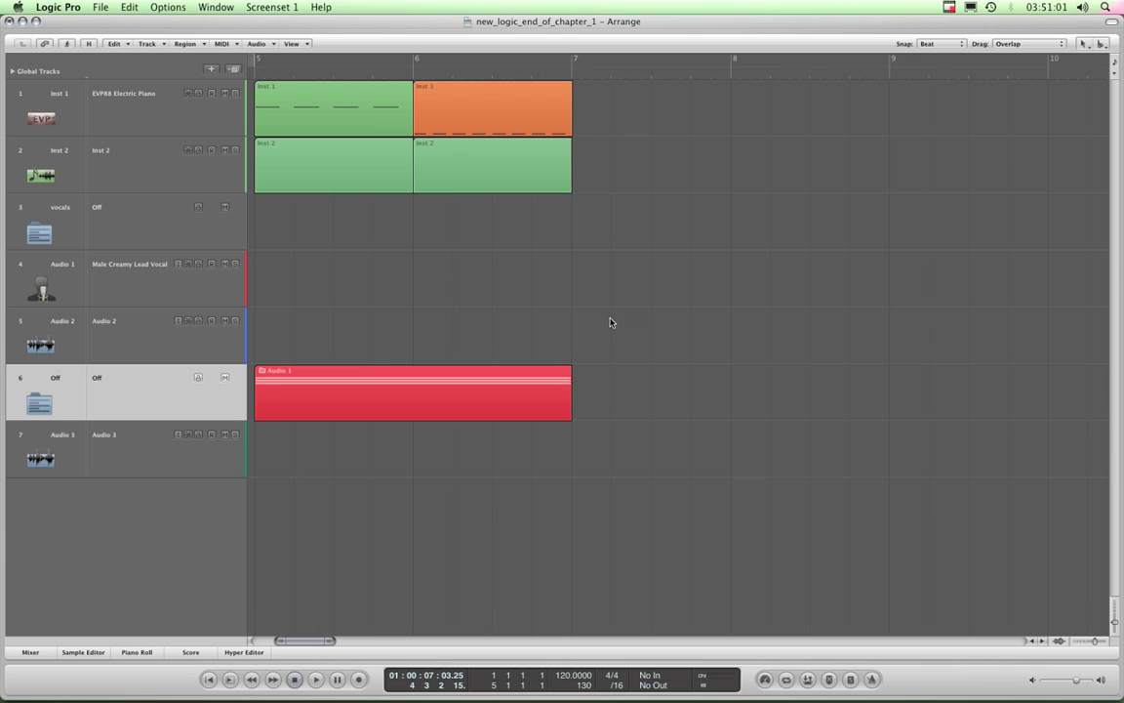
left_click(512, 418)
key("super+u")
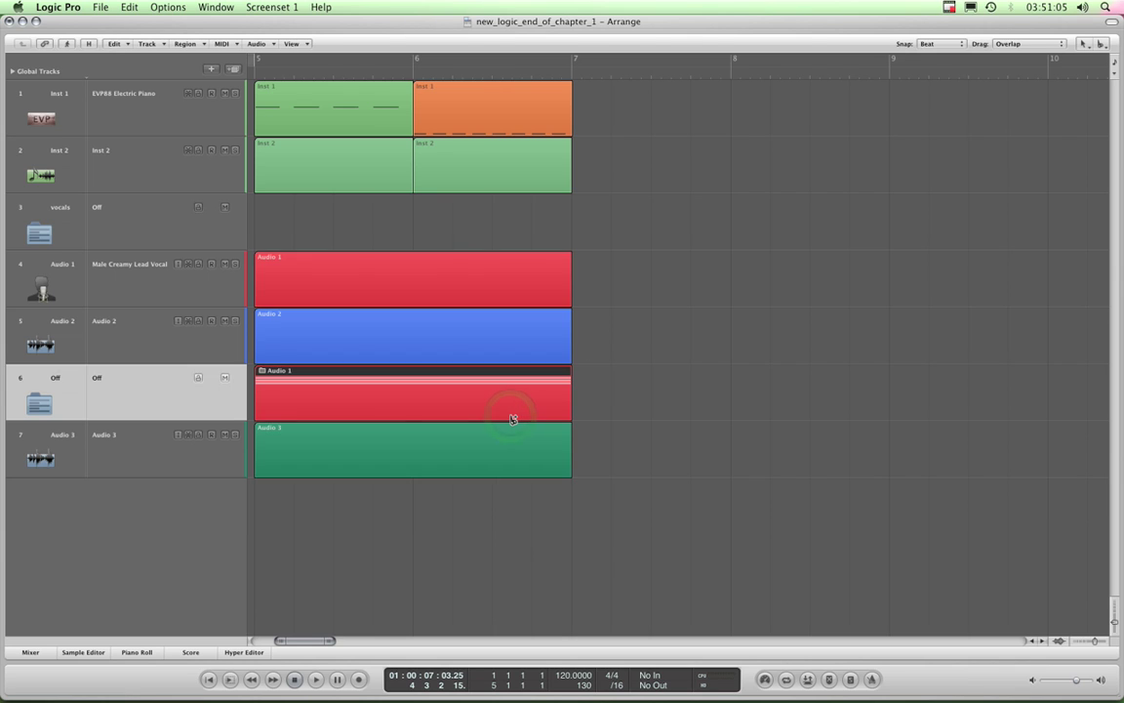
- Delete the unnamed folder track above Audio 3 and the vocals folder track, then clear the selection
left_click(108, 391)
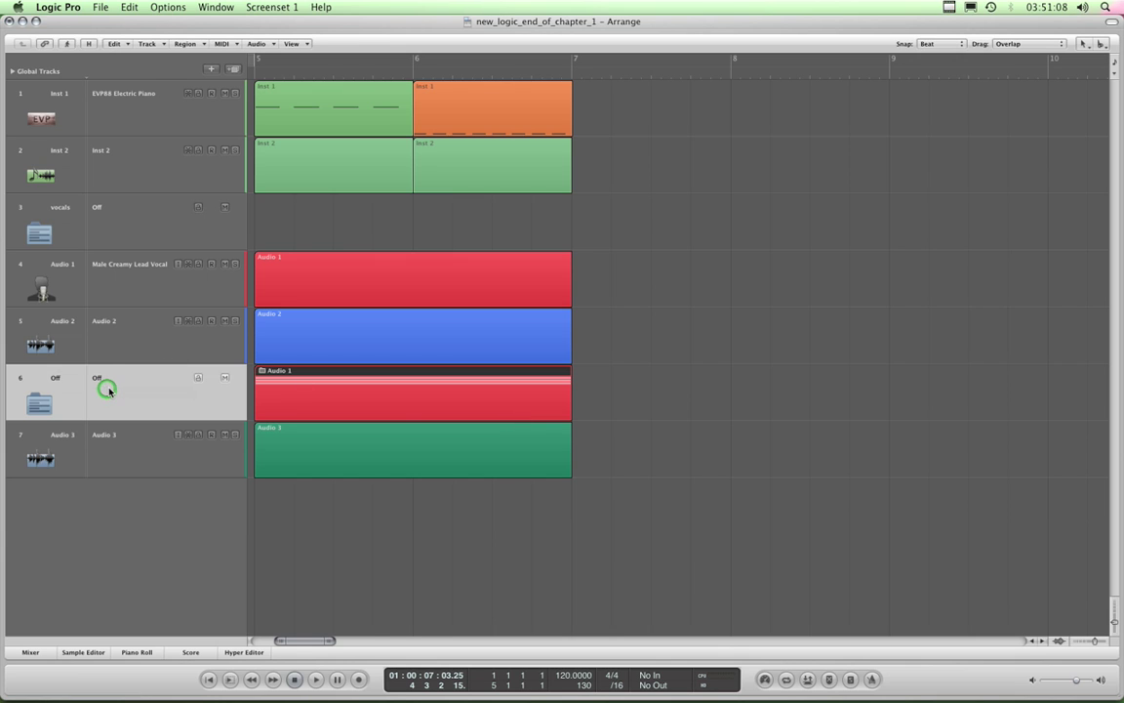
left_click(158, 44)
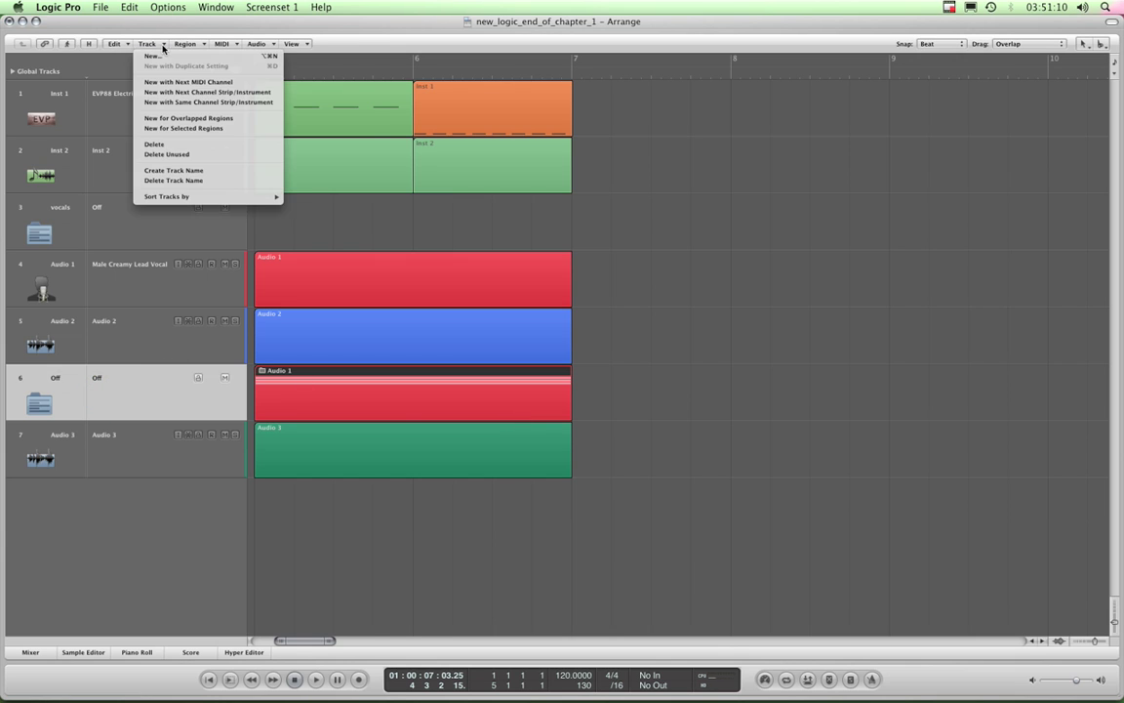
left_click(162, 146)
left_click(112, 200)
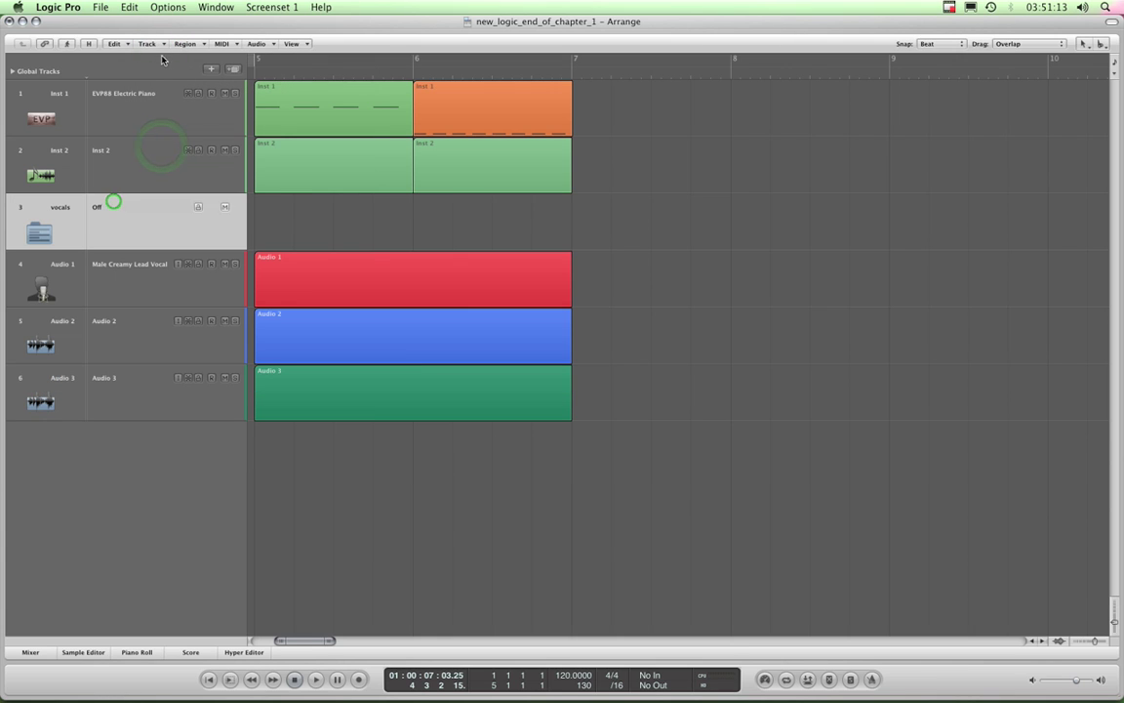
left_click(148, 44)
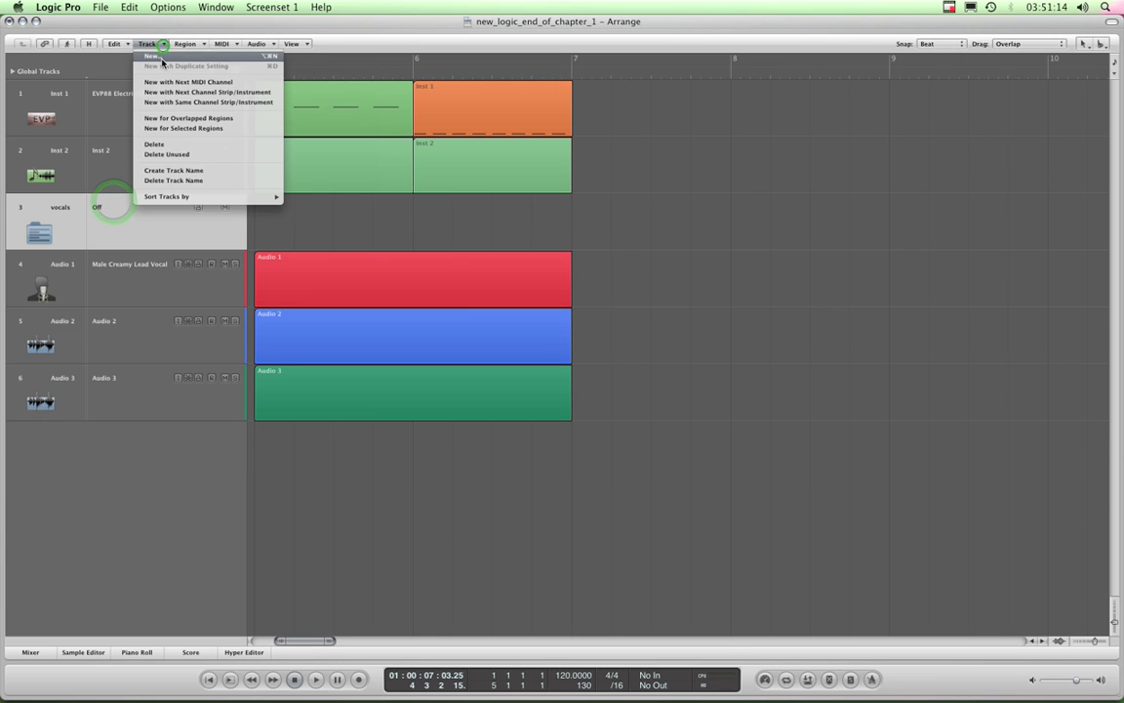
left_click(162, 145)
left_click(590, 237)
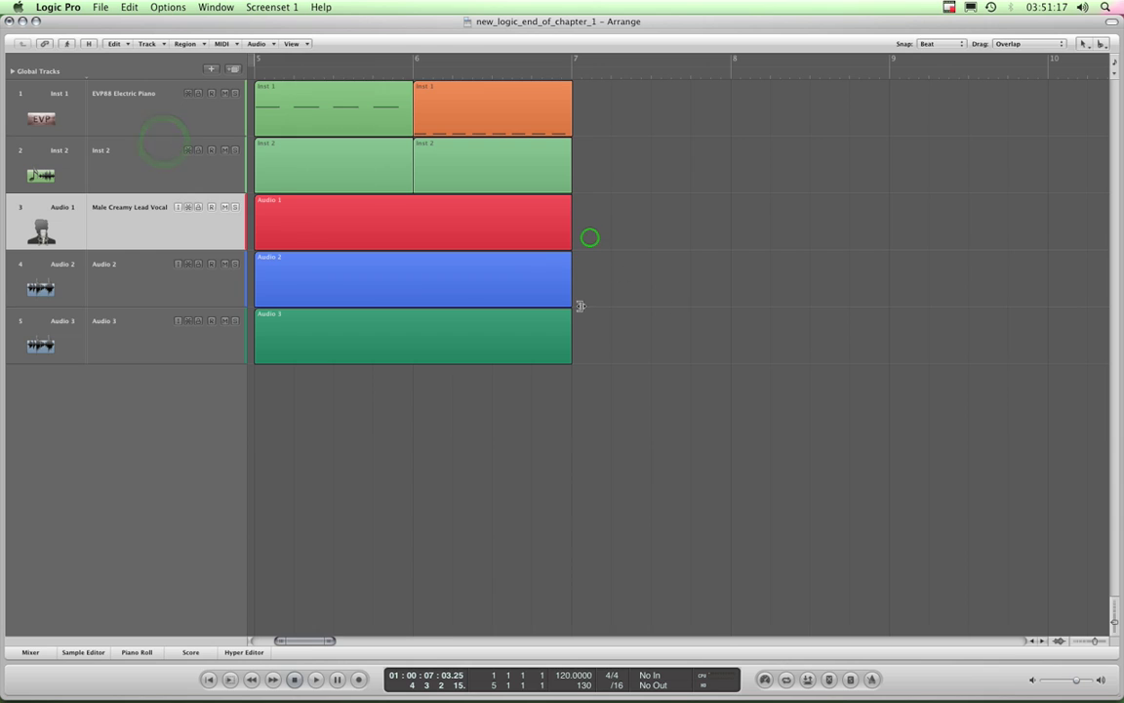
- Pack the Audio 1, Audio 2 and Audio 3 regions into a fresh folder track beneath Inst 2
left_click_drag(321, 641, 313, 643)
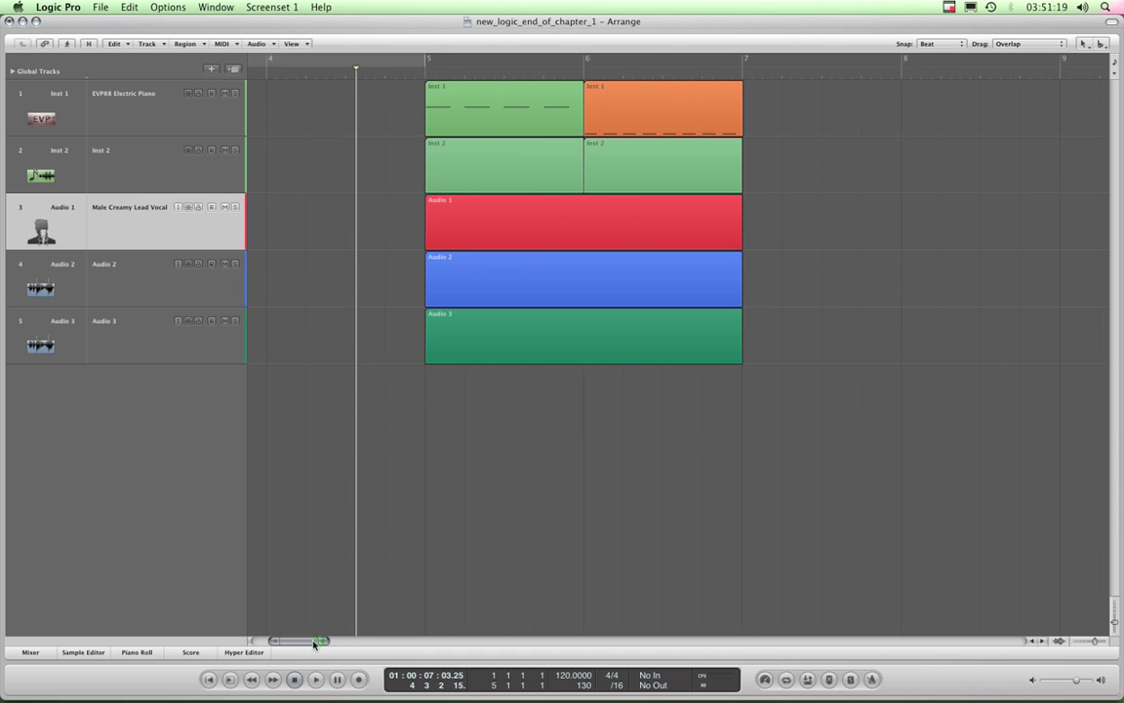
left_click_drag(785, 227, 471, 337)
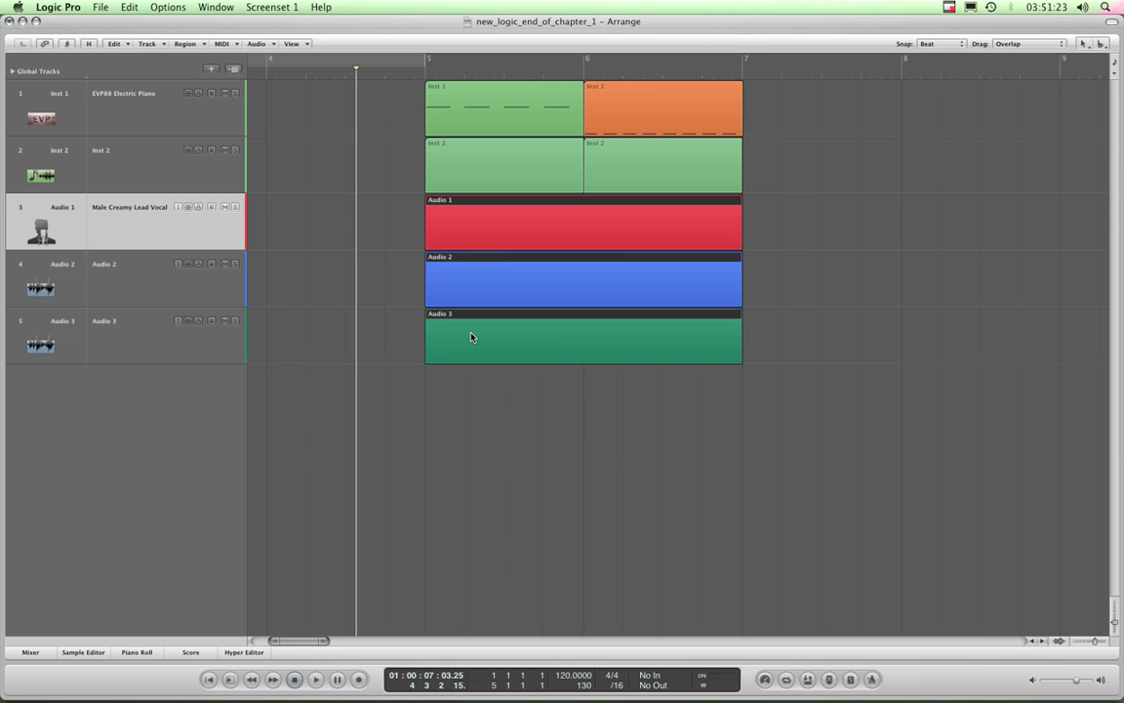
key("super+f")
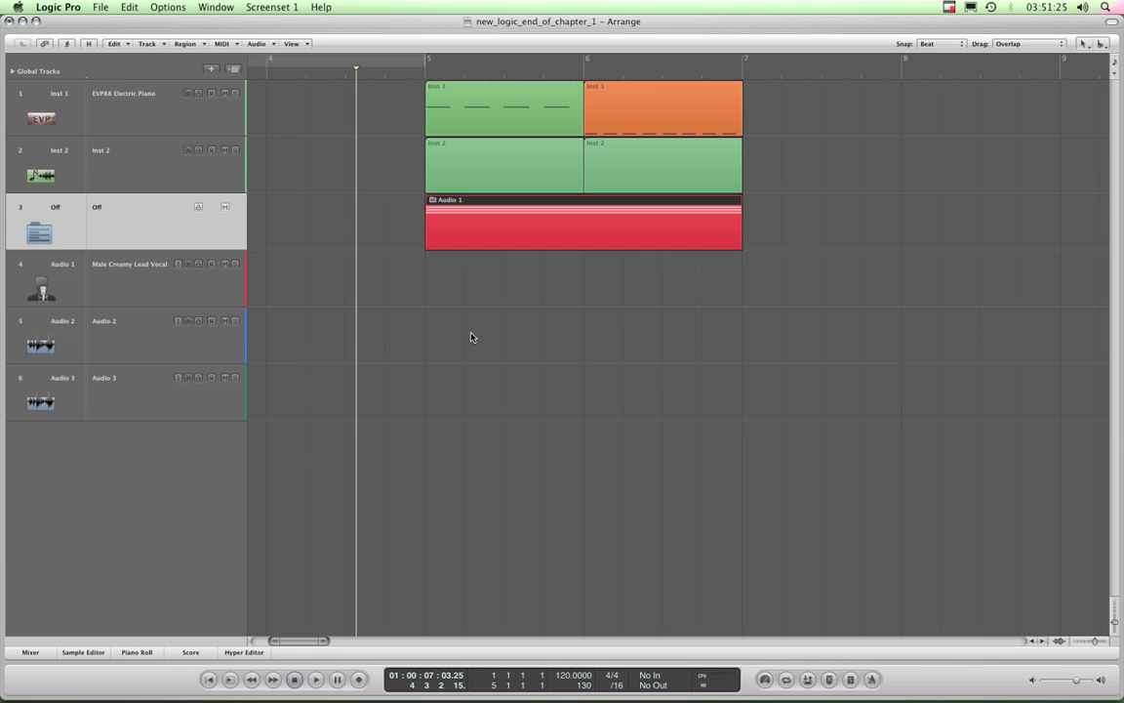
- Open the new folder to check its three audio regions, return to the main arrangement, and select the folder region
double_click(562, 226)
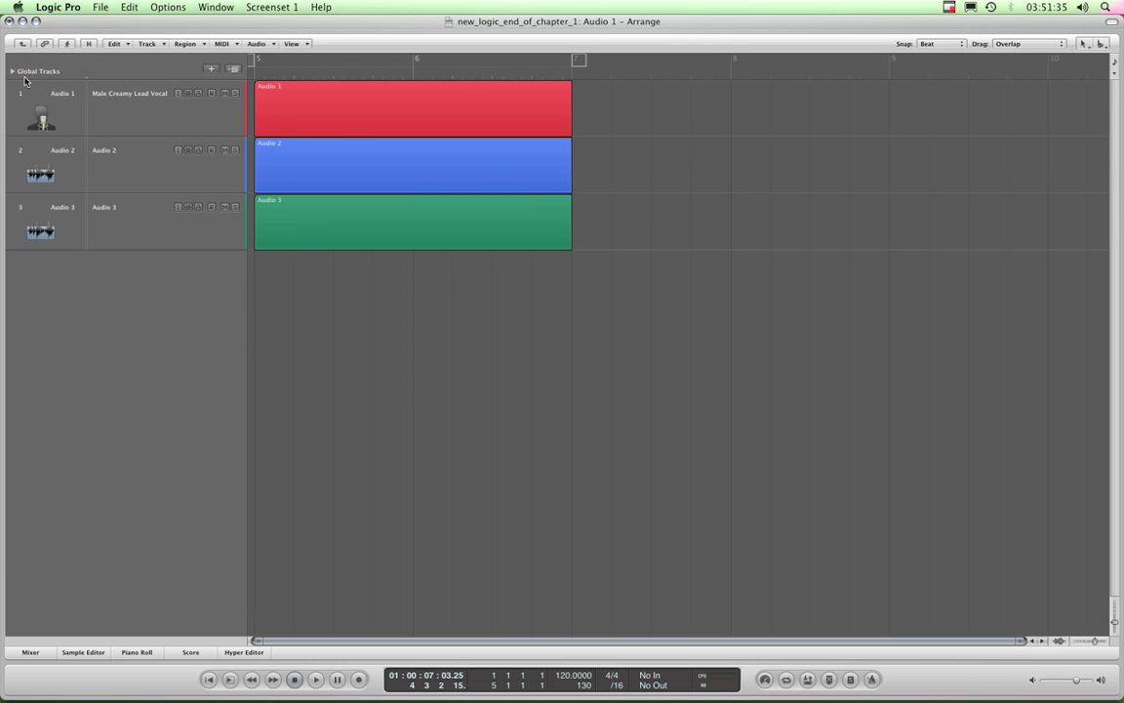
left_click(21, 44)
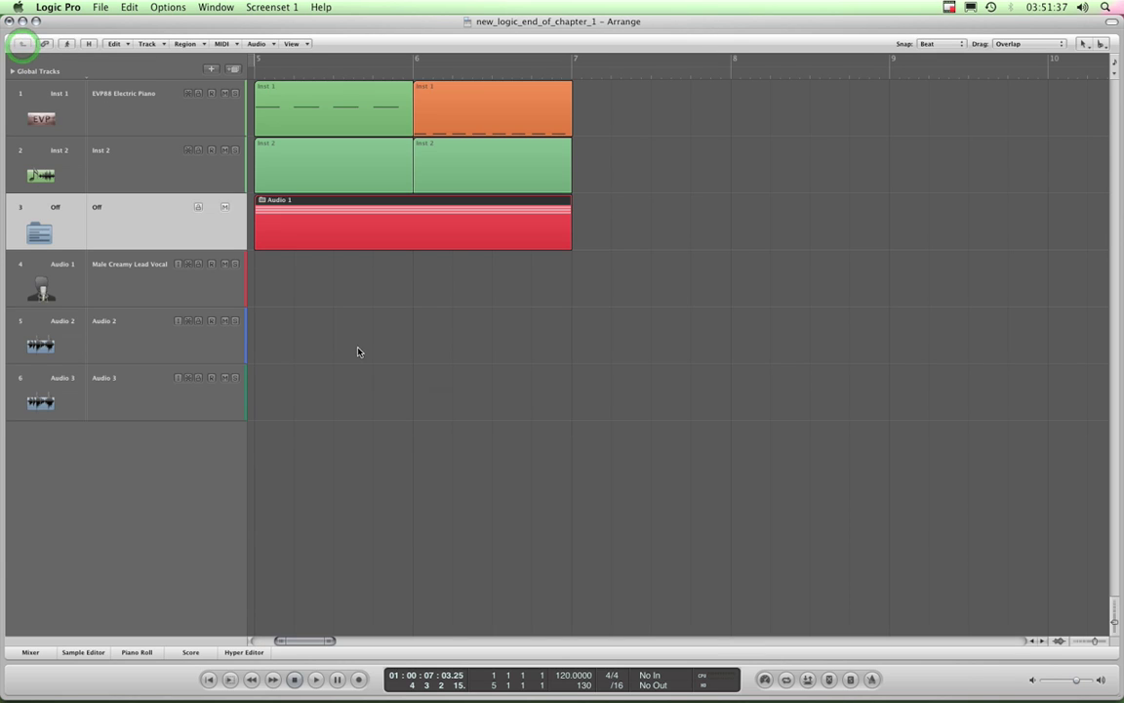
left_click(296, 209)
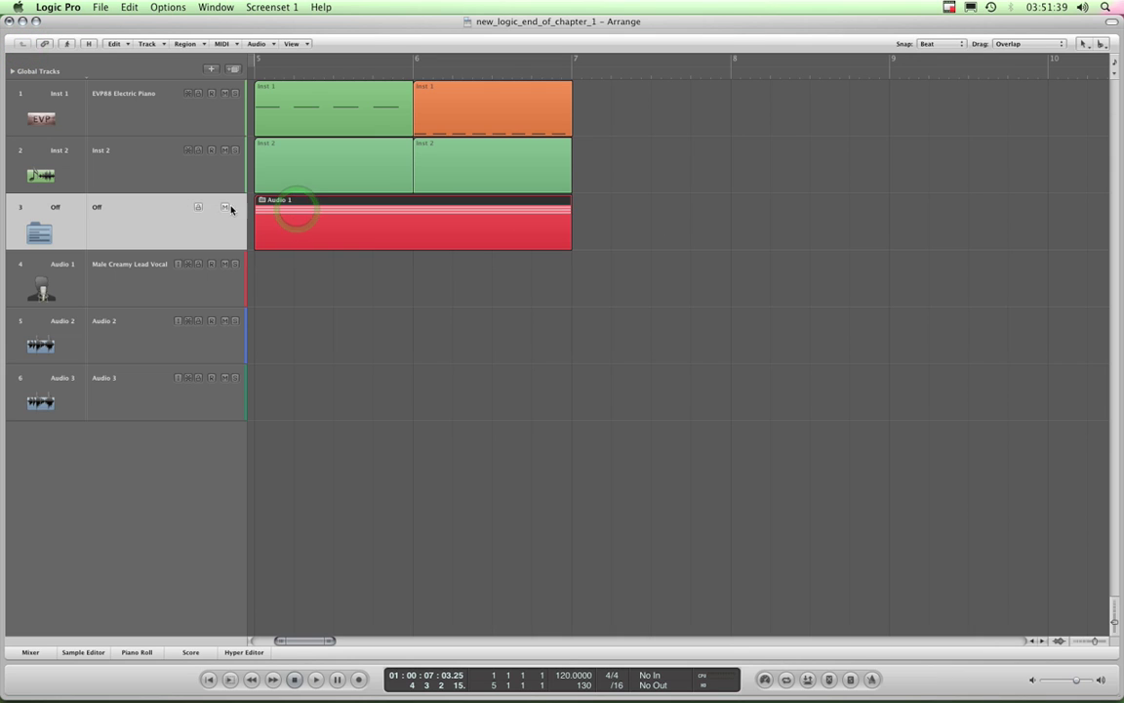
left_click(226, 208)
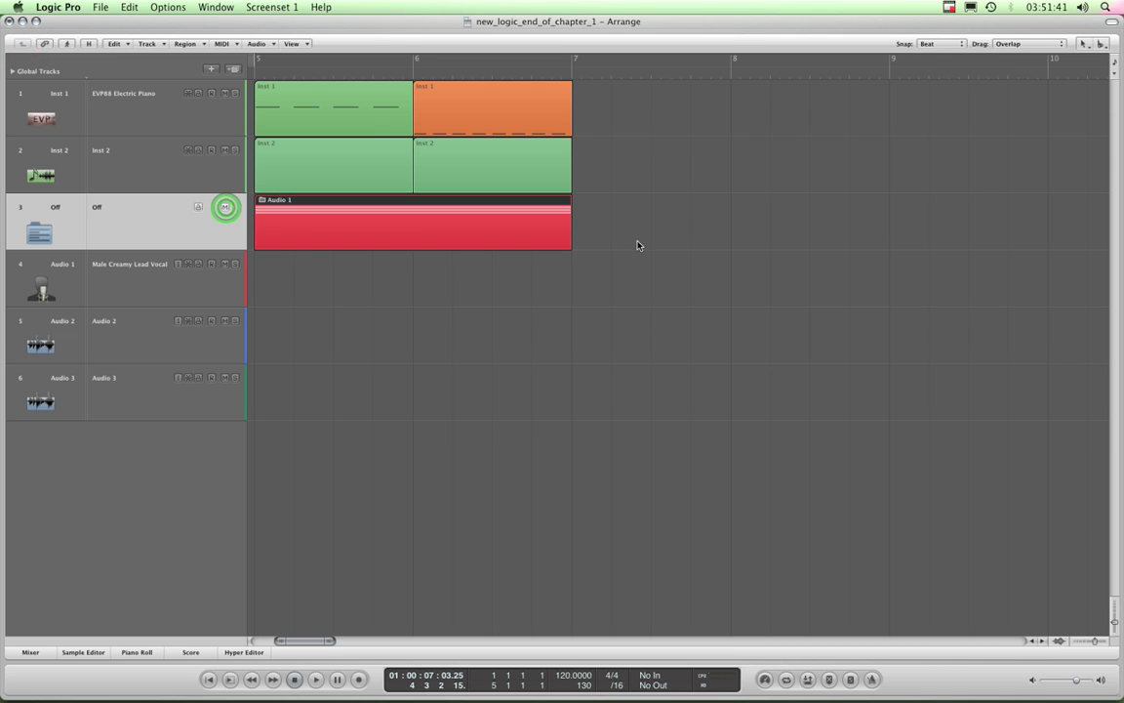
- Go through the emptied Audio 1, Audio 2 and Audio 3 tracks beneath the folder track
left_click(137, 289)
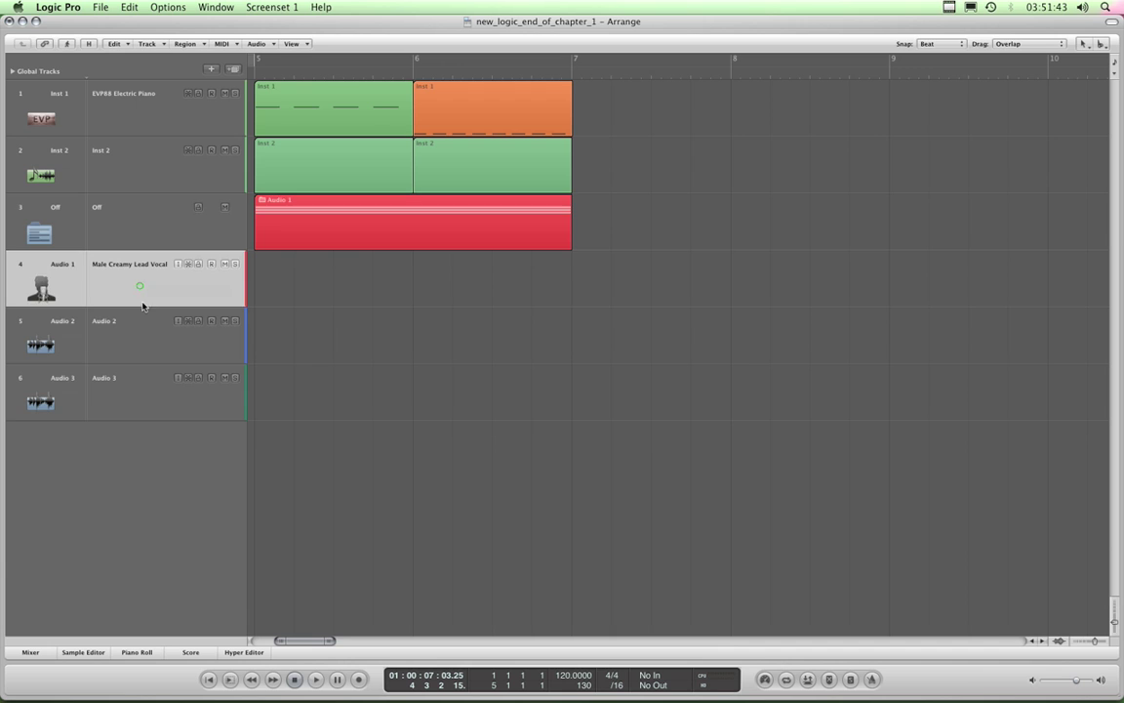
left_click(137, 336)
left_click(137, 386)
left_click(135, 327)
left_click(136, 294)
left_click(137, 343)
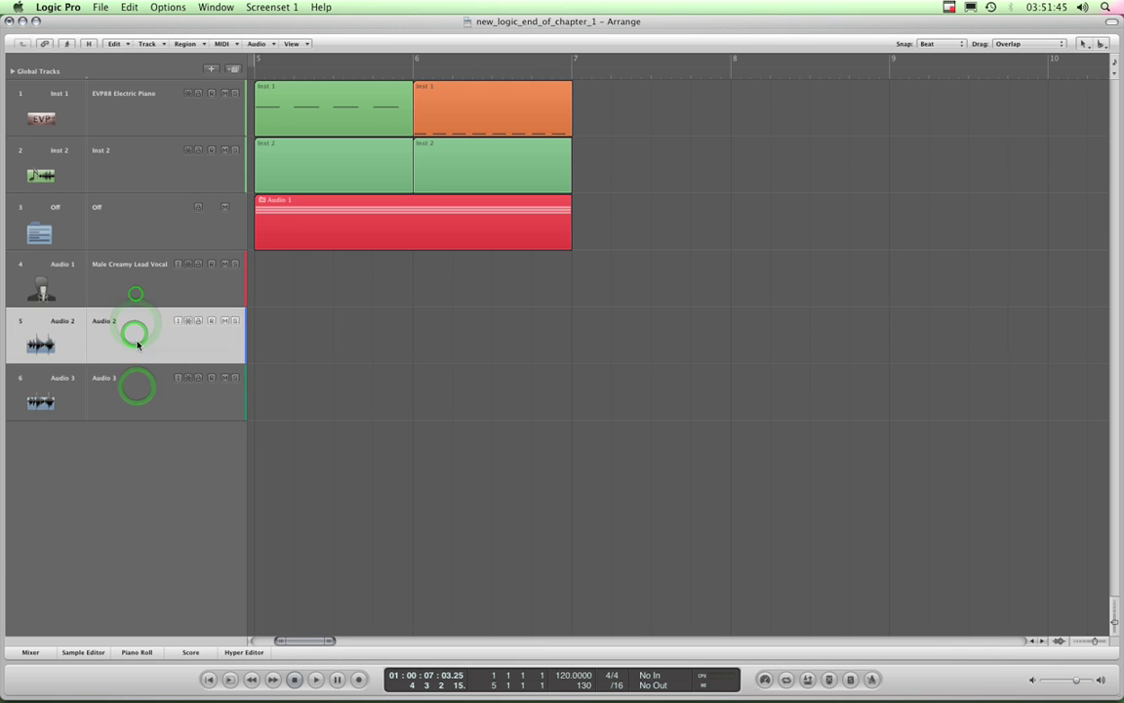
left_click(137, 375)
left_click(135, 360)
left_click(121, 277)
left_click(136, 385)
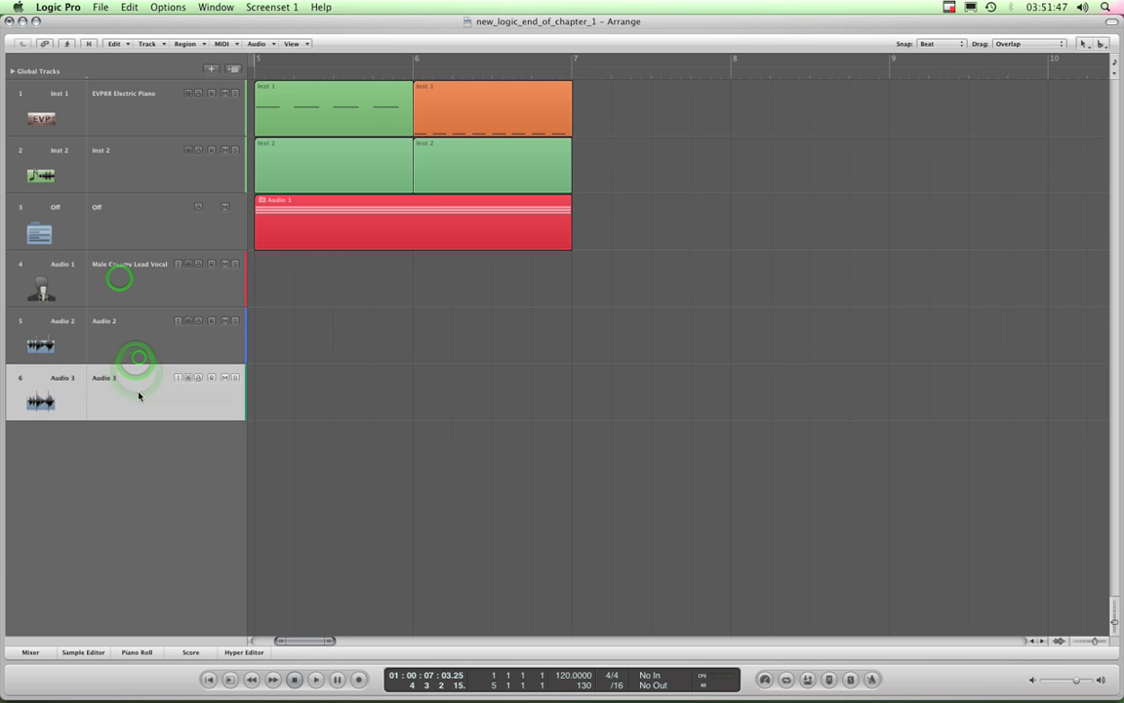
left_click(137, 352)
left_click(137, 293)
left_click(136, 337)
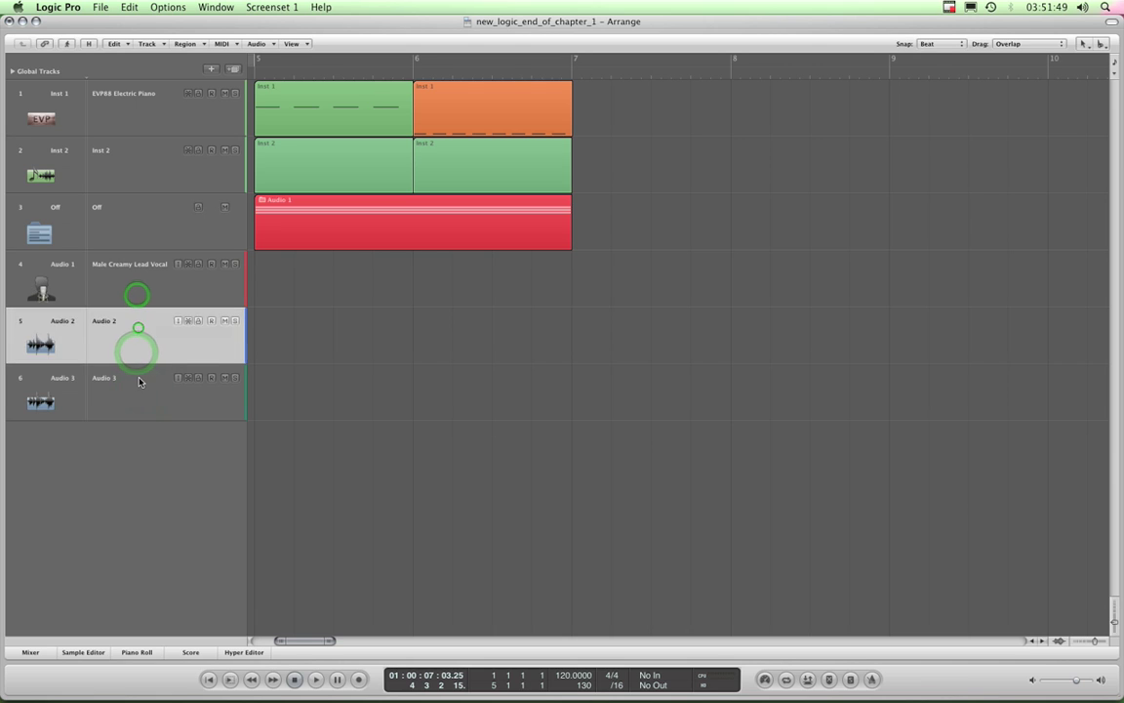
left_click(138, 380)
left_click(136, 342)
left_click(140, 276)
- Compare the folder region with the empty audio tracks below it, ending with the folder region selected
left_click(330, 231)
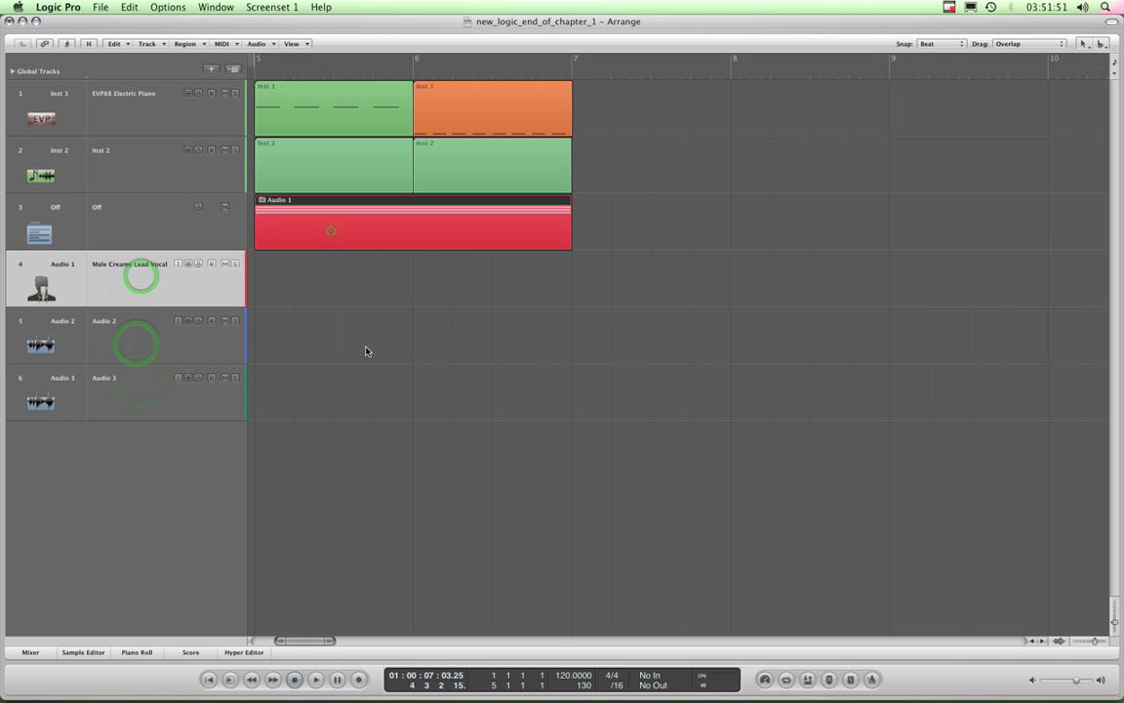
left_click(380, 226)
left_click(139, 339)
left_click(139, 383)
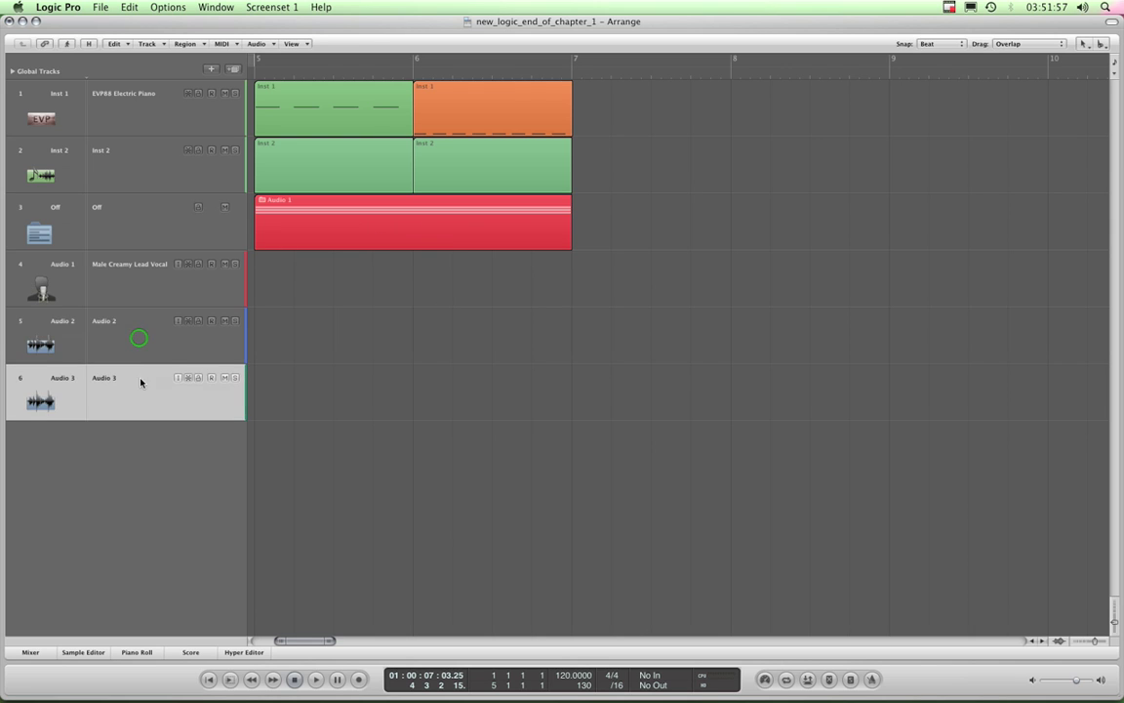
left_click(138, 334)
left_click(131, 283)
left_click(330, 232)
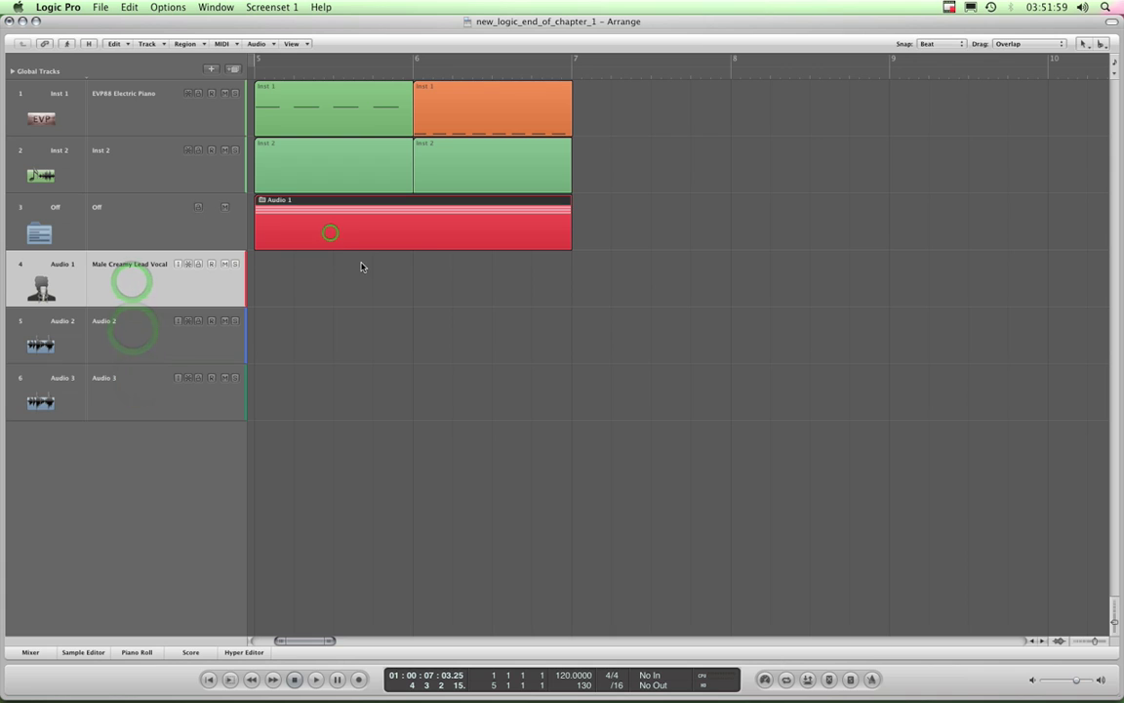
- Select the folder track with its region and unpack the folder onto newly created audio tracks
left_click(195, 237)
left_click(413, 222)
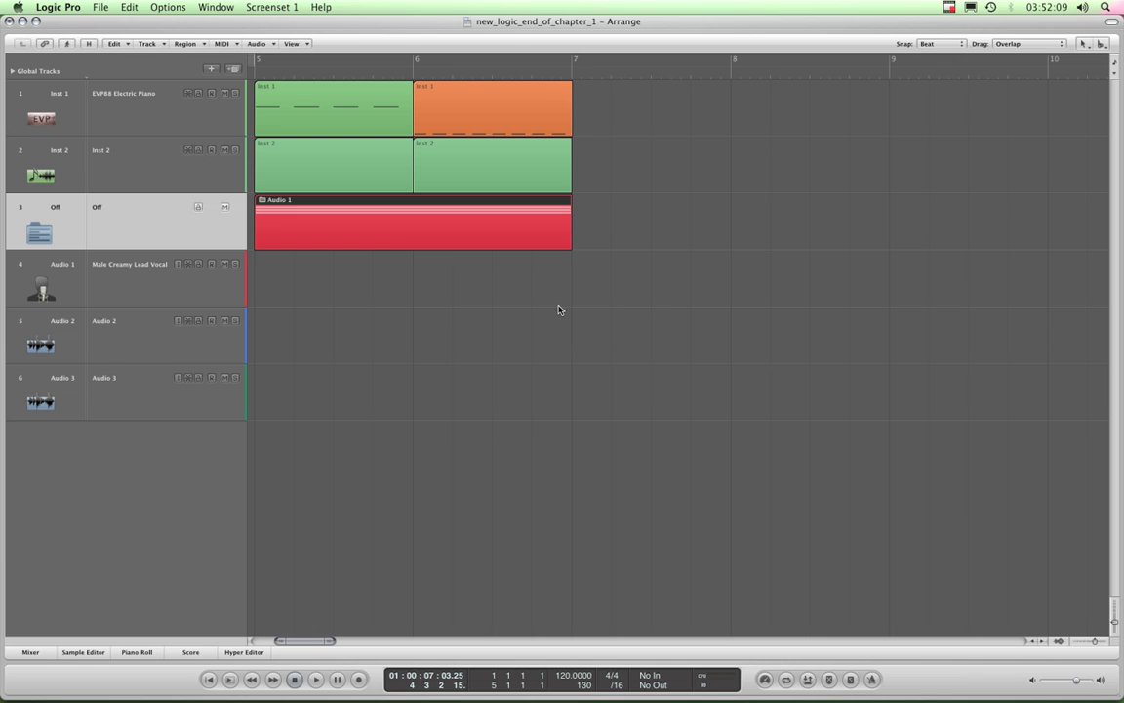
key("super+u")
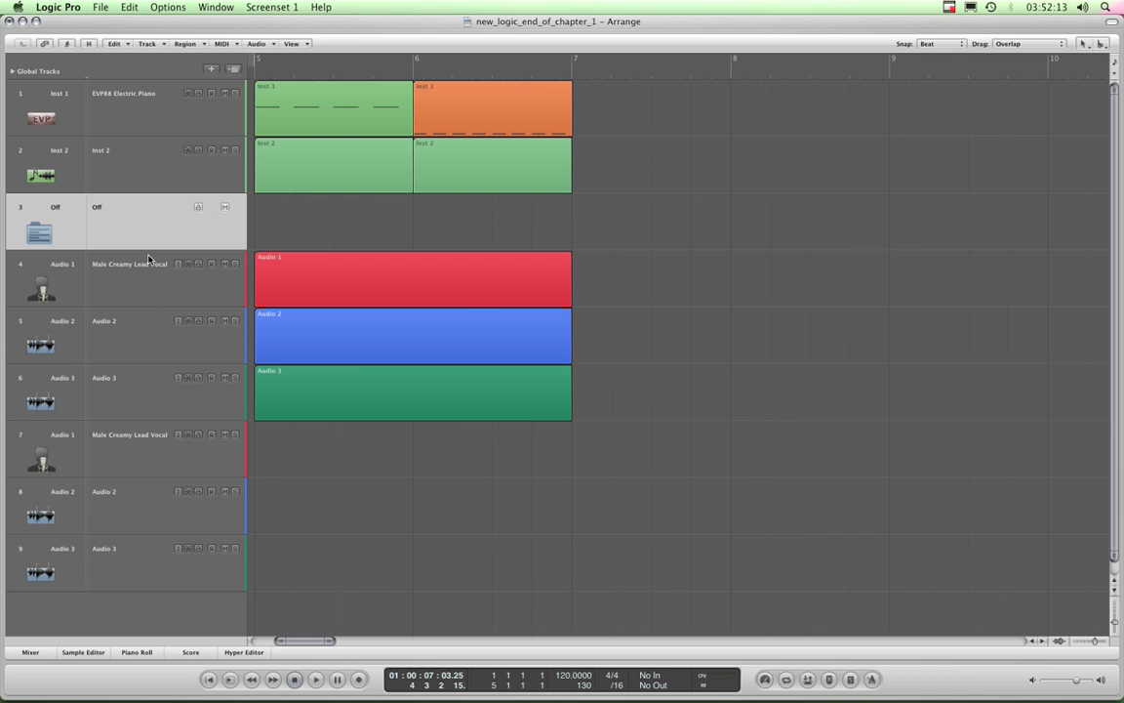
- Go through the leftover empty Audio 1, Audio 2 and Audio 3 tracks beneath the unpacked audio tracks
left_click(147, 452)
left_click(146, 492)
left_click(144, 553)
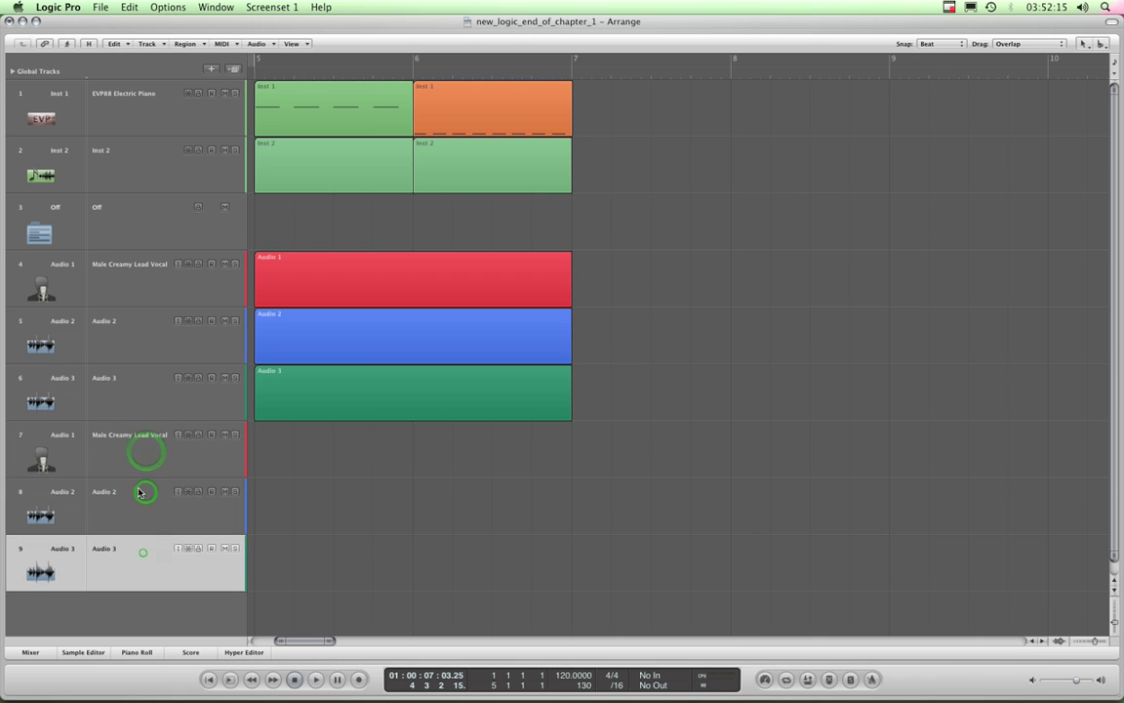
left_click(145, 473)
left_click(144, 501)
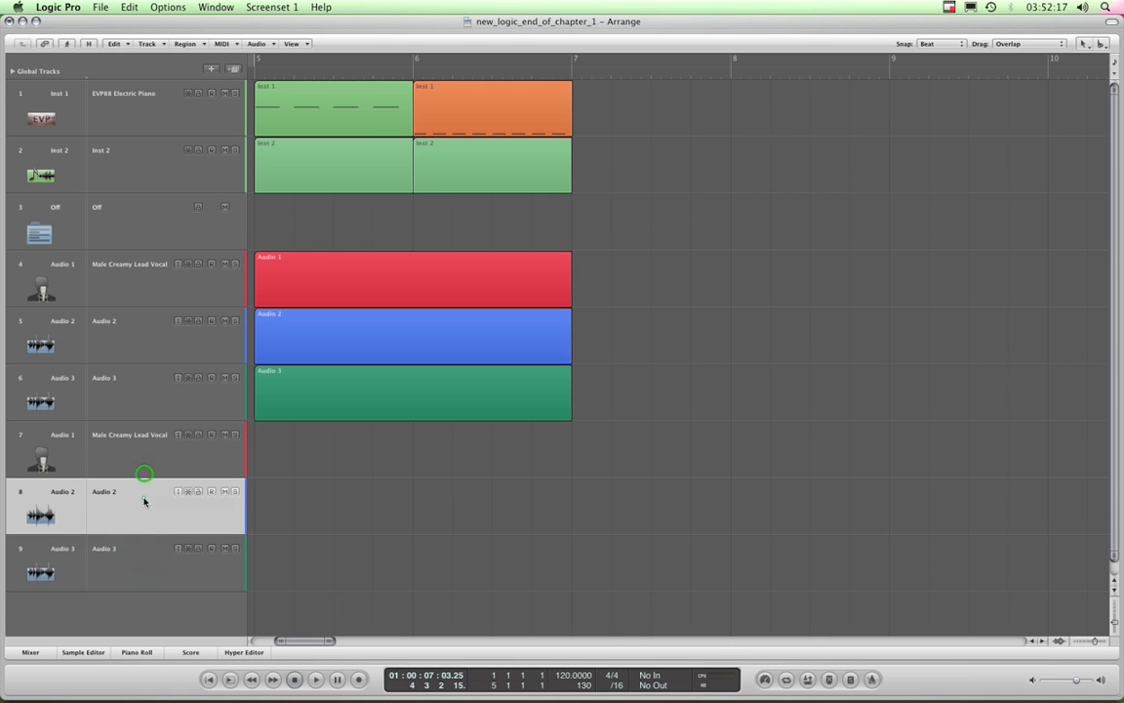
left_click(142, 545)
left_click(141, 511)
left_click(137, 470)
left_click(142, 527)
left_click(142, 545)
left_click(133, 500)
left_click(142, 467)
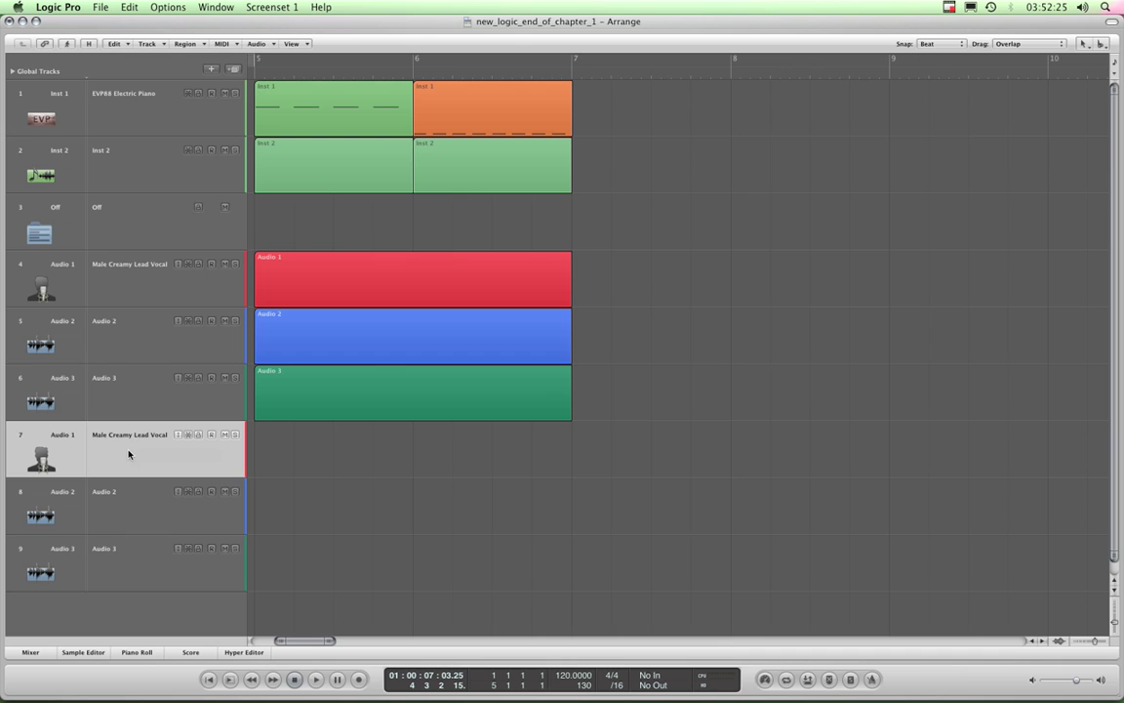
- Delete all unused tracks, and remove the remaining empty Audio 1 track
left_click(159, 45)
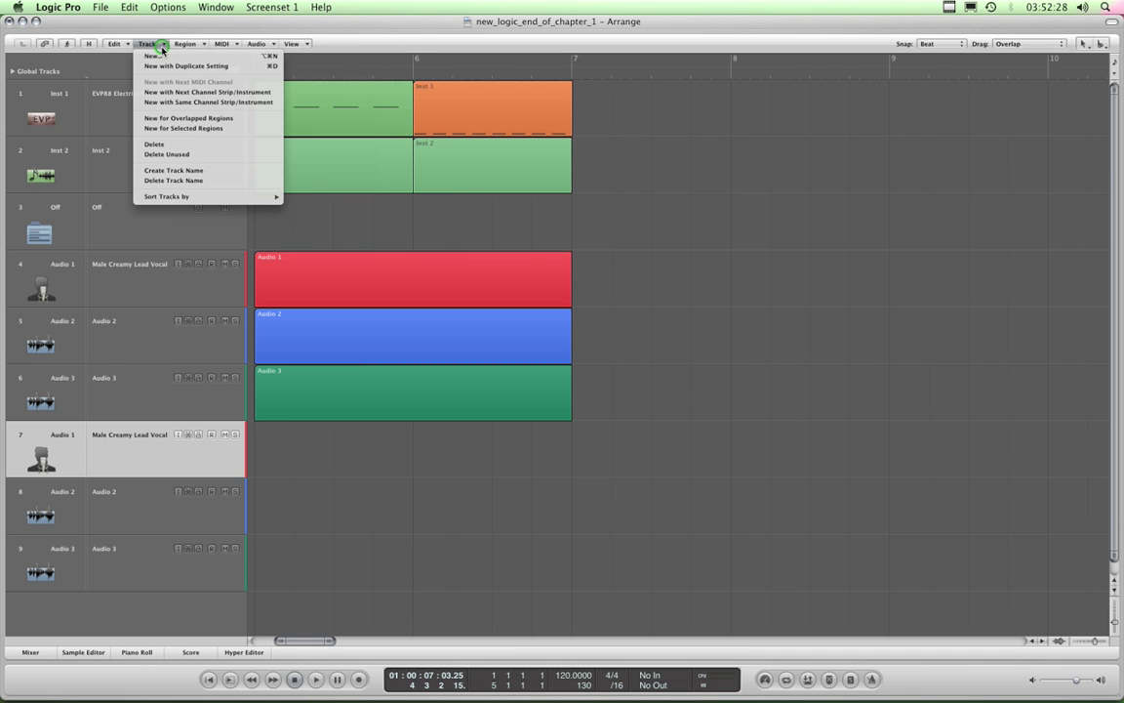
left_click(180, 156)
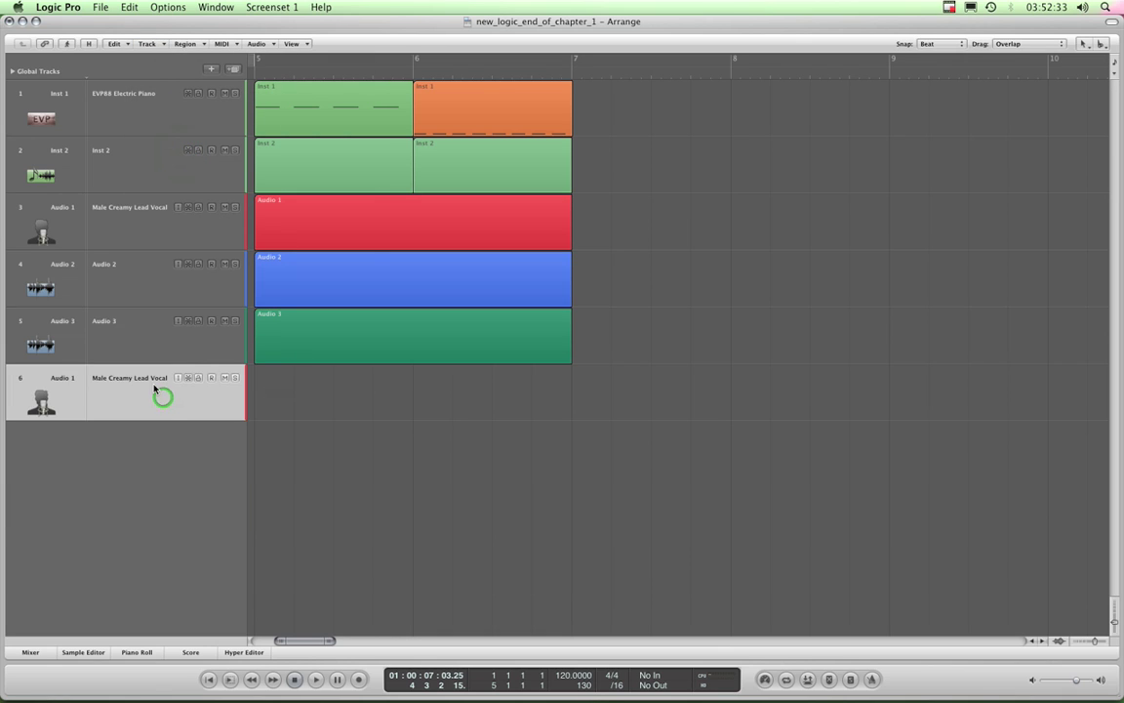
left_click(125, 387)
left_click(146, 43)
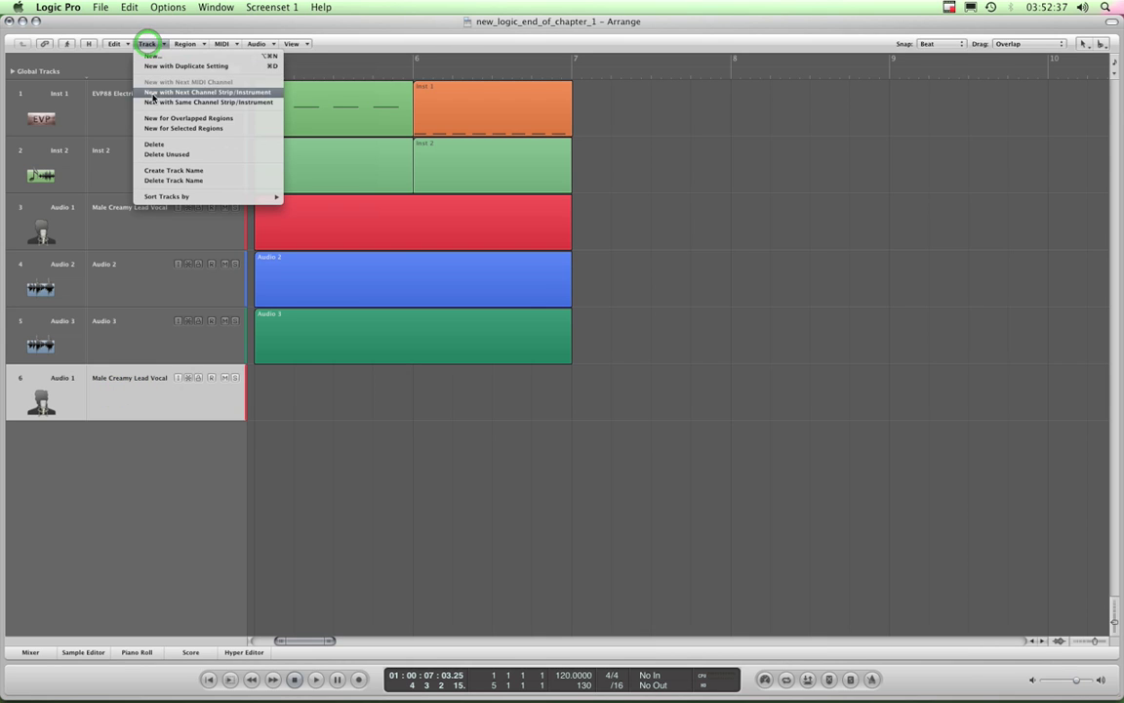
left_click(156, 144)
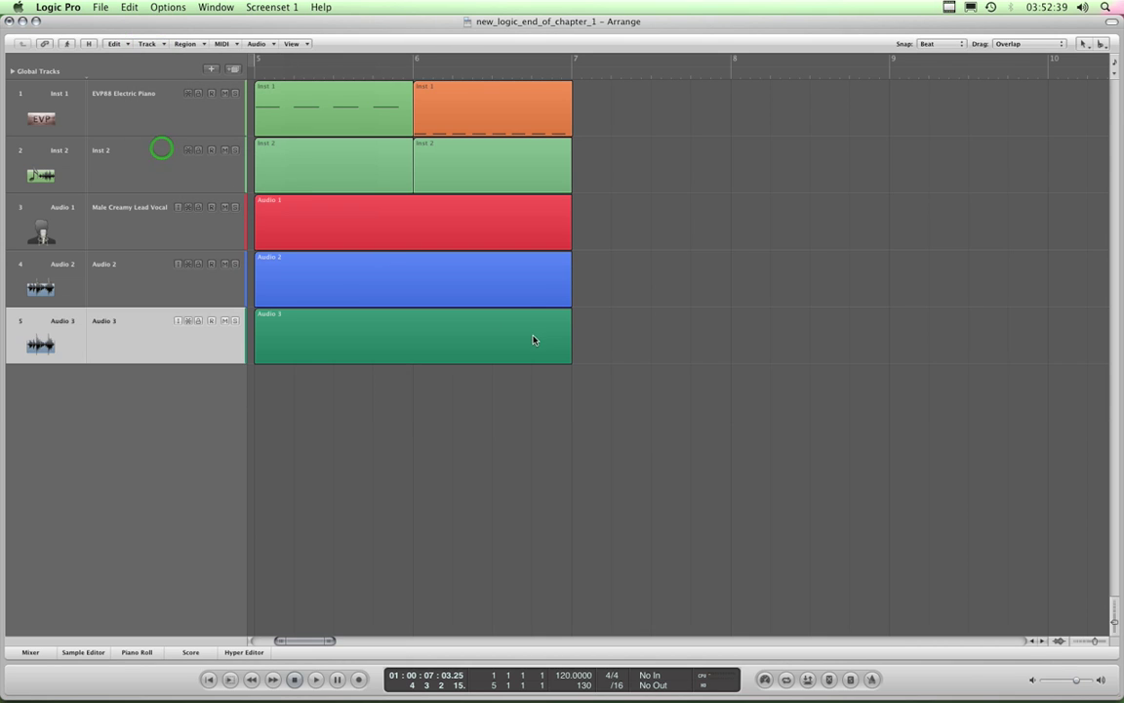
- Check the Audio 1, Audio 2 and Audio 3 tracks and their regions one after another
left_click(126, 202)
left_click(140, 259)
left_click(134, 316)
left_click(361, 228)
left_click(375, 289)
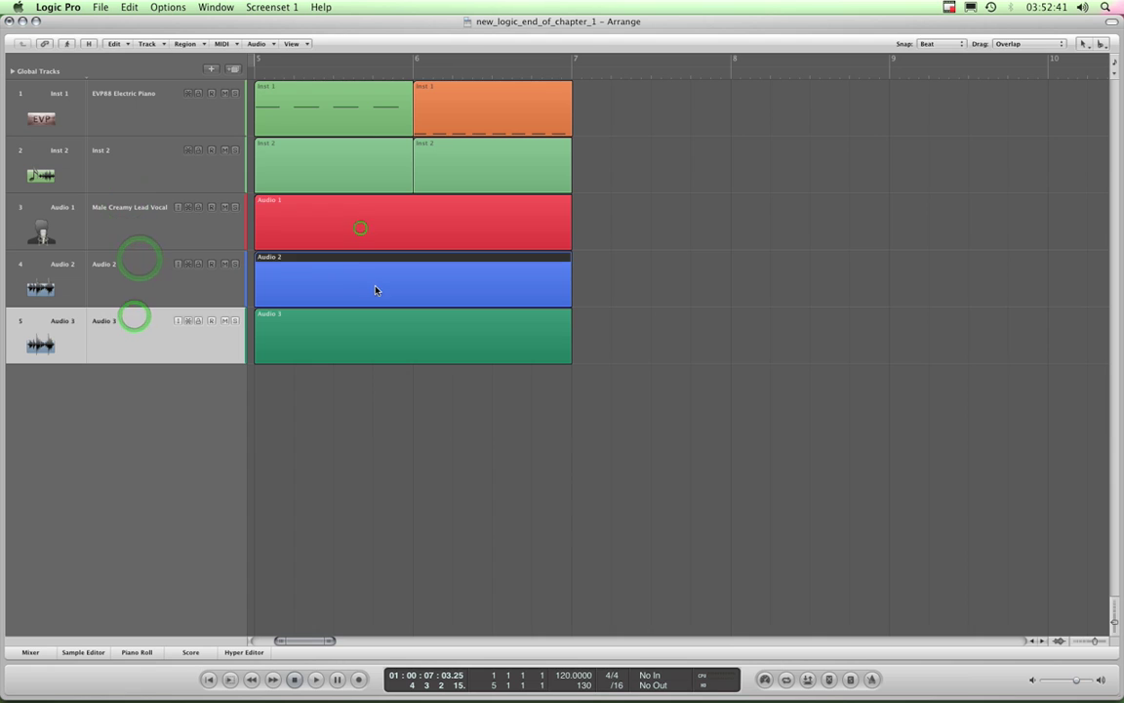
left_click(381, 332)
- Pack all instrument and audio regions into a single folder, and open it briefly to check its contents
left_click_drag(319, 642, 309, 644)
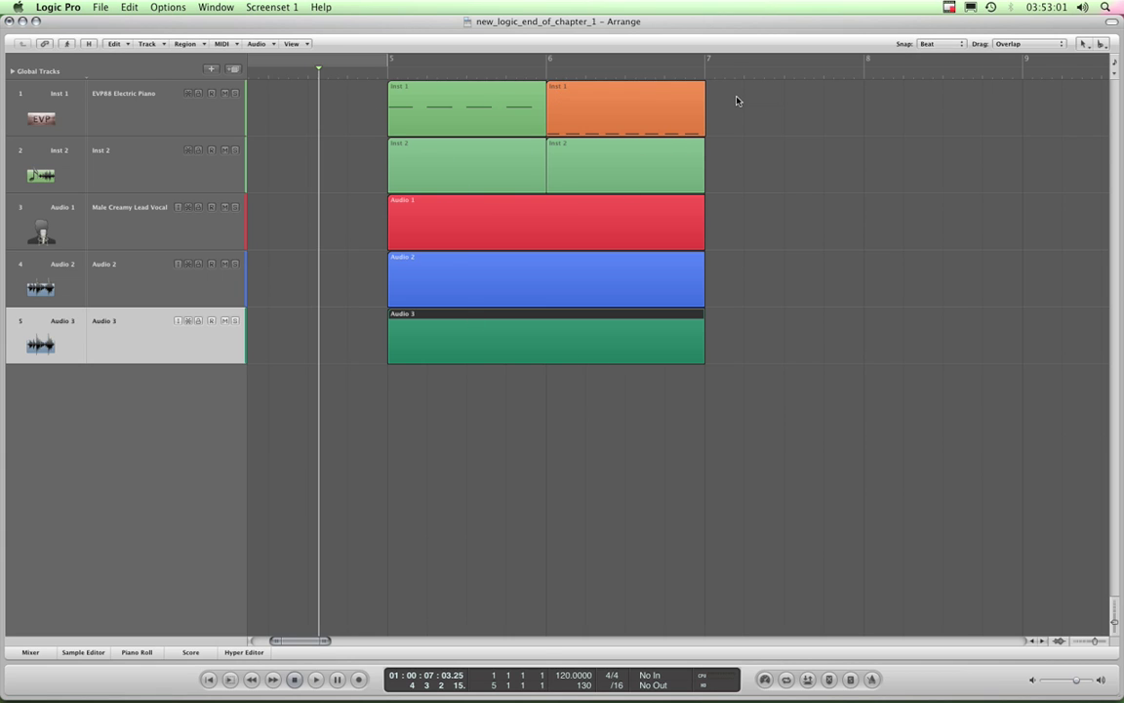
left_click_drag(736, 98, 367, 401)
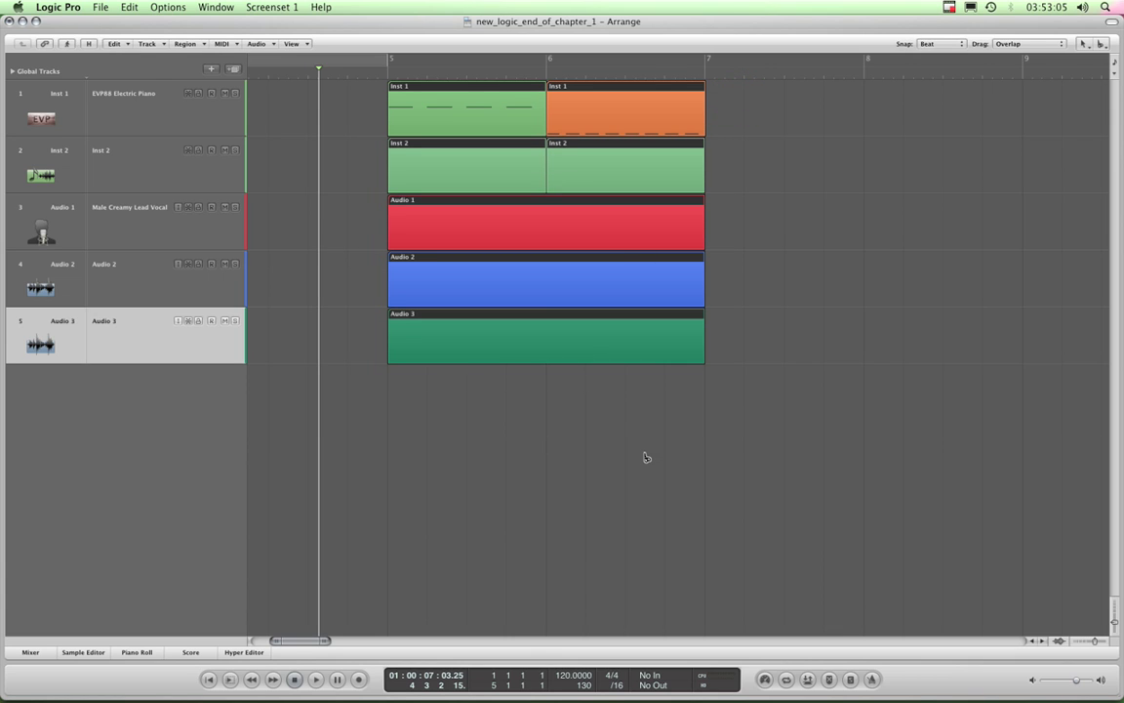
key("super+f")
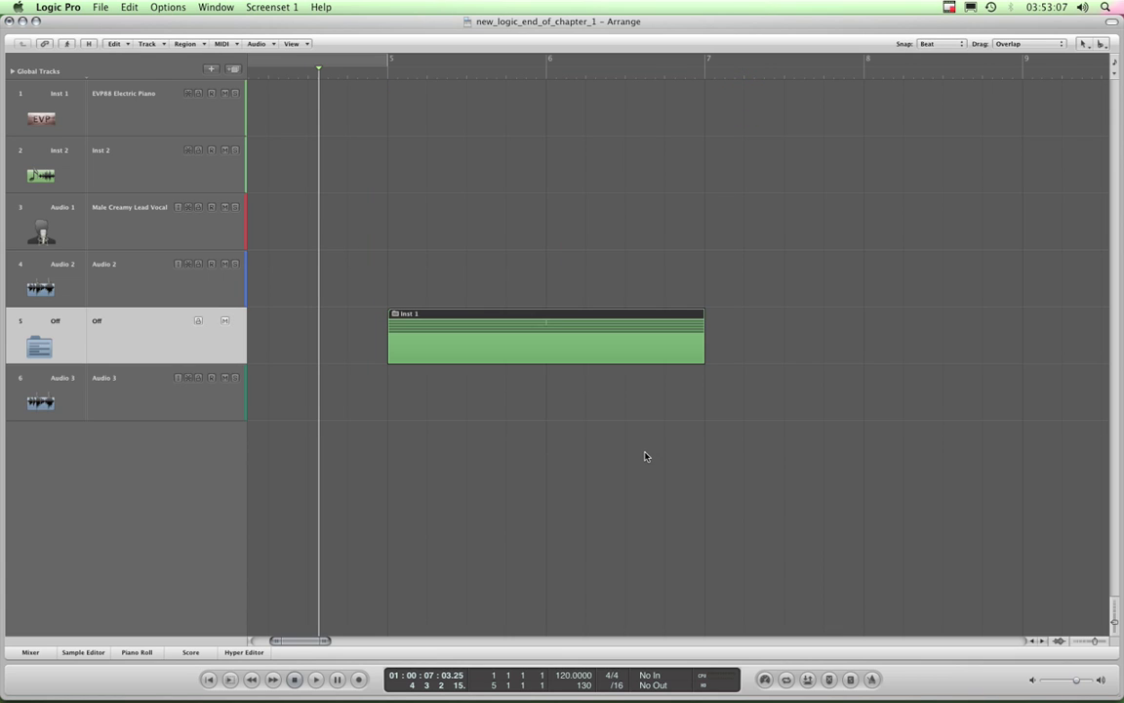
double_click(412, 318)
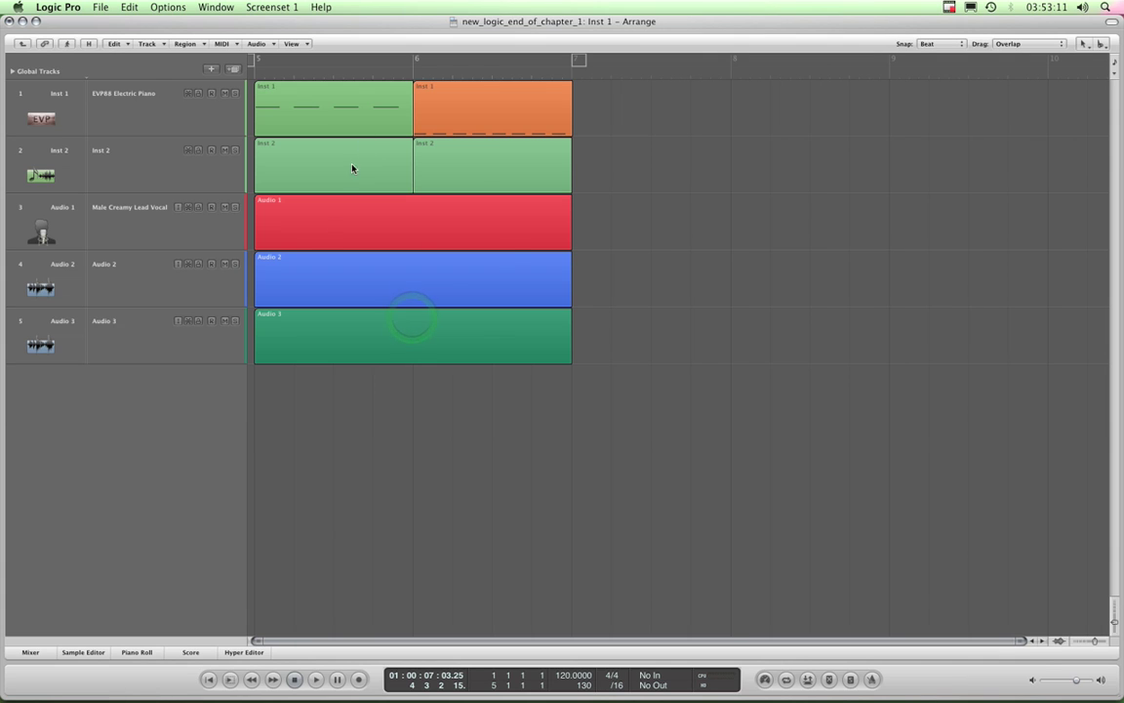
left_click(23, 43)
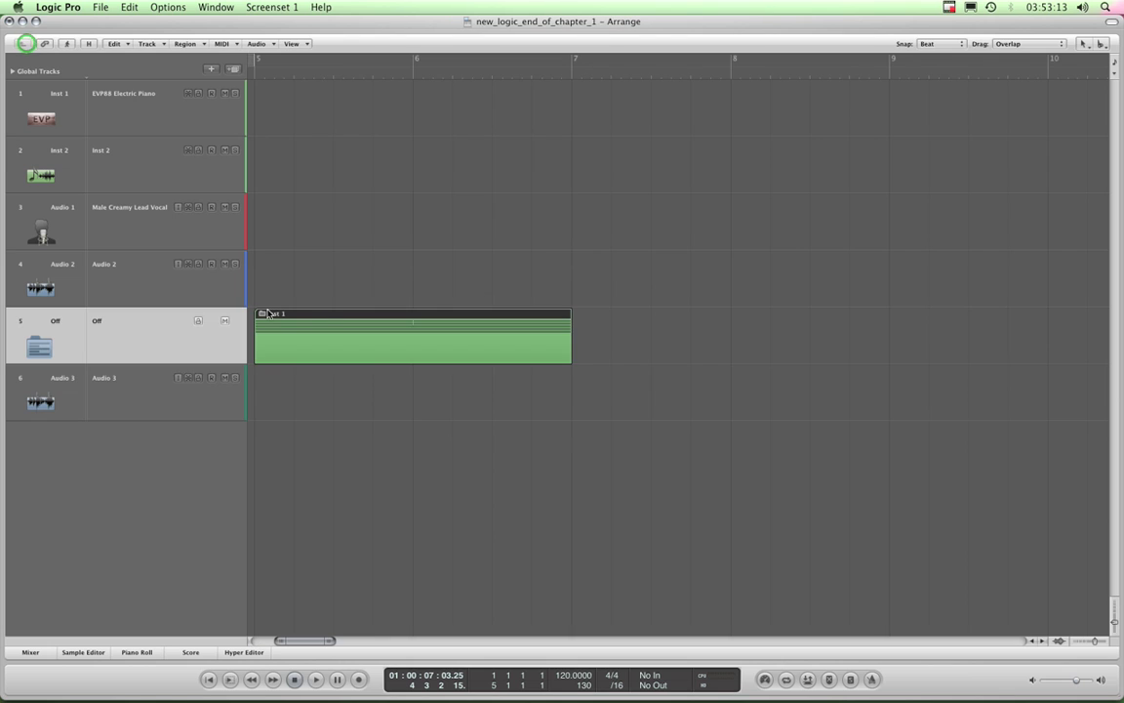
- Show the inspector with the region parameters of the selected folder region
left_click(281, 324)
key("i")
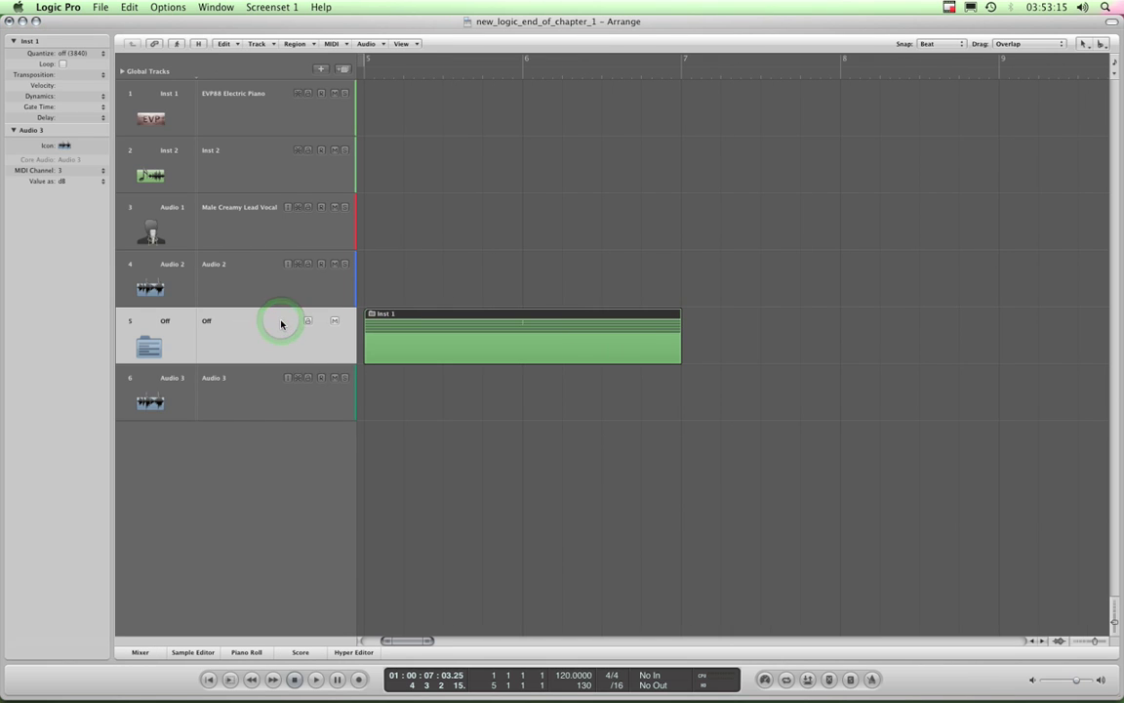
left_click(480, 387)
left_click(426, 323)
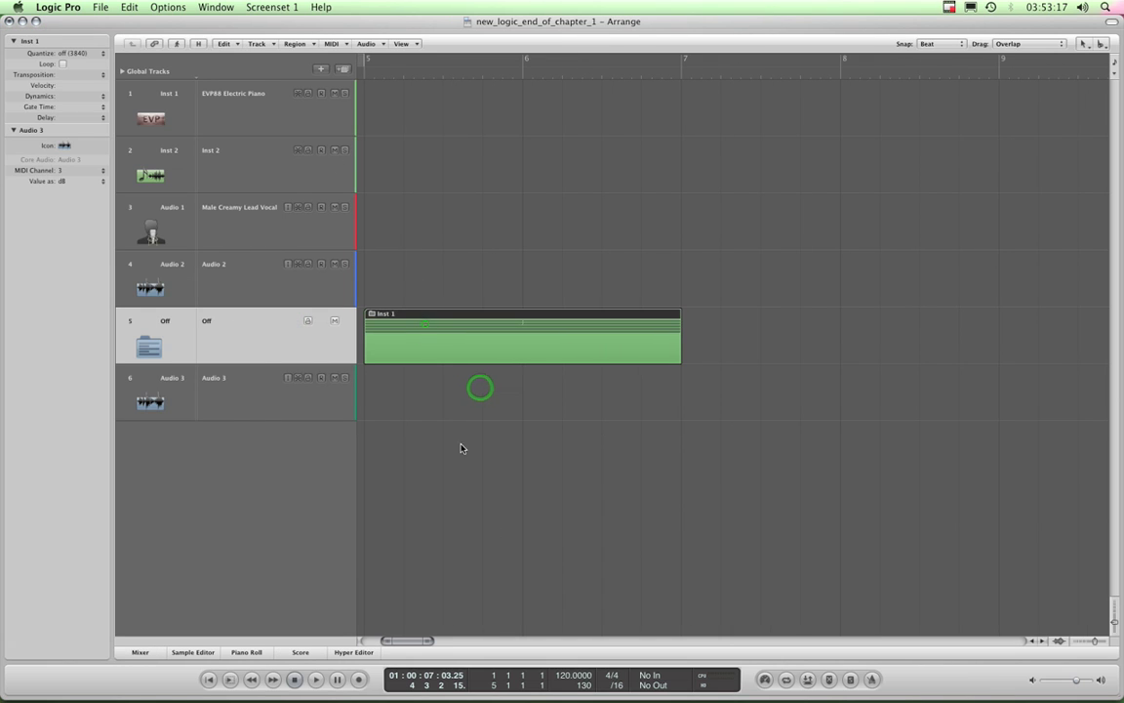
- Try to rename the folder region as verse groove
double_click(33, 42)
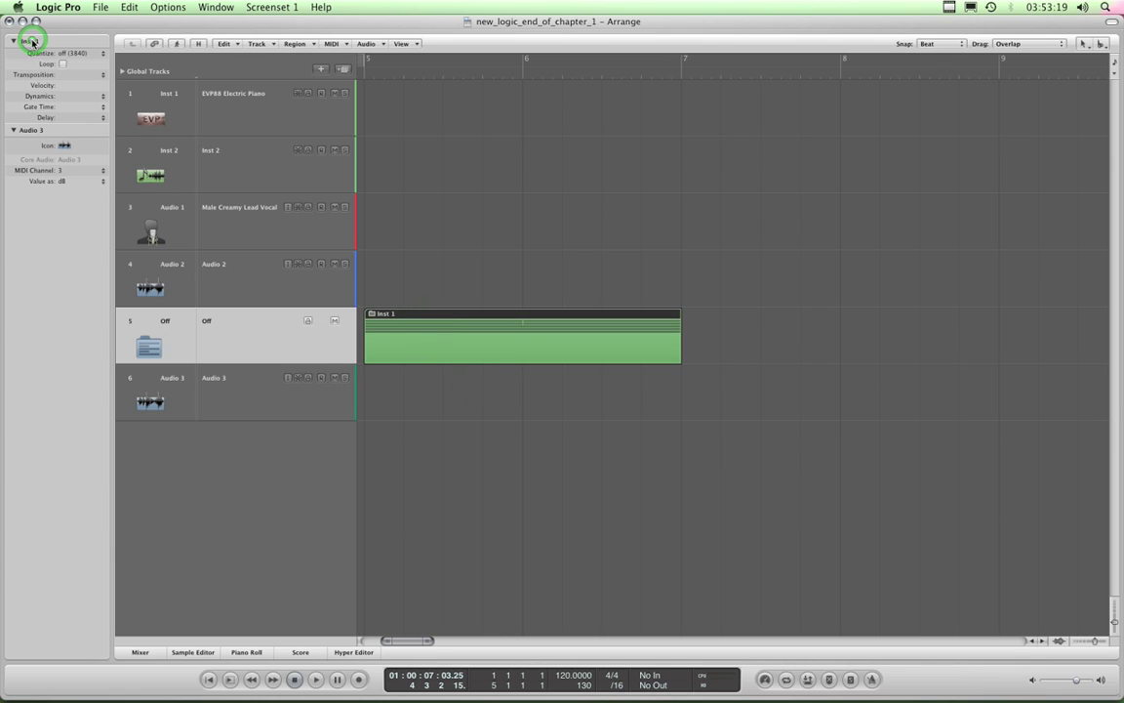
type("verse groove")
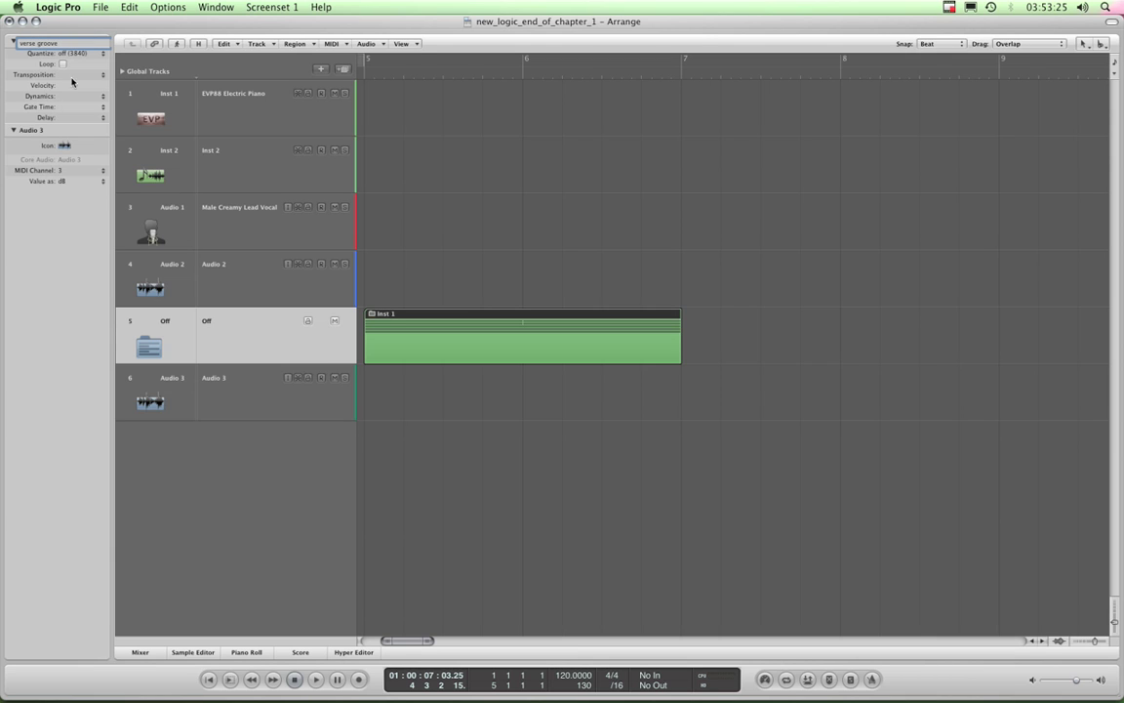
left_click(30, 263)
left_click(30, 262)
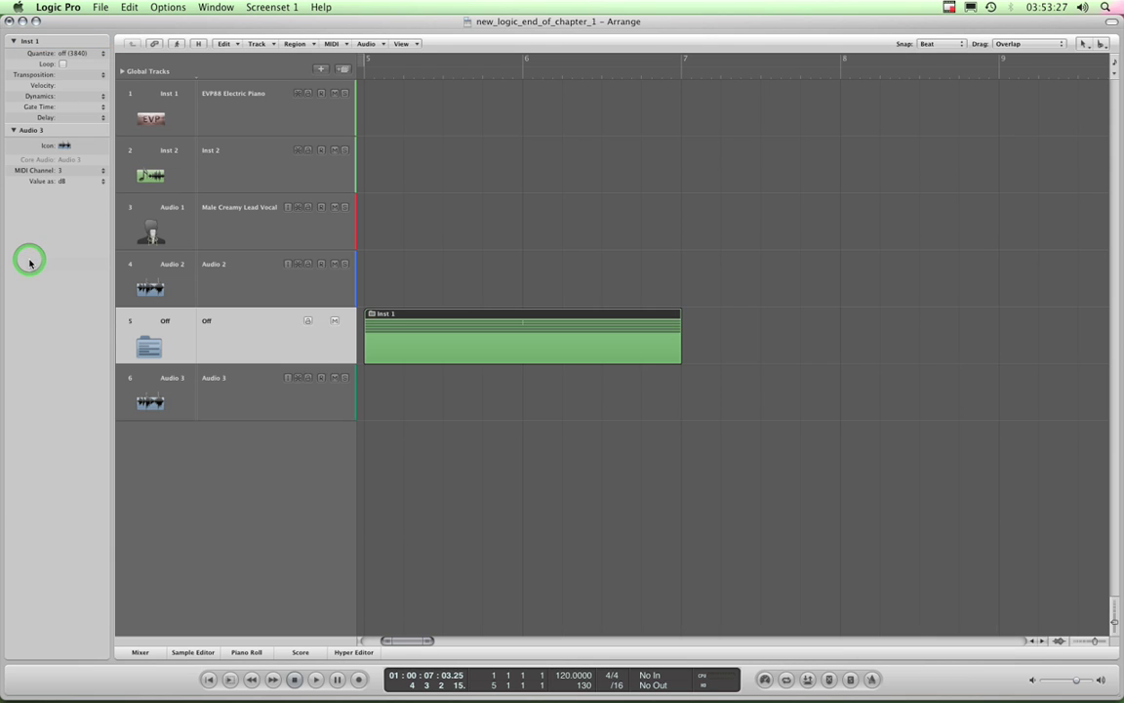
- Reselect the folder region and rename it as verse
left_click(395, 319)
left_click(549, 410)
left_click(450, 329)
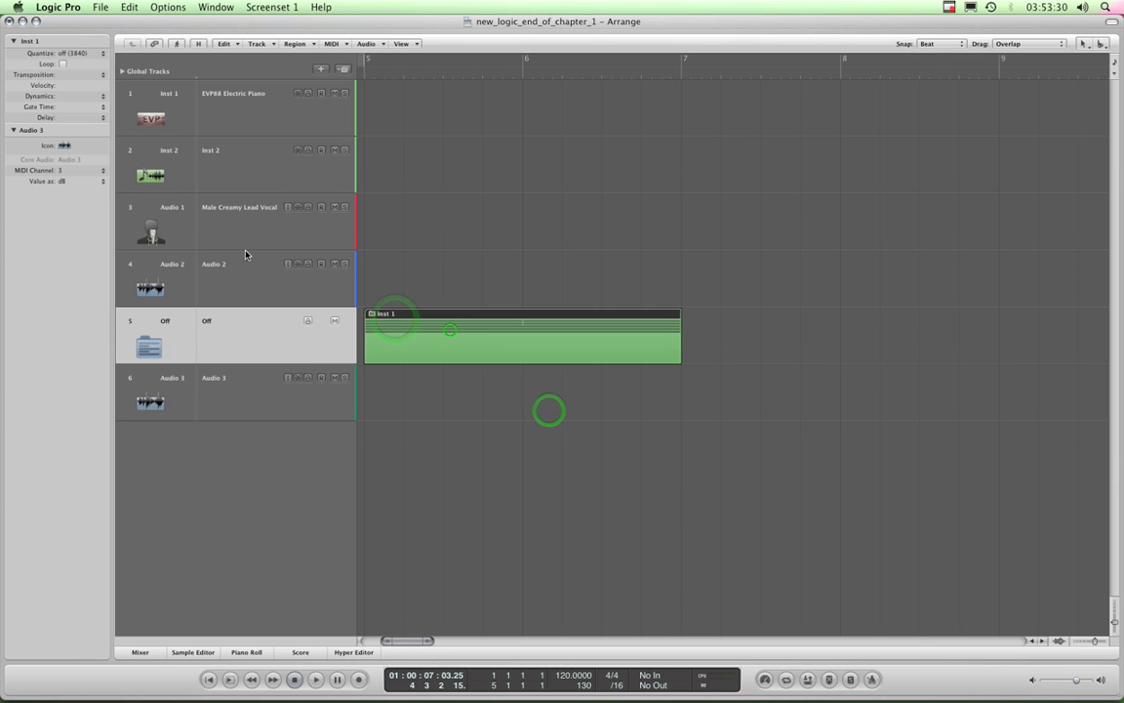
double_click(32, 42)
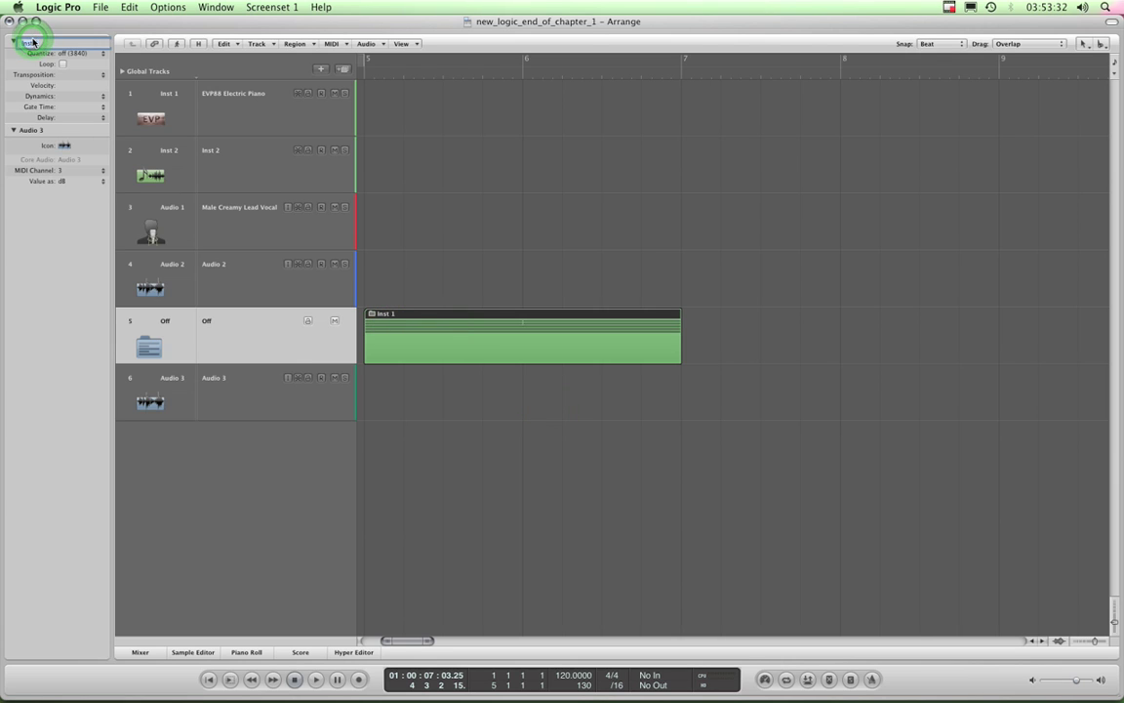
type("vers")
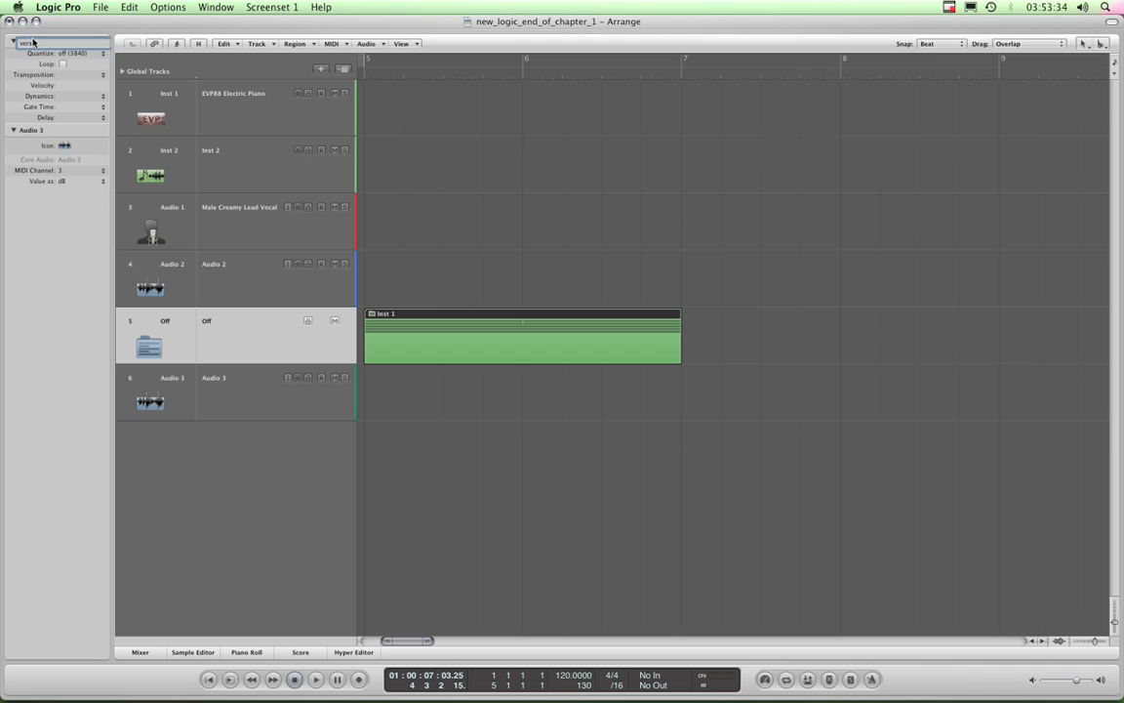
type("e")
key("Return")
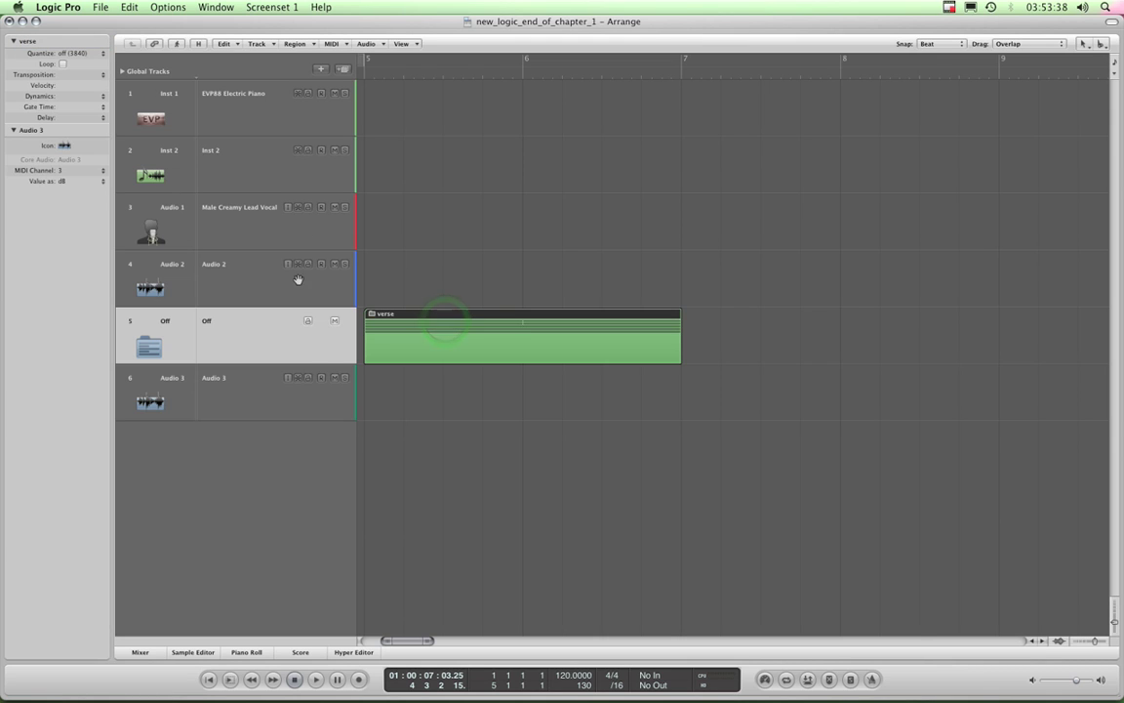
- Rename the folder region as verse groove
double_click(29, 42)
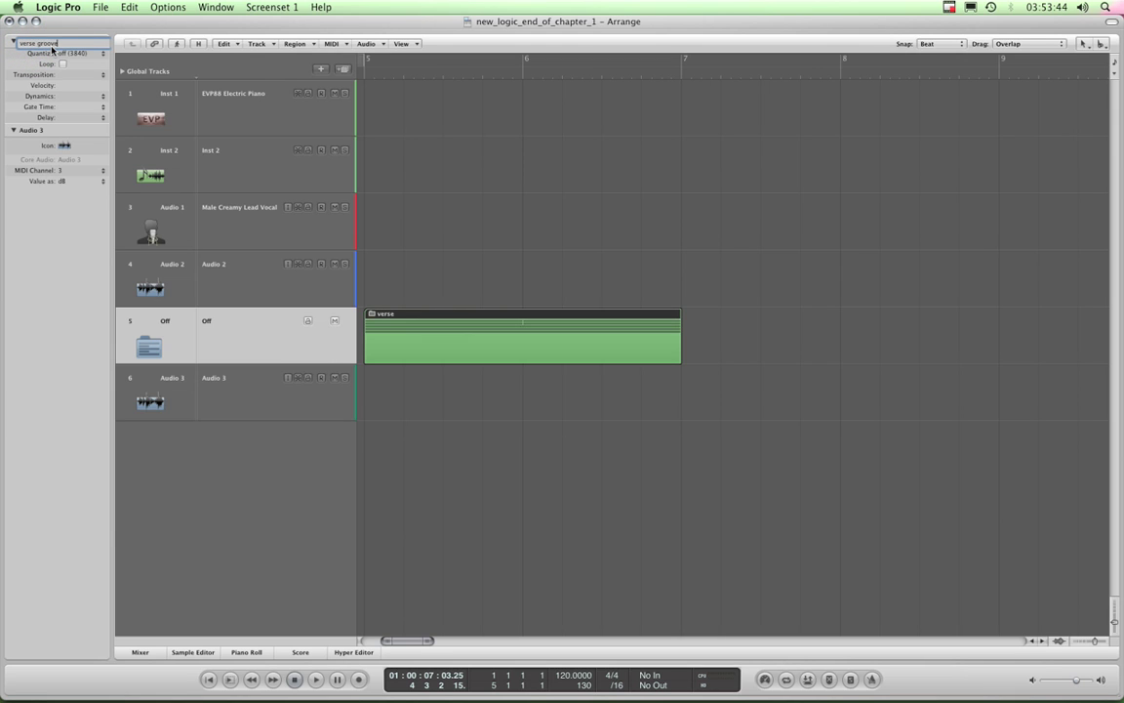
key("Return")
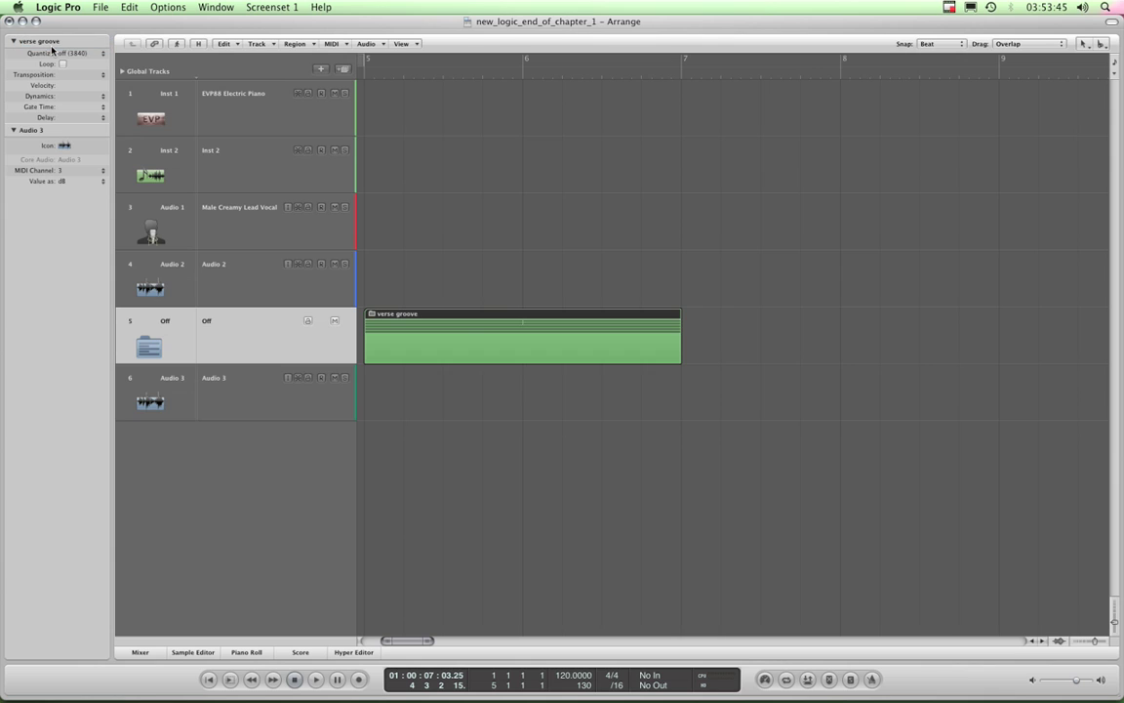
left_click(467, 333)
- Move the verse groove folder region to start at bar 4, and open it to check the position of its contents
left_click_drag(413, 644, 428, 643)
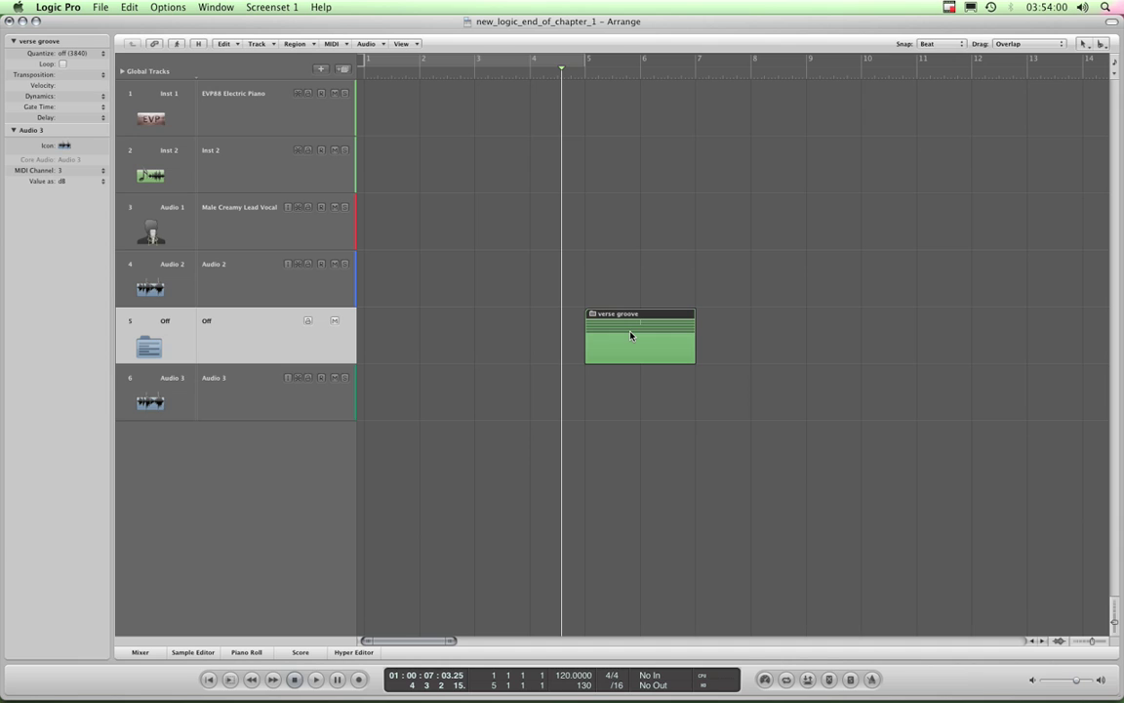
left_click_drag(630, 336, 586, 328)
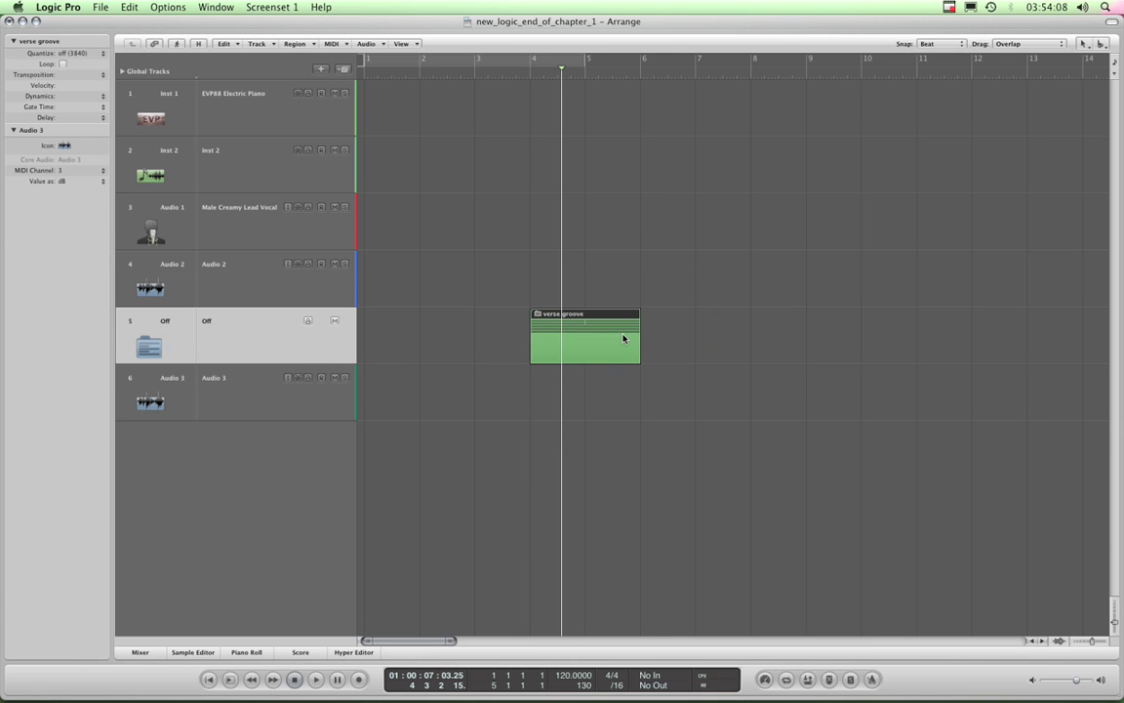
right_click(624, 338)
left_click(683, 333)
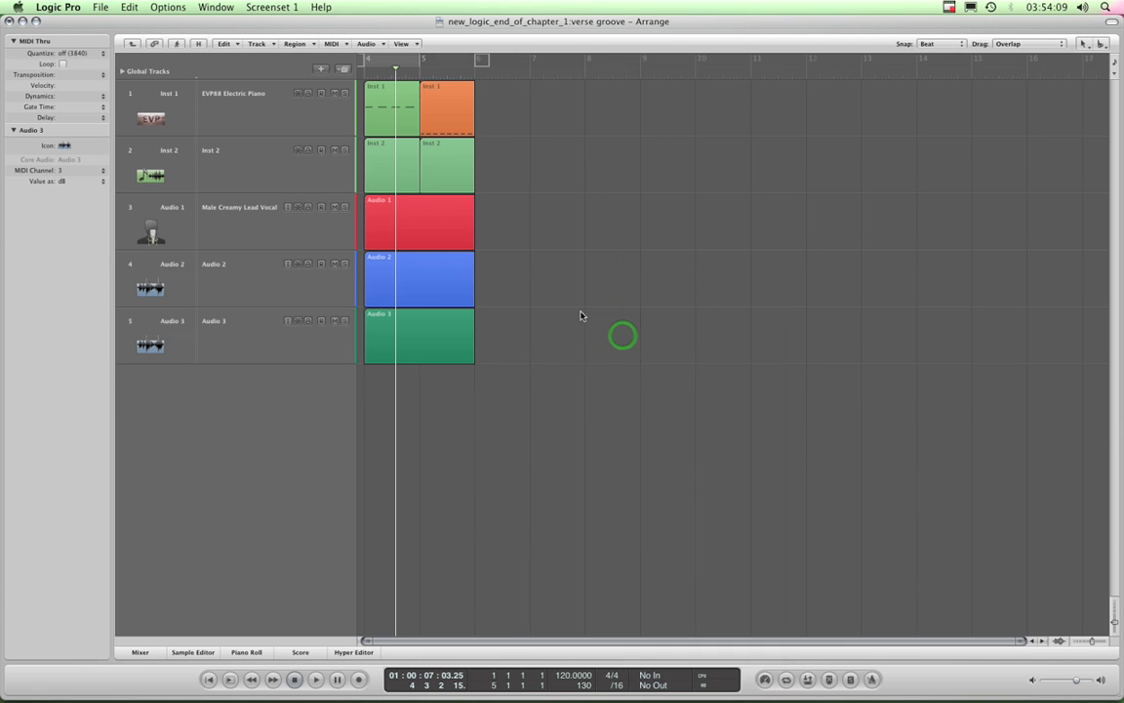
left_click(127, 8)
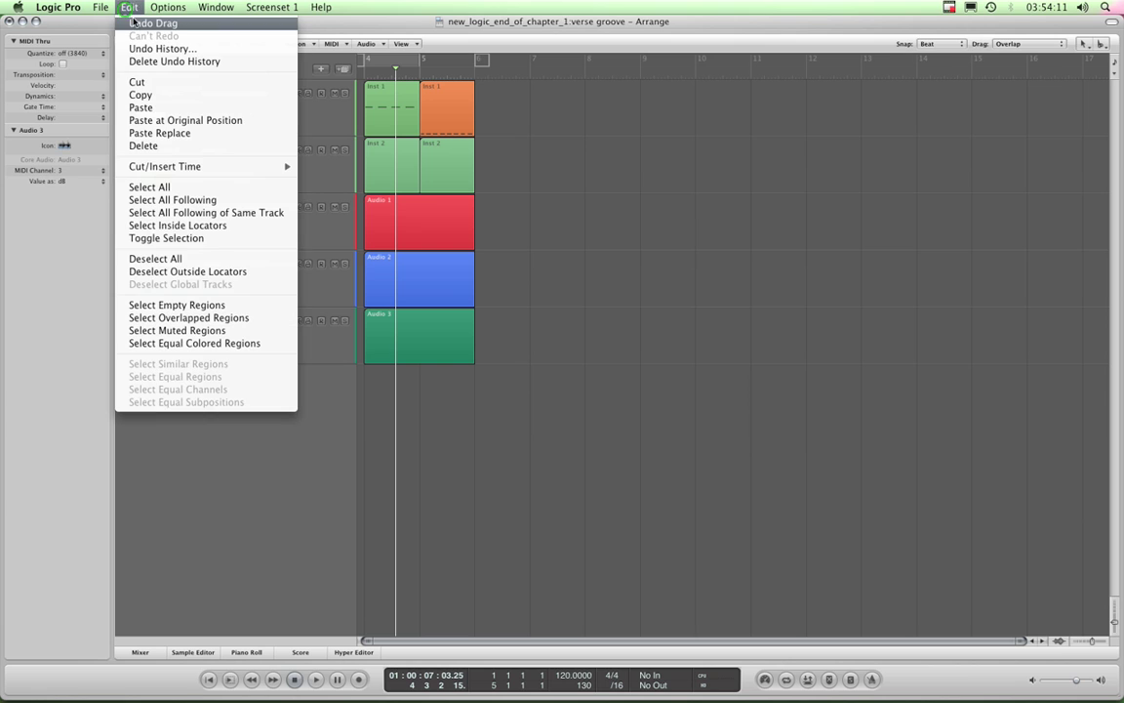
left_click(589, 140)
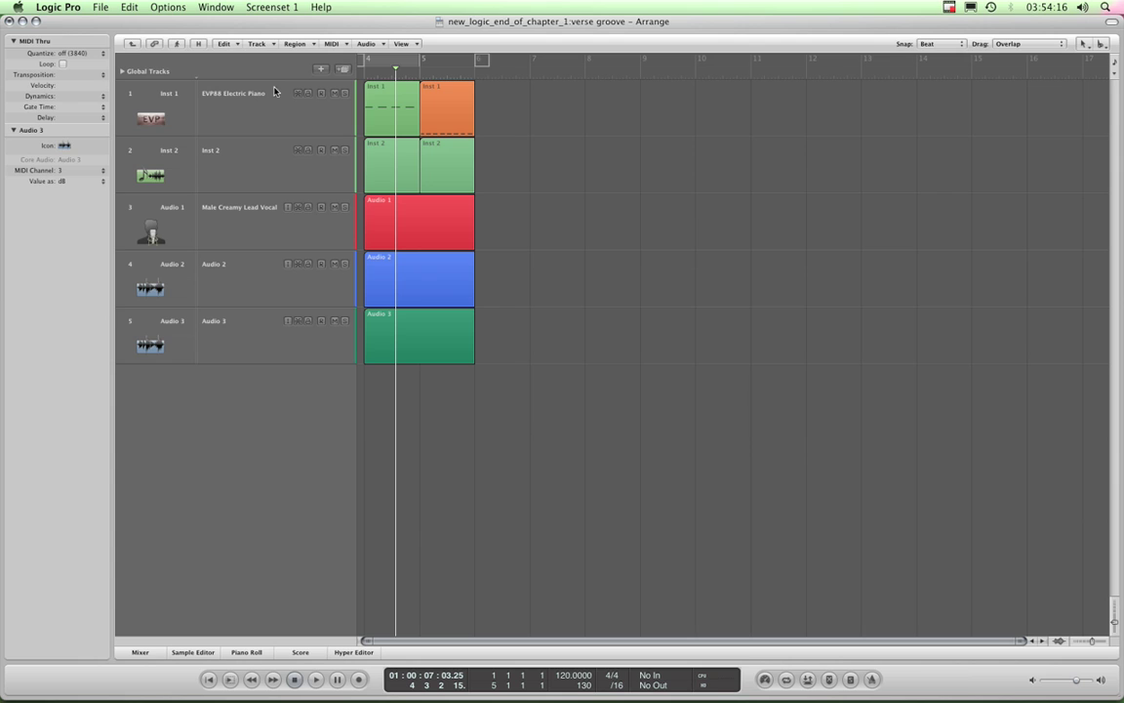
left_click(134, 45)
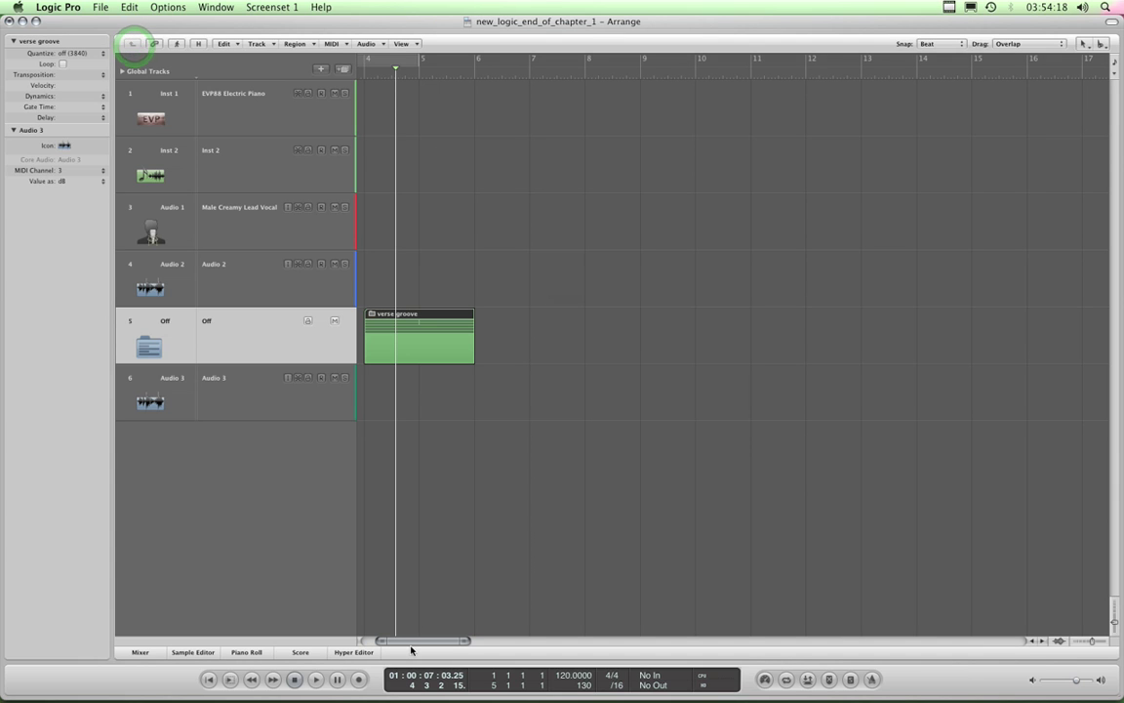
- Make two copies of the verse groove folder region, placed back to back from bar 6 and bar 8
left_click_drag(413, 647, 400, 647)
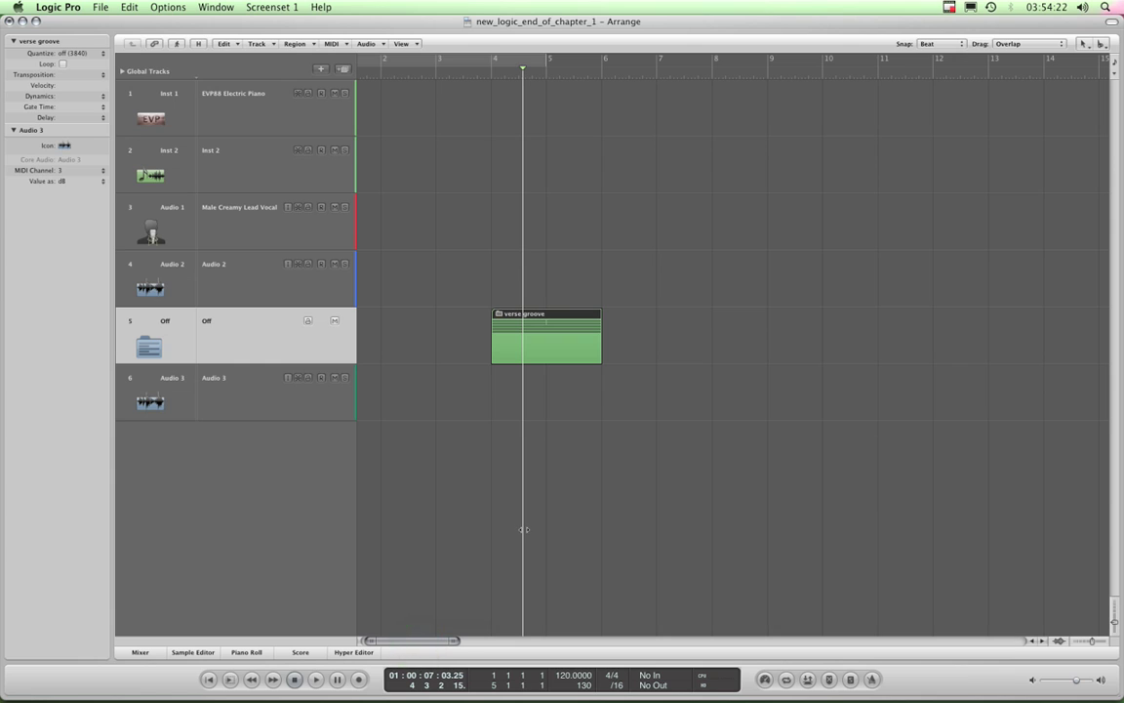
left_click_drag(557, 329, 776, 342)
left_click(678, 334)
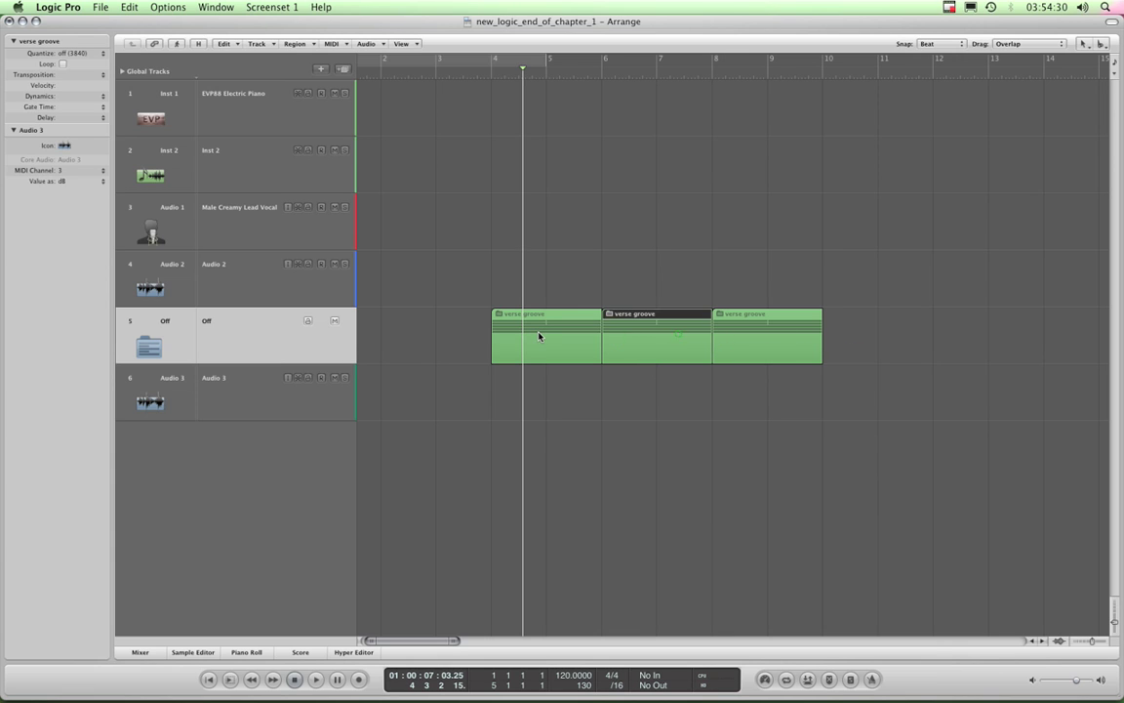
- Go through the three verse groove folder regions, open the first one to view its contents, and return to the main arrangement
left_click(527, 335)
left_click(639, 335)
left_click(760, 339)
left_click(573, 339)
scroll(573, 338, "right", 3)
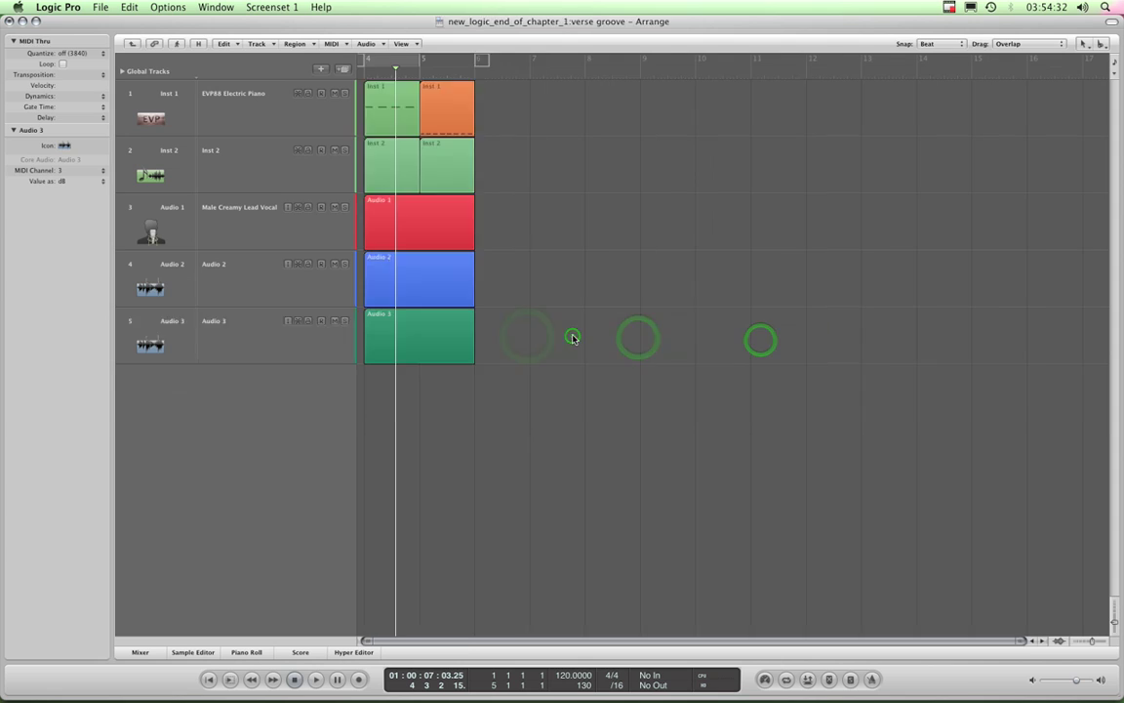
double_click(440, 333)
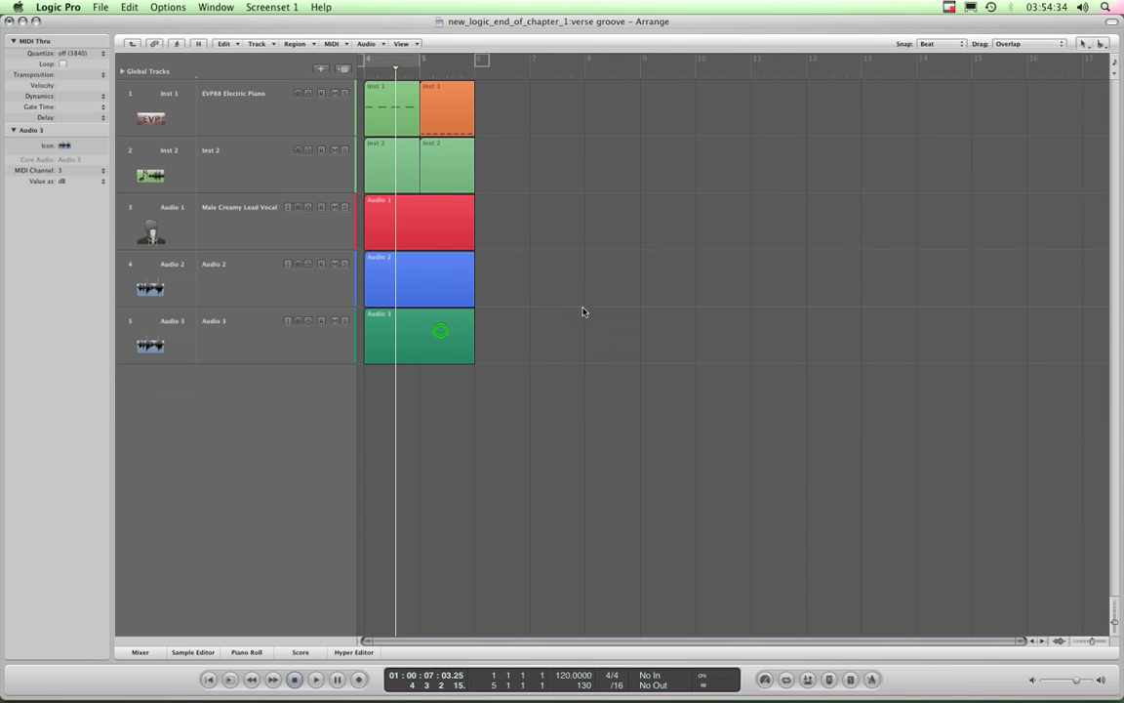
left_click(130, 44)
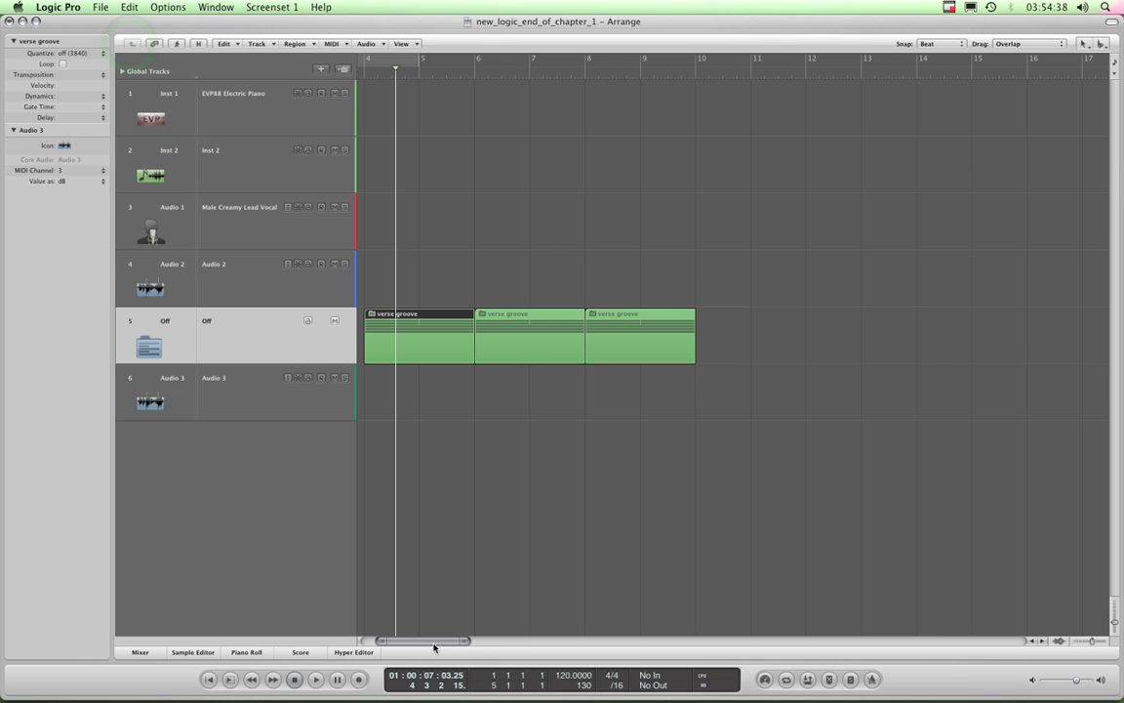
- Go through the original verse groove folder region and its two copies between bars 4 and 10, selecting each in turn to compare them
left_click_drag(434, 645, 419, 645)
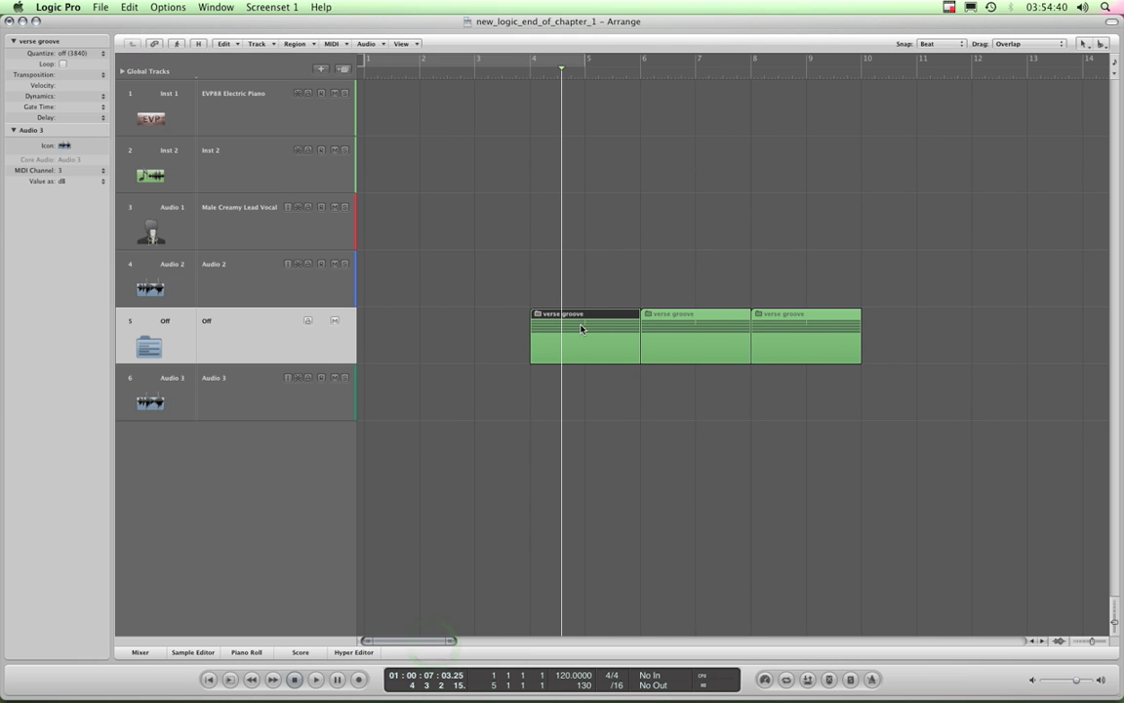
left_click(446, 322)
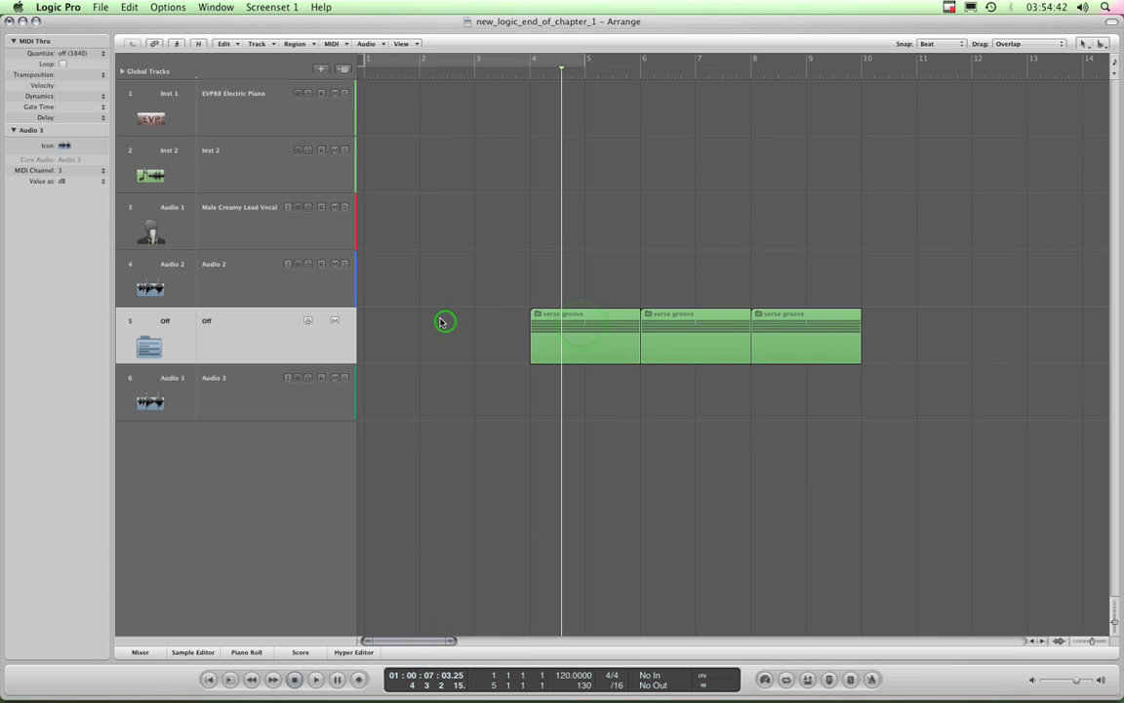
left_click(652, 325)
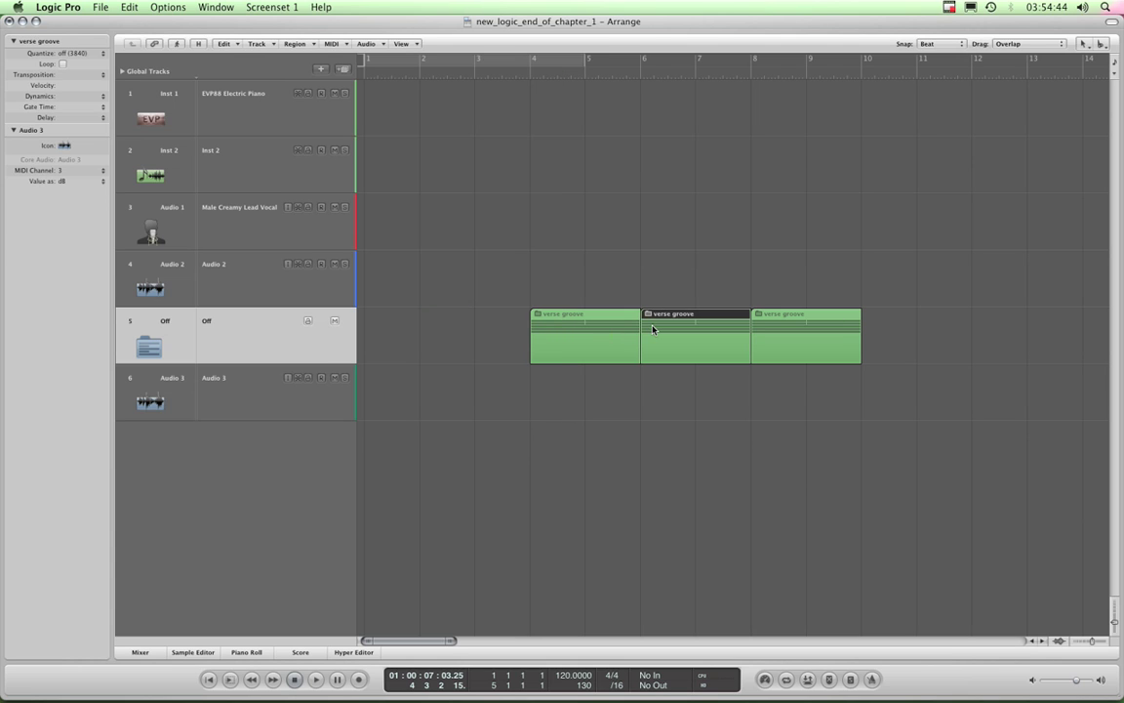
left_click(577, 332)
left_click(576, 331)
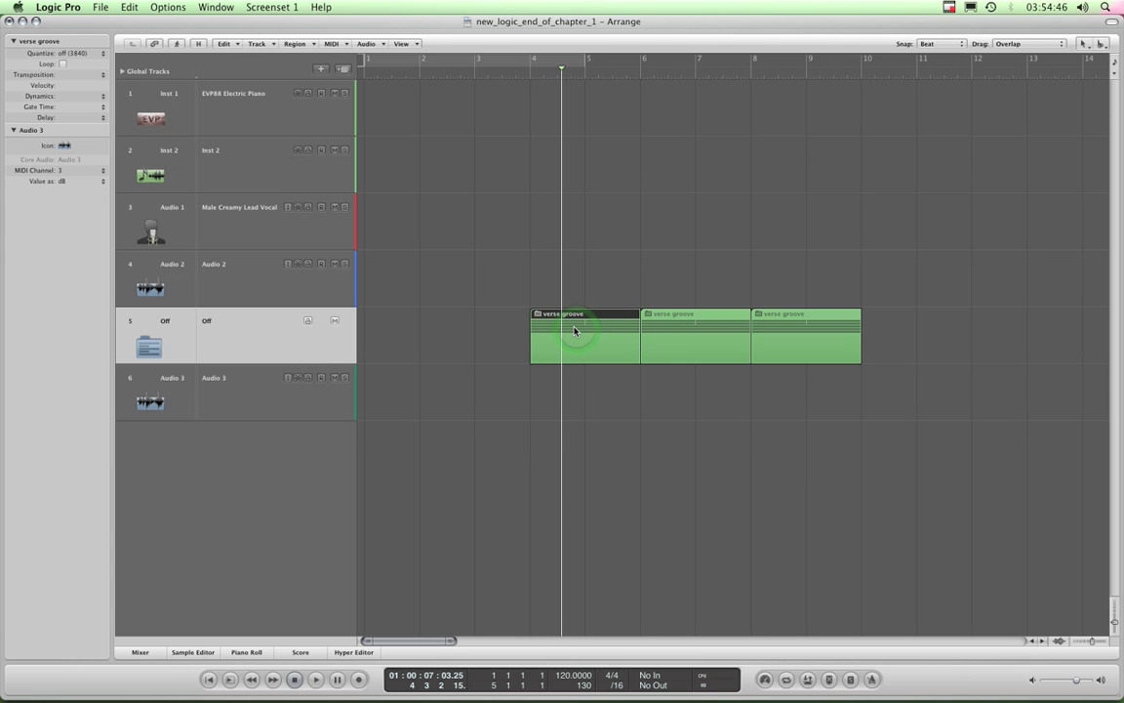
left_click(701, 343)
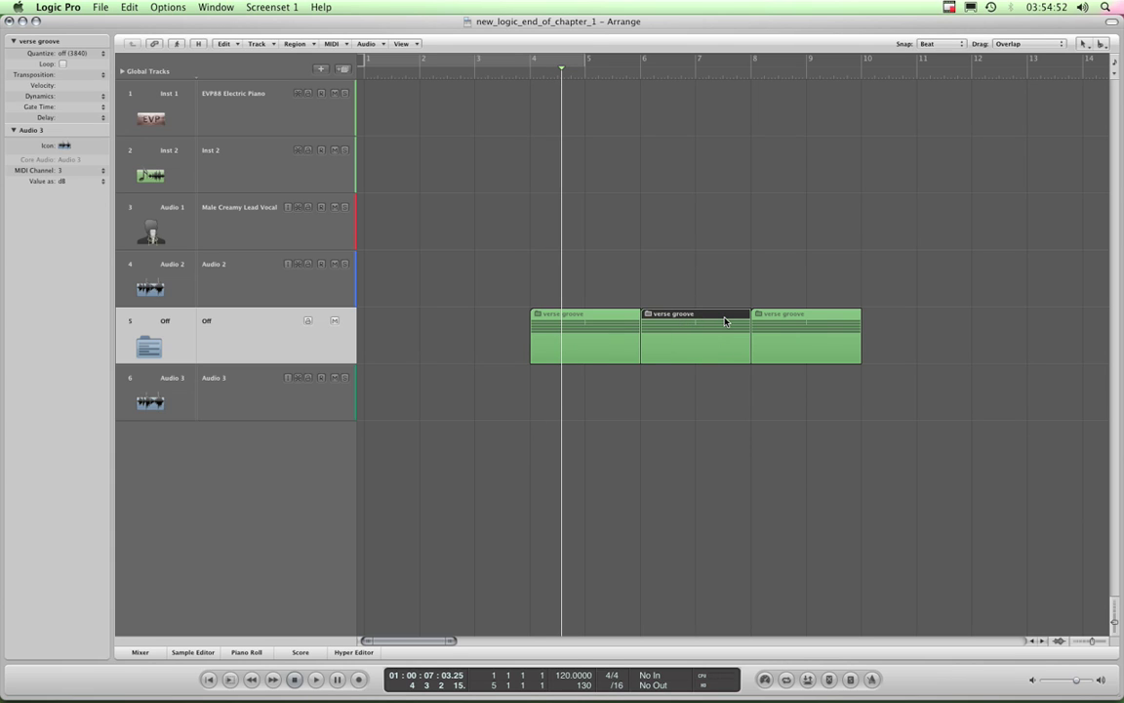
left_click(570, 331)
left_click(728, 332)
left_click(809, 342)
left_click(711, 341)
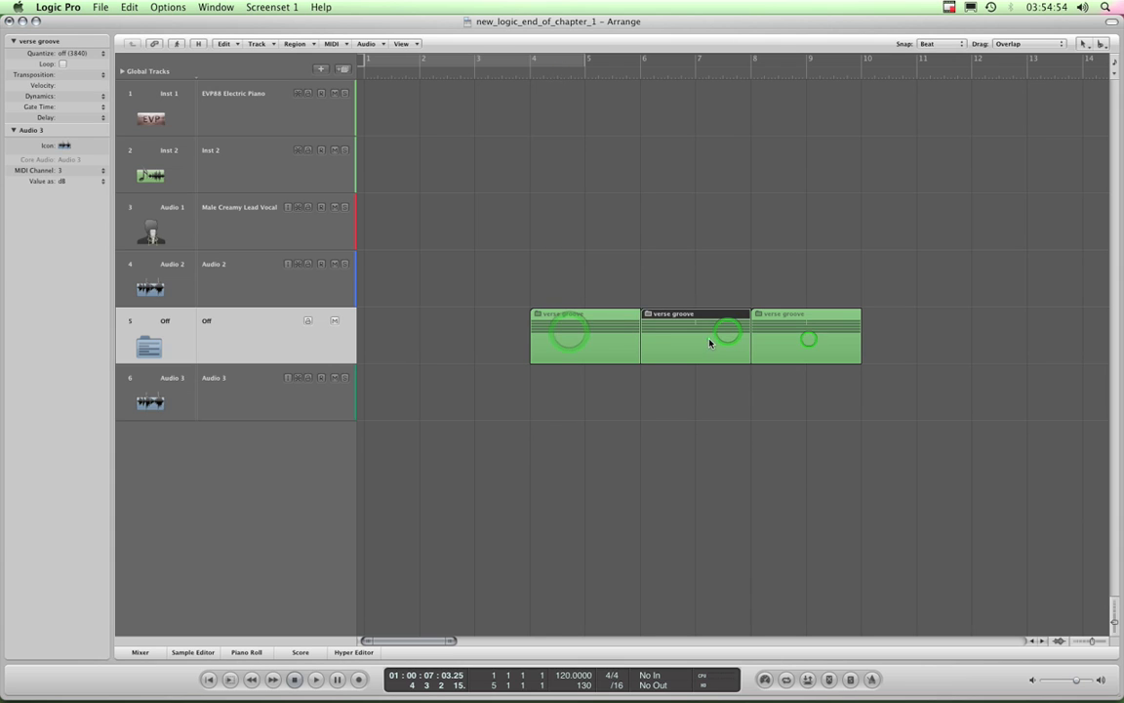
left_click(607, 333)
left_click(691, 339)
left_click(801, 345)
left_click(724, 346)
left_click(619, 344)
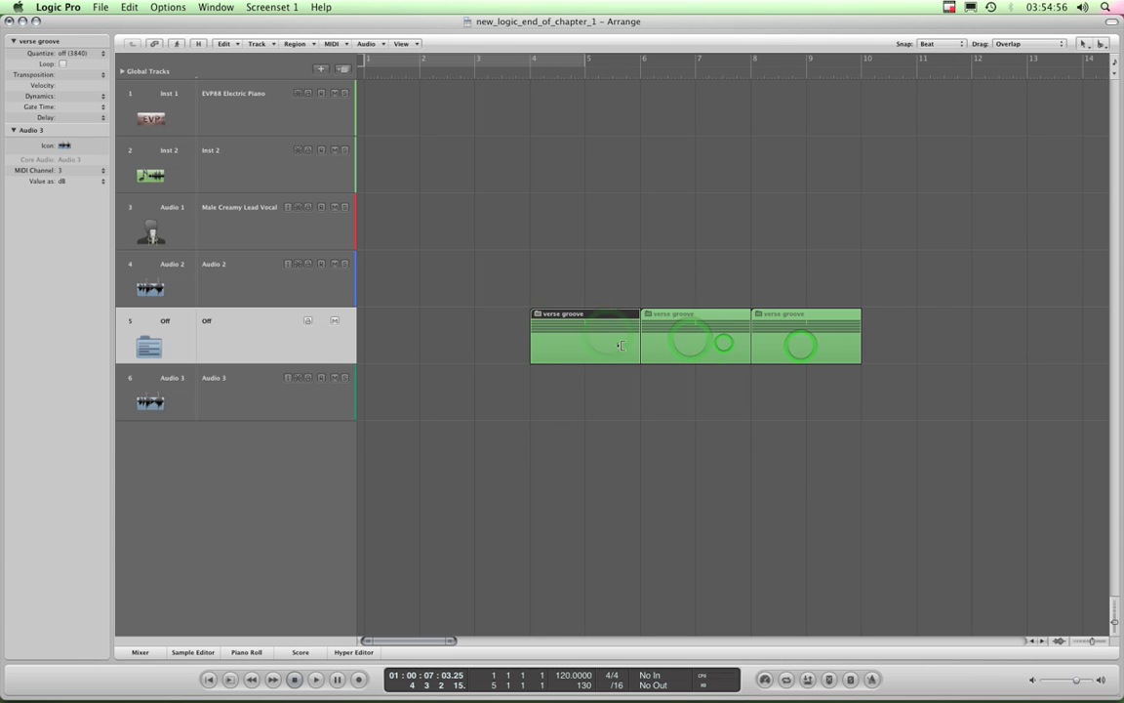
left_click(665, 344)
left_click(765, 336)
left_click(690, 341)
left_click(636, 341)
left_click(701, 343)
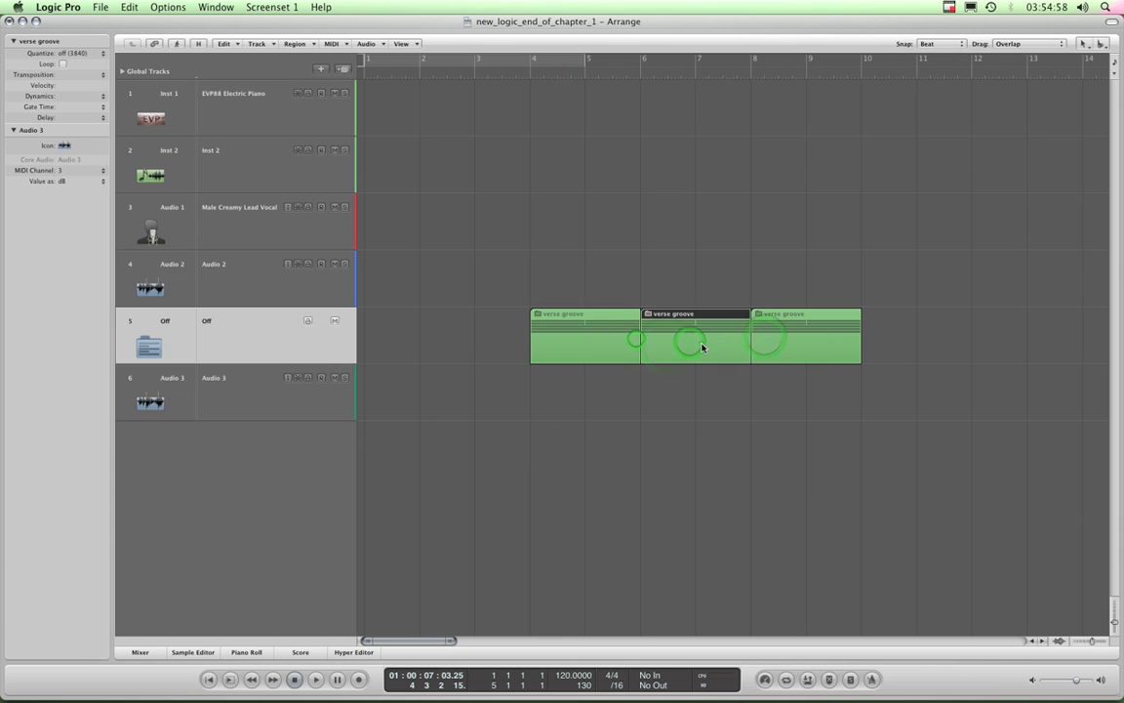
left_click(808, 336)
left_click(711, 338)
- Open the verse groove folder region at bar 4 to examine its packed tracks, then return to the main arrangement with nothing selected
left_click(625, 337)
double_click(629, 338)
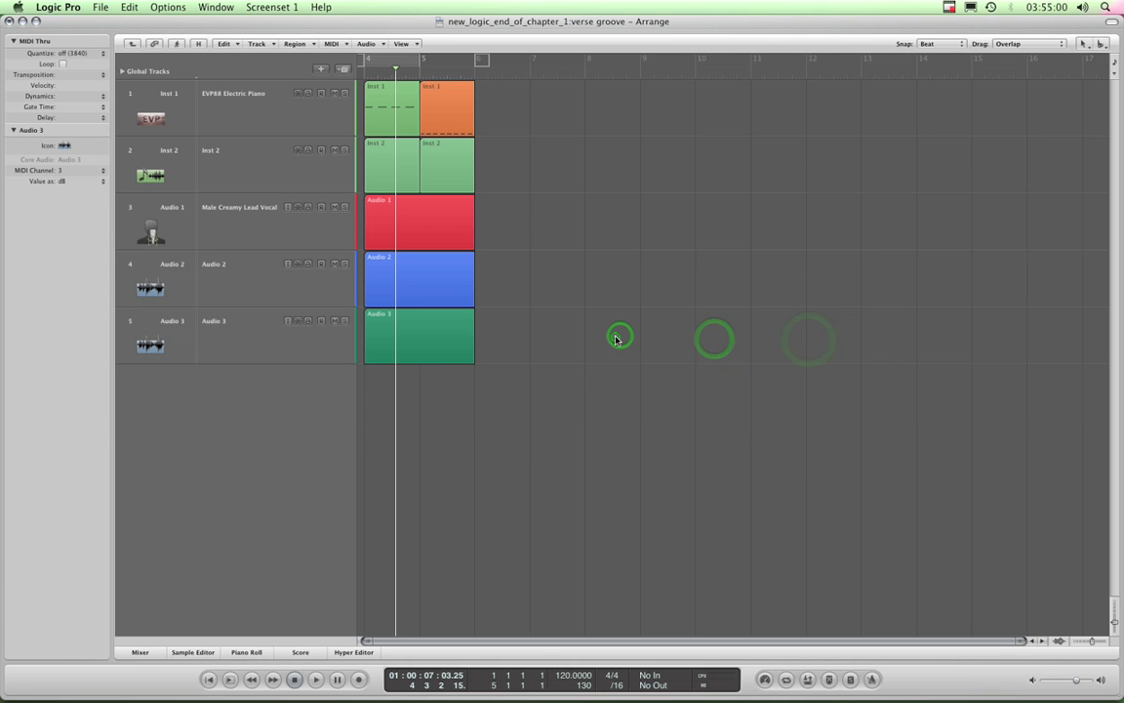
left_click(130, 45)
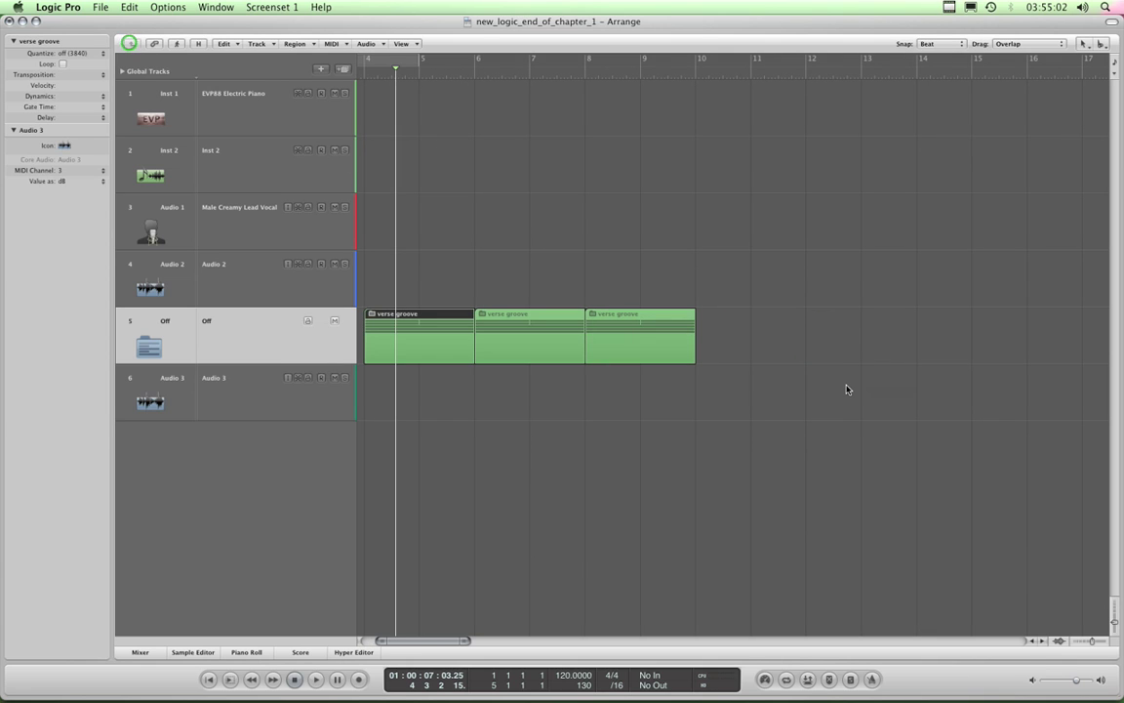
left_click(845, 388)
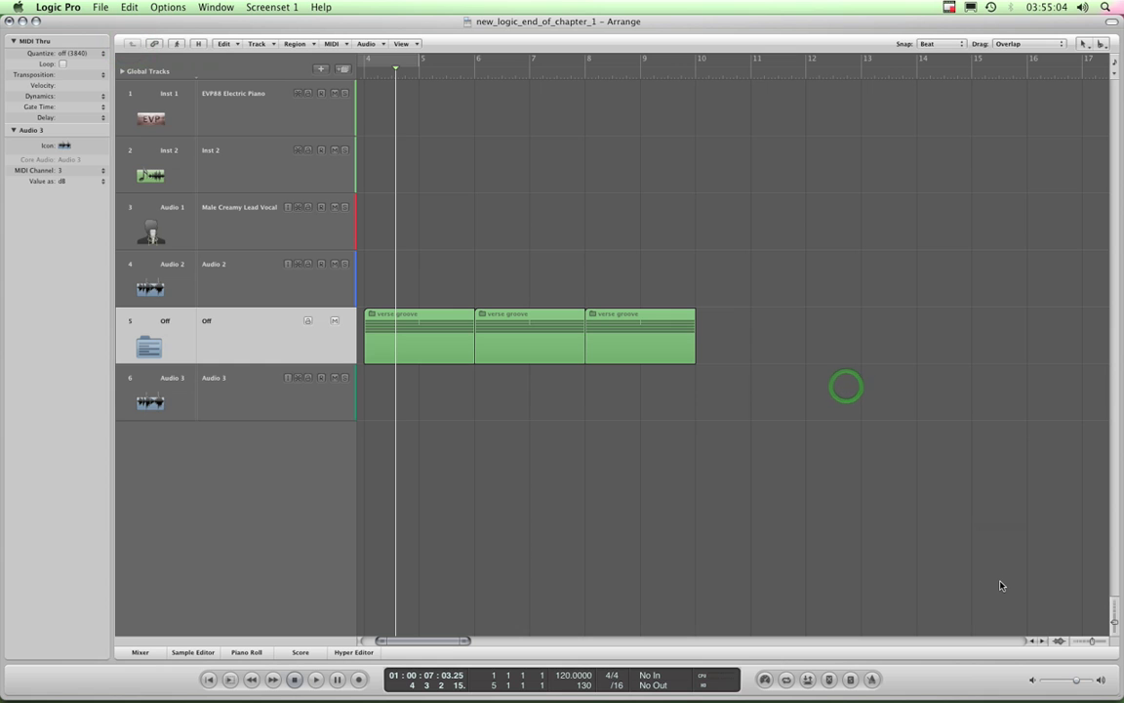
left_click_drag(449, 645, 441, 645)
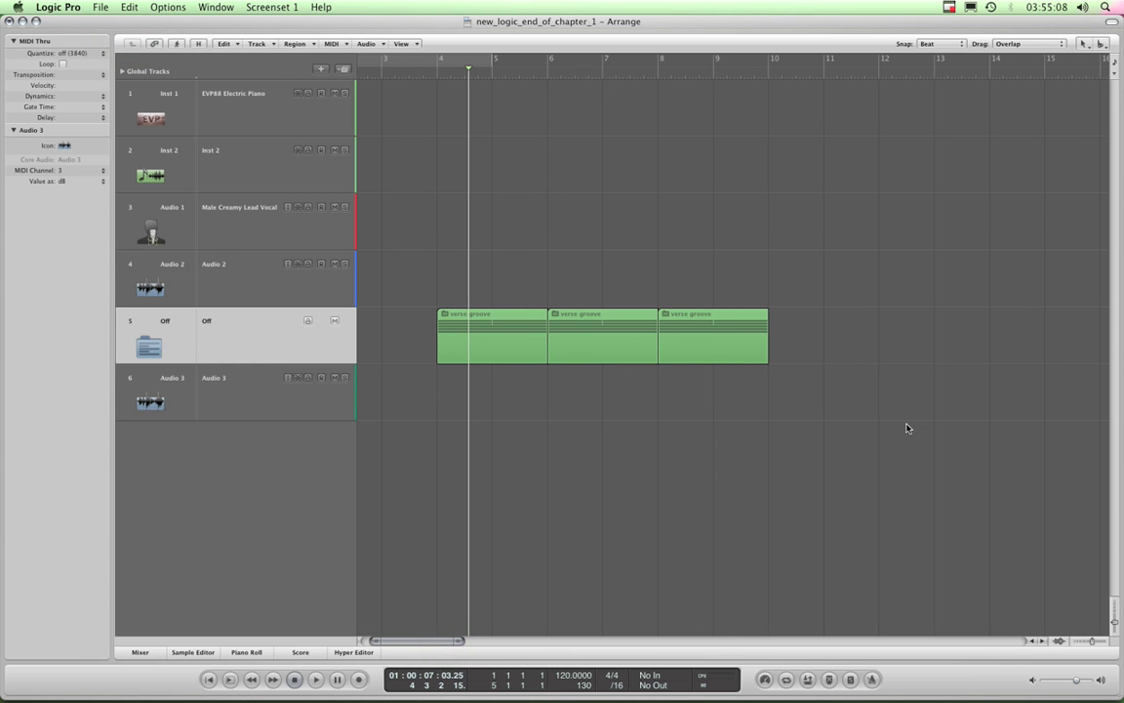